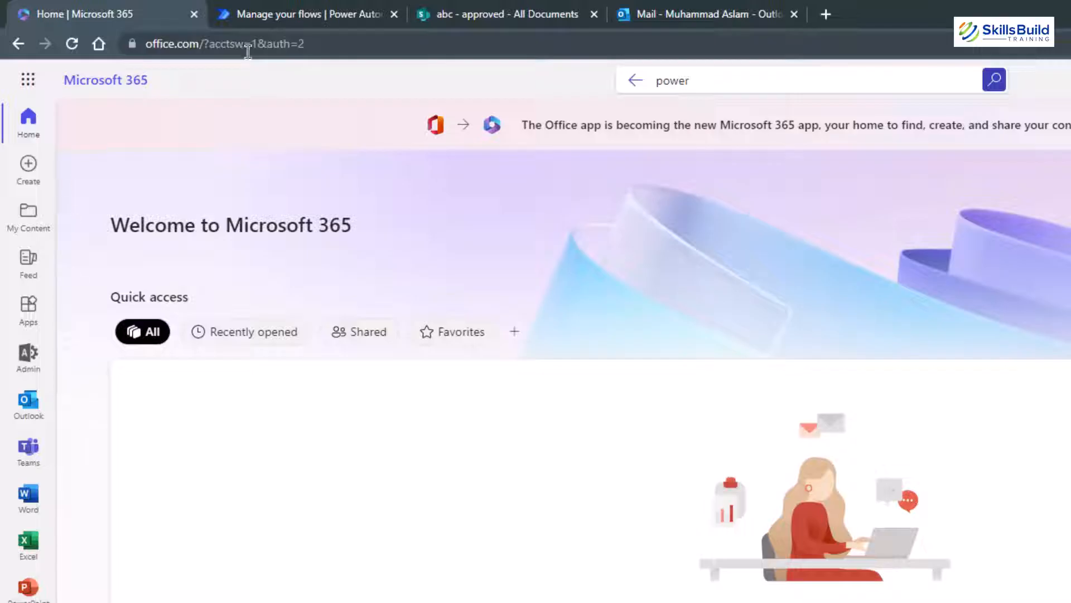
Show the full list of Microsoft 365 apps available to the account
left_click(28, 81)
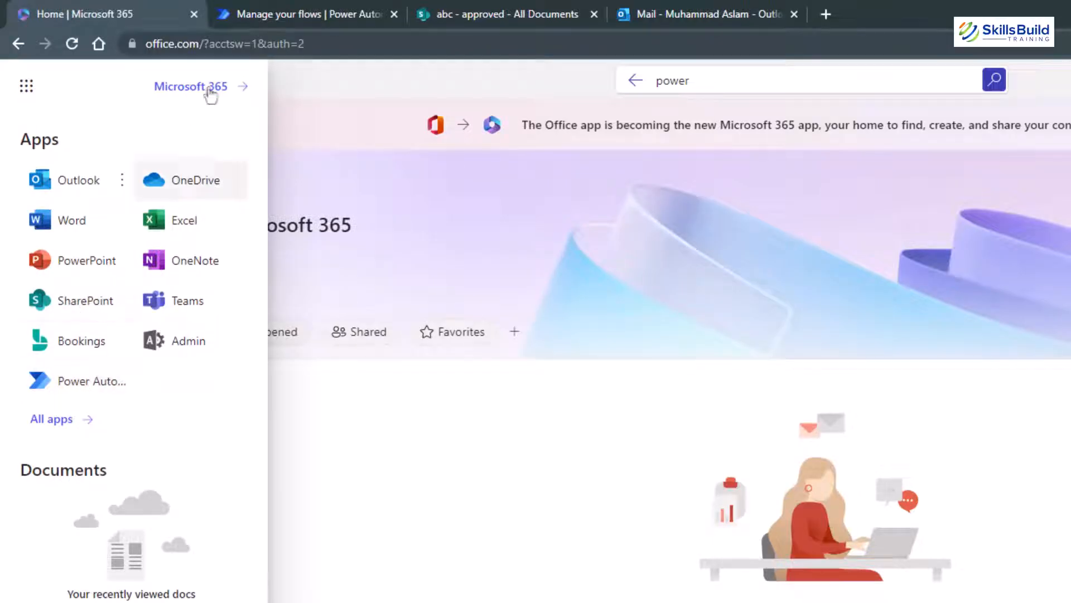
left_click(44, 419)
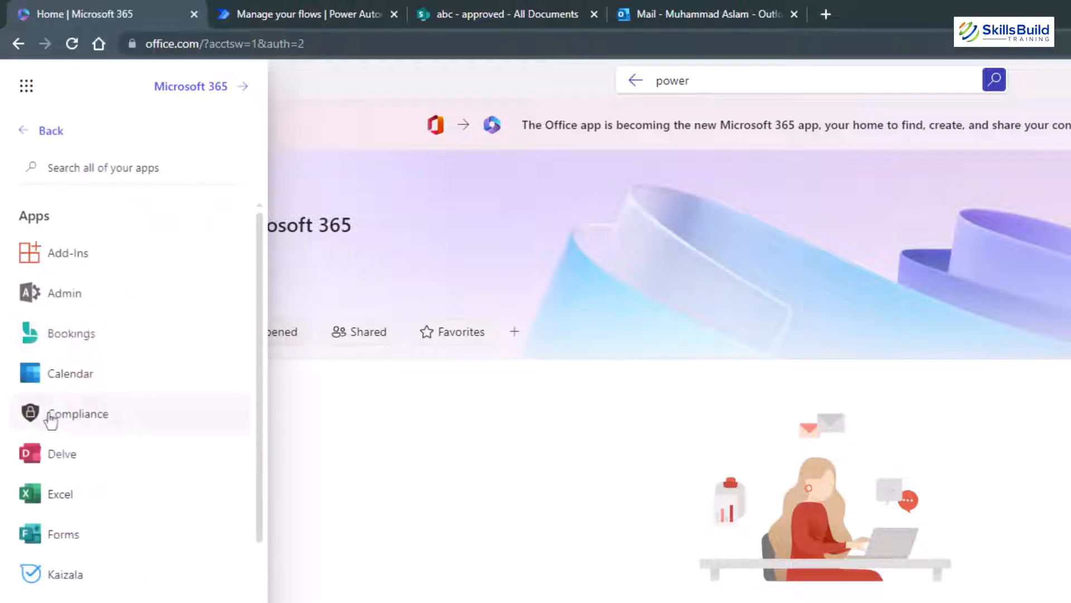
left_click(518, 62)
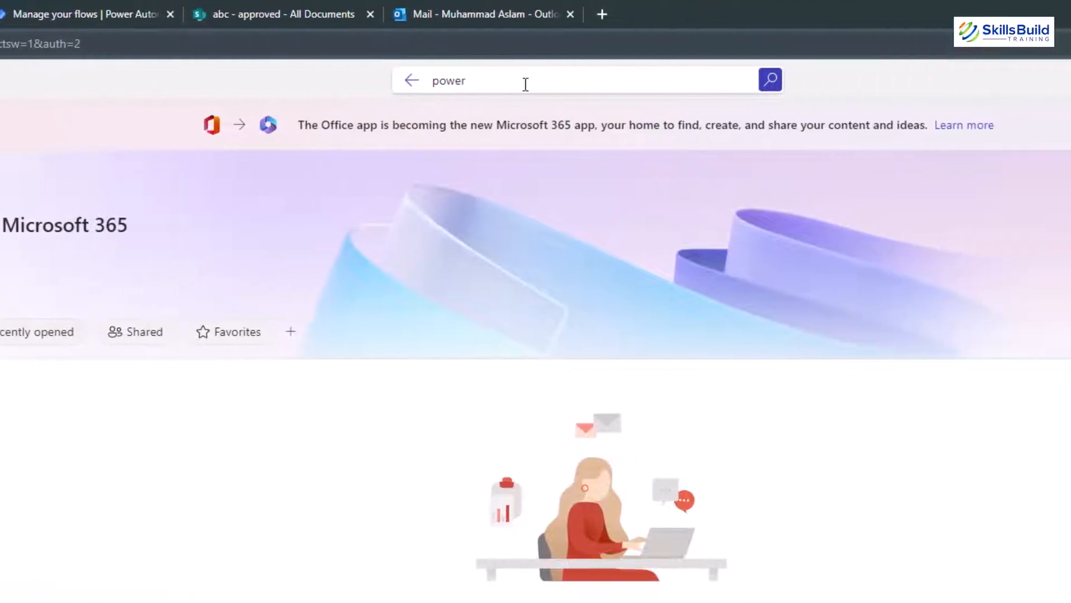
Search Microsoft 365 for the SharePoint and Power Automate apps, and open Power Automate
left_click(660, 80)
double_click(353, 80)
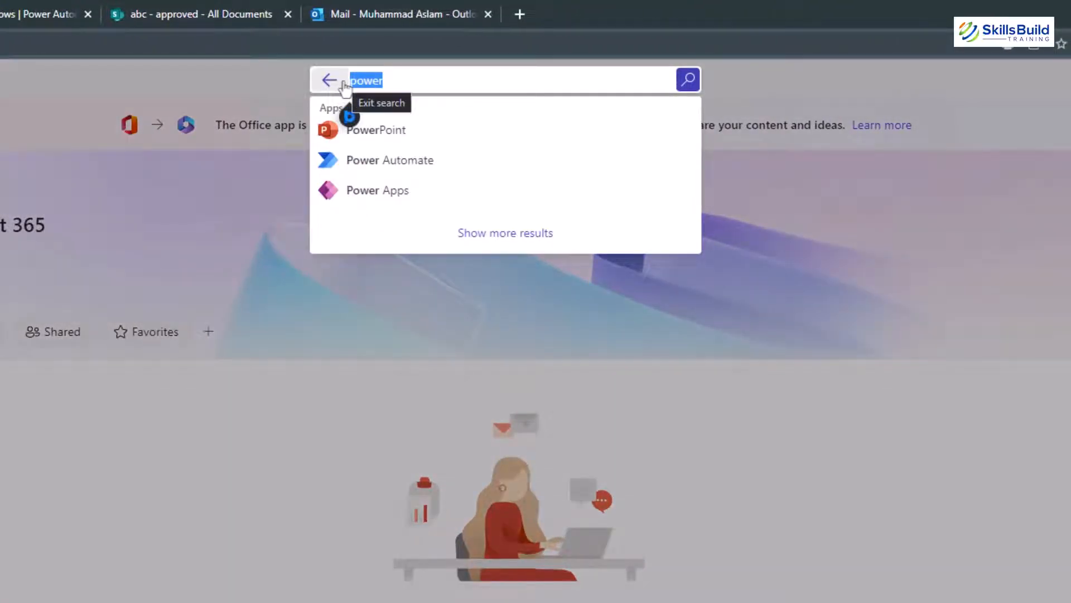
type("sharepoi")
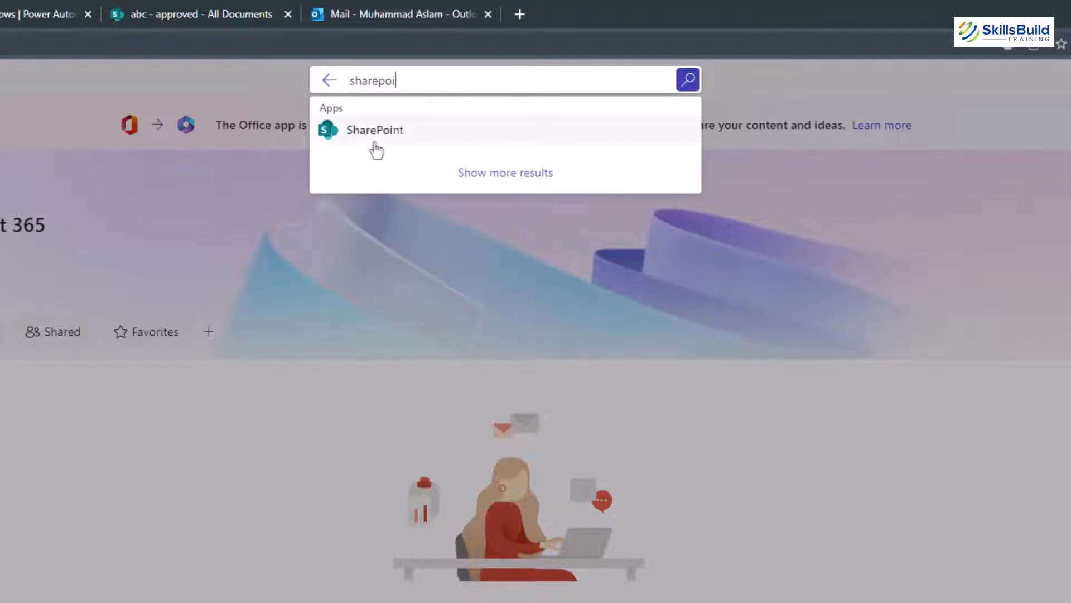
double_click(429, 78)
type("power au")
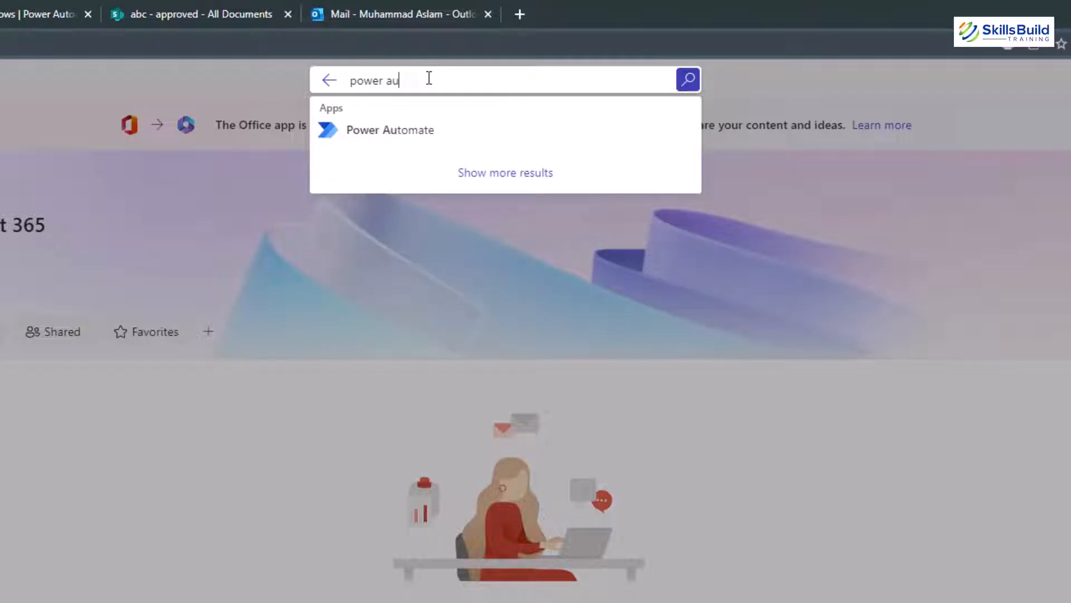
left_click(349, 129)
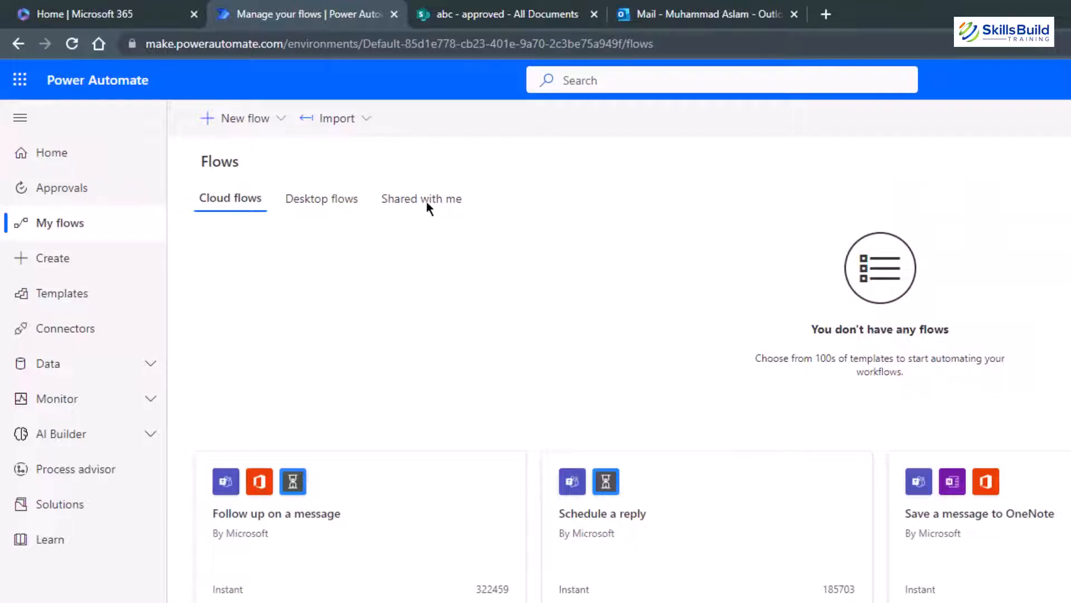
Switch to SharePoint and go from the approved folder to the SharePoint start page
left_click(501, 13)
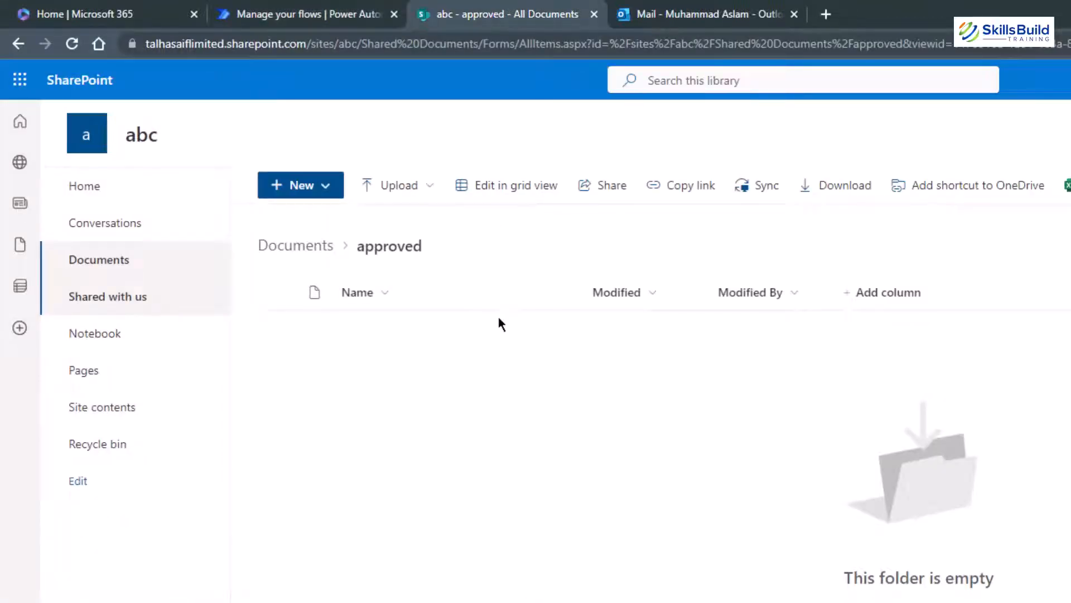
left_click(308, 14)
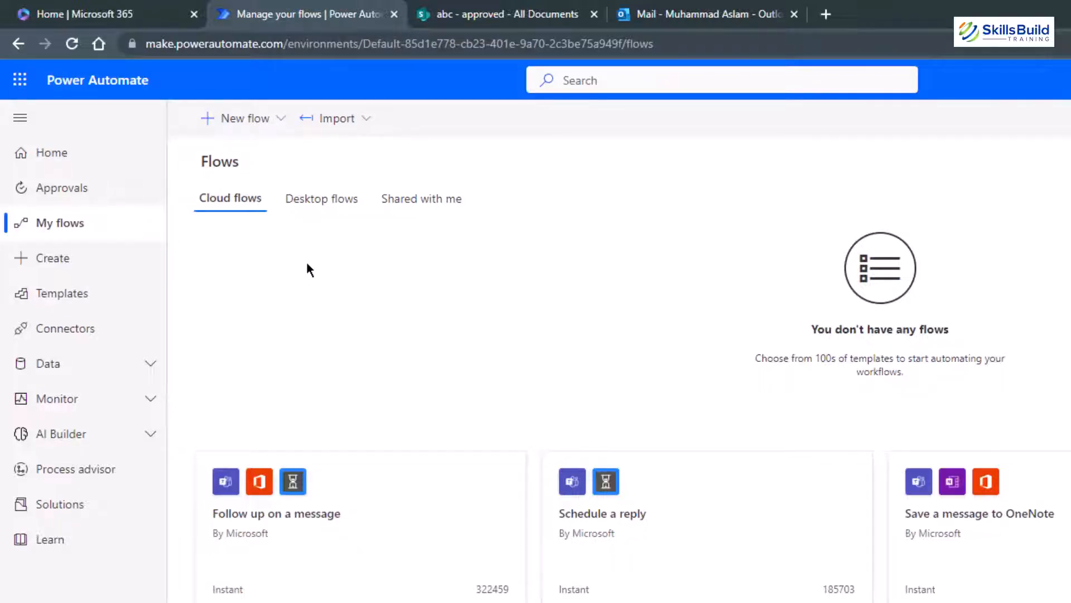
left_click(467, 15)
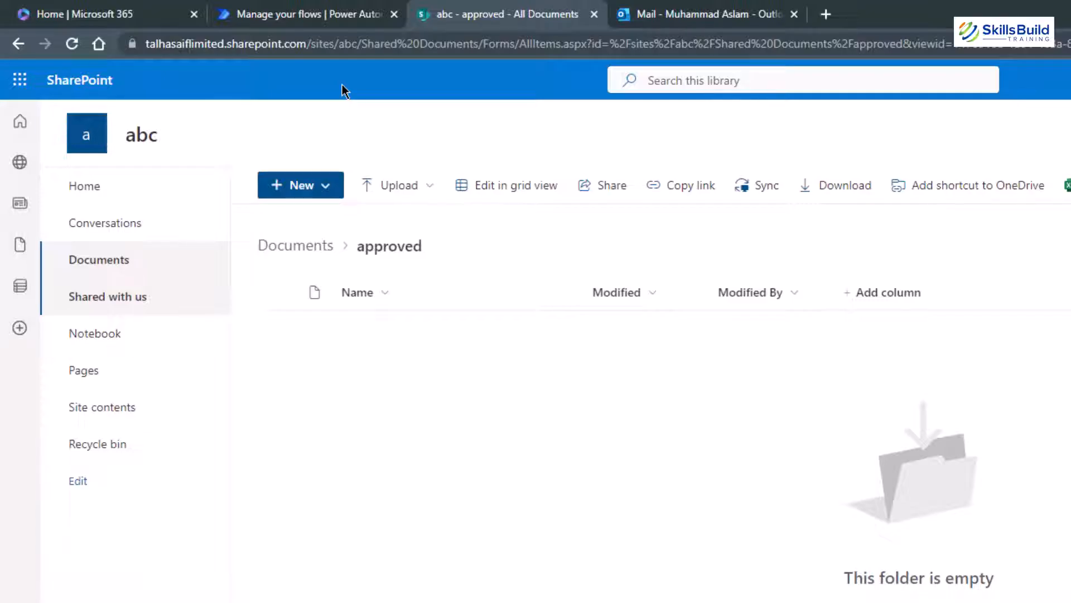
left_click(20, 124)
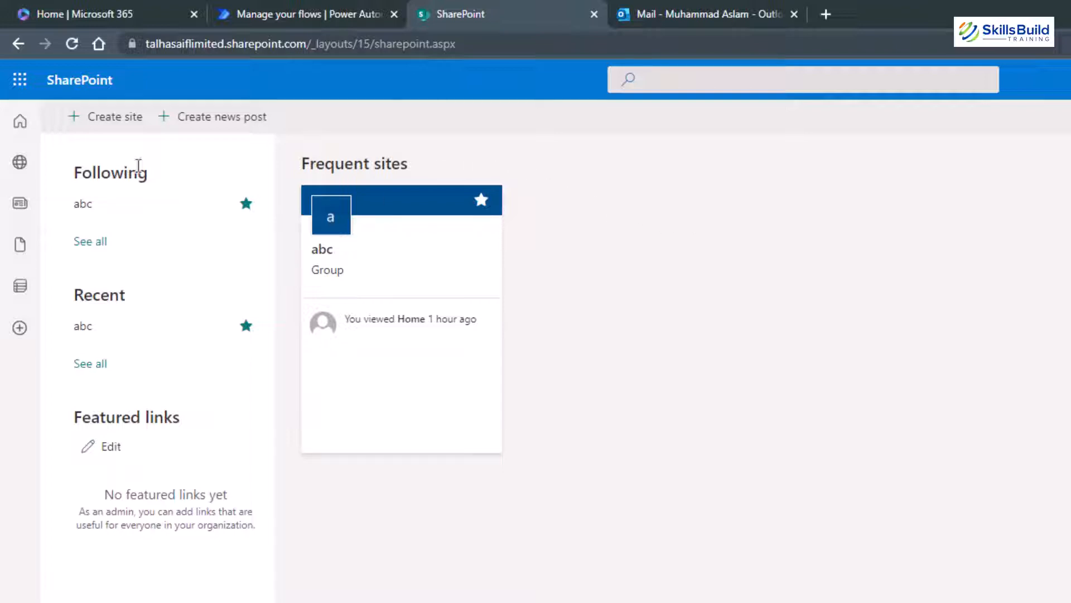
Create a team site named SBT without adding any members
left_click(105, 126)
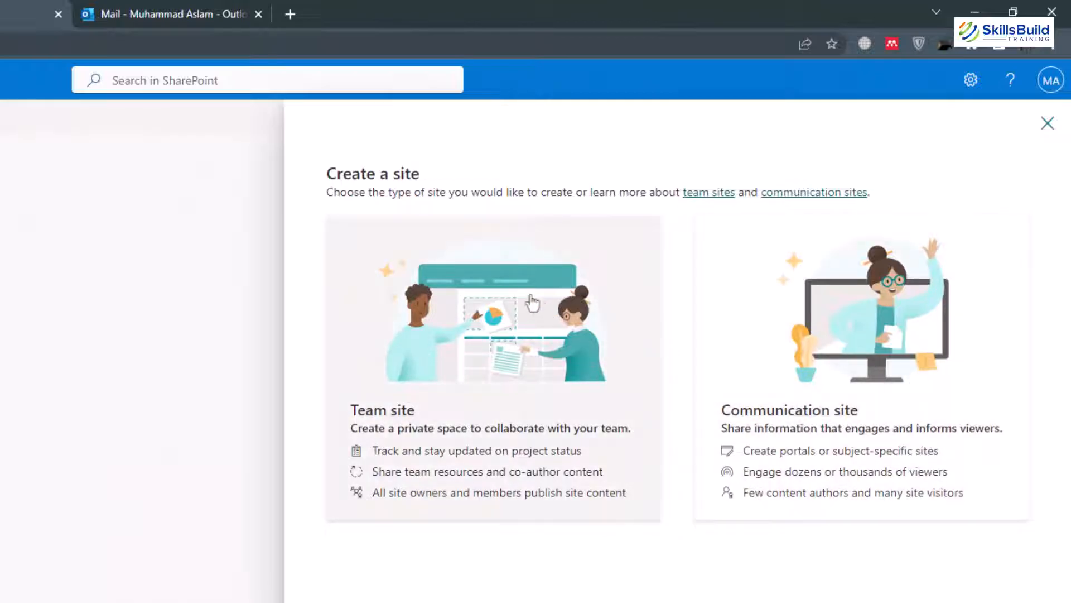
left_click(445, 329)
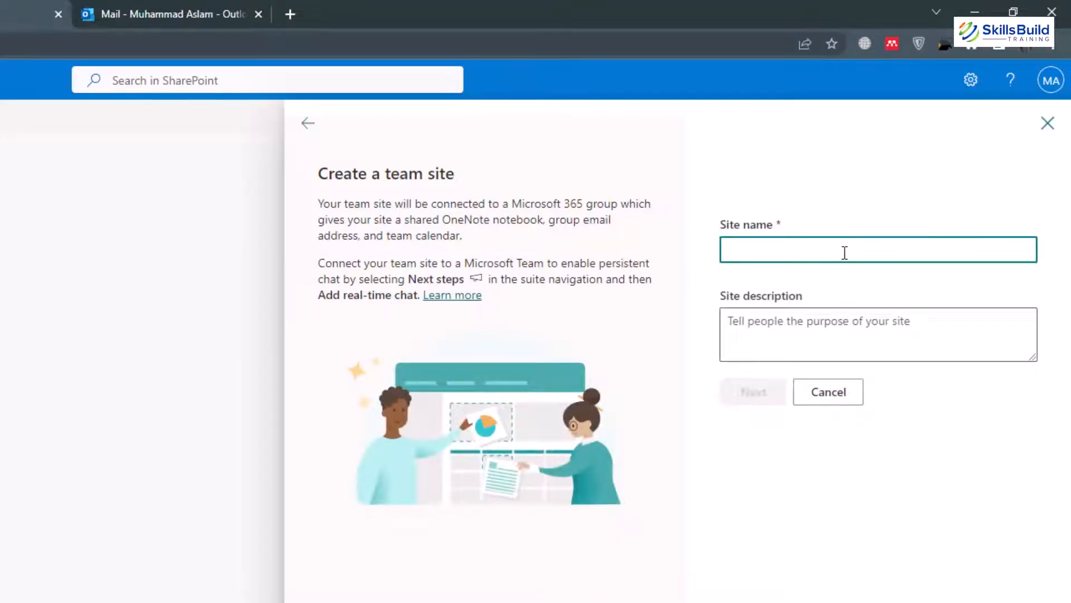
type("SBT")
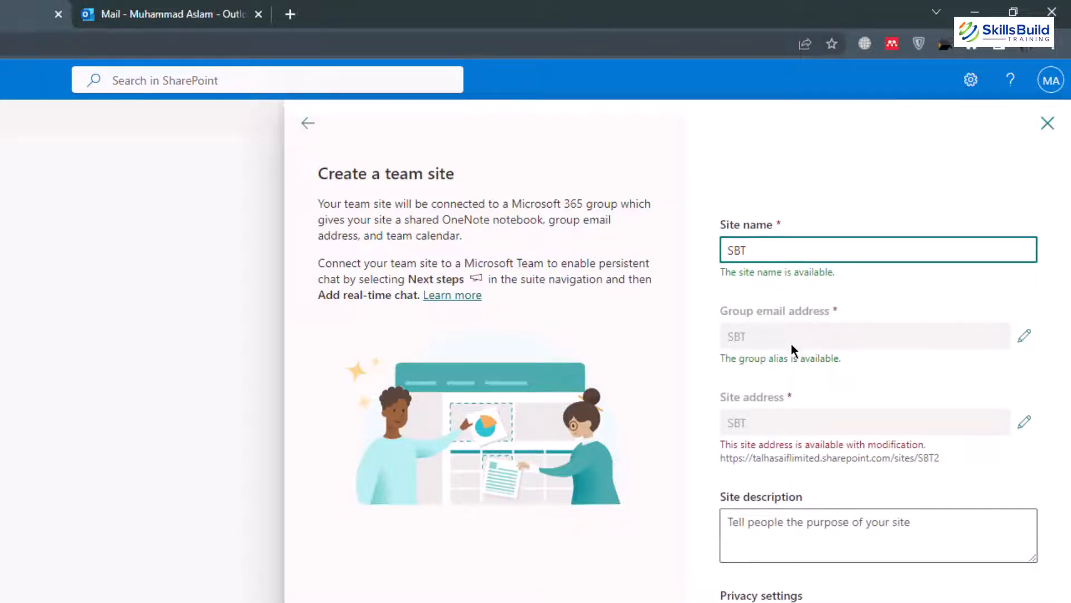
left_click(756, 580)
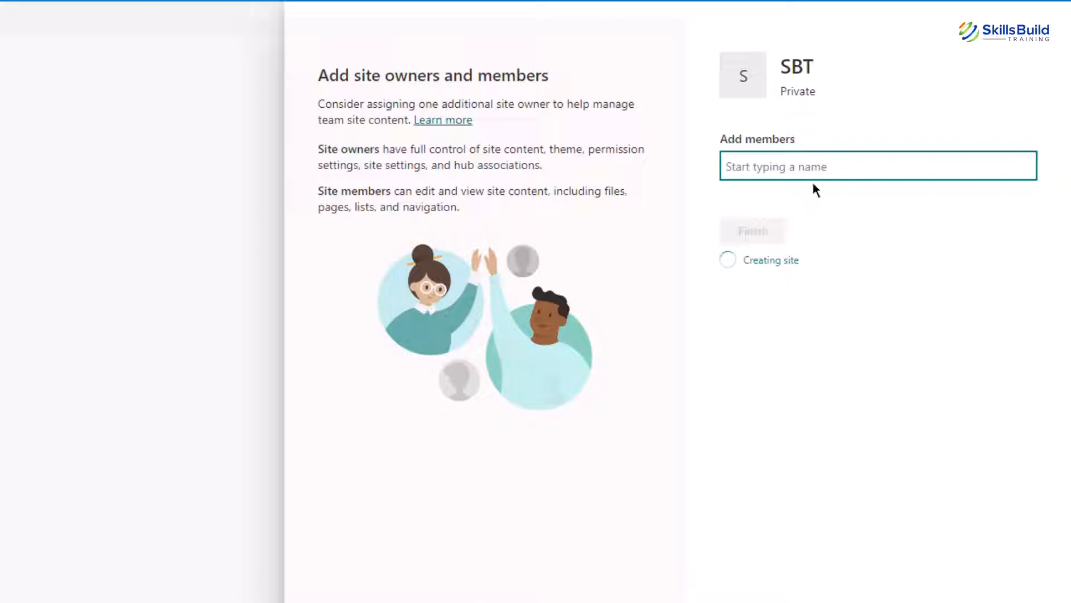
left_click(751, 233)
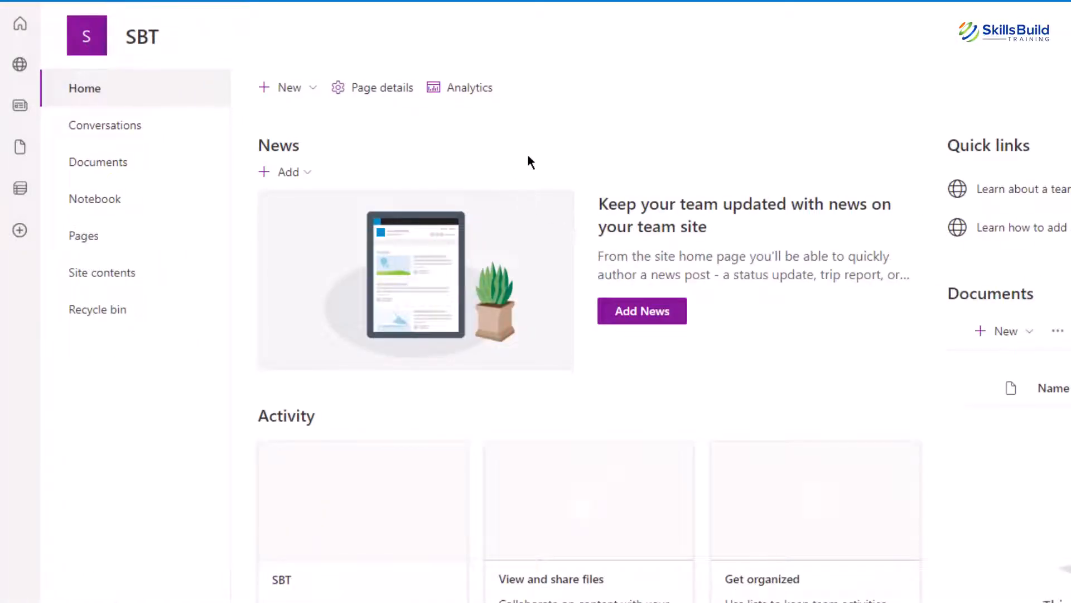
Return to the SharePoint start page and open the Documents library of the abc site
left_click(20, 24)
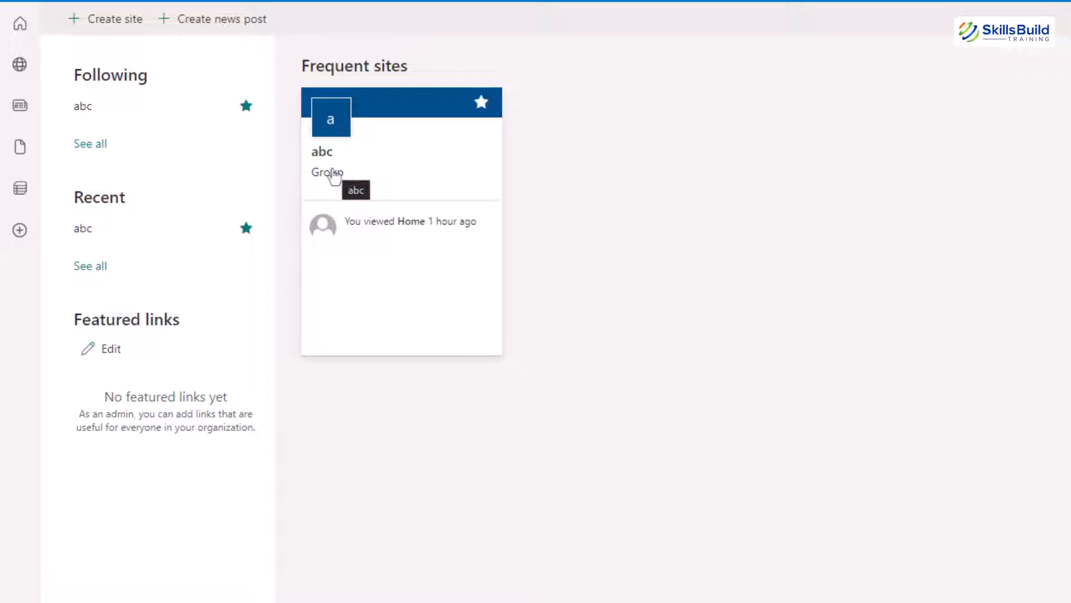
left_click(387, 158)
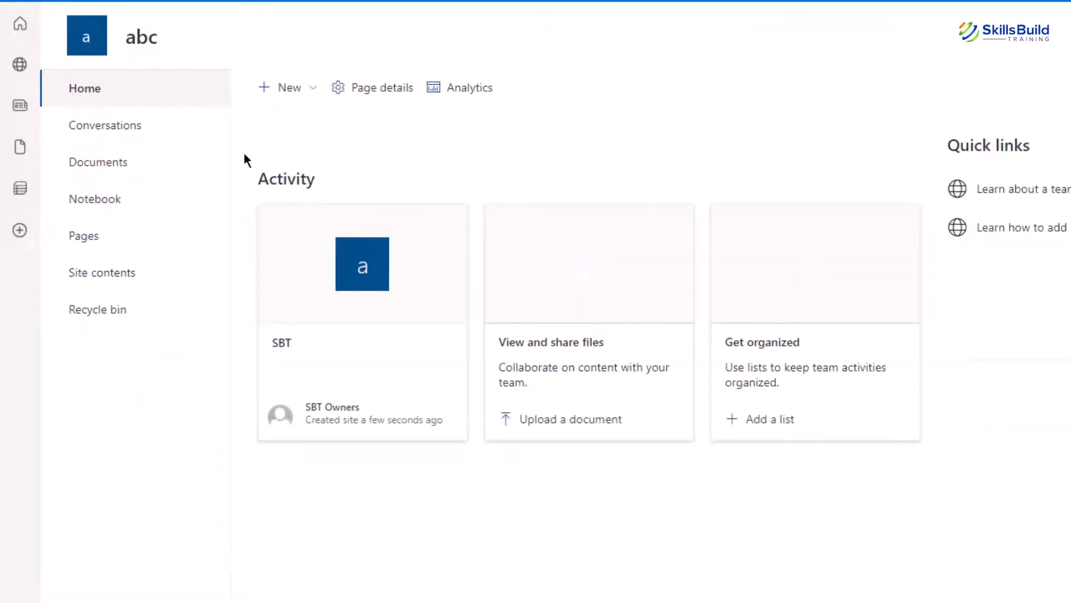
left_click(104, 166)
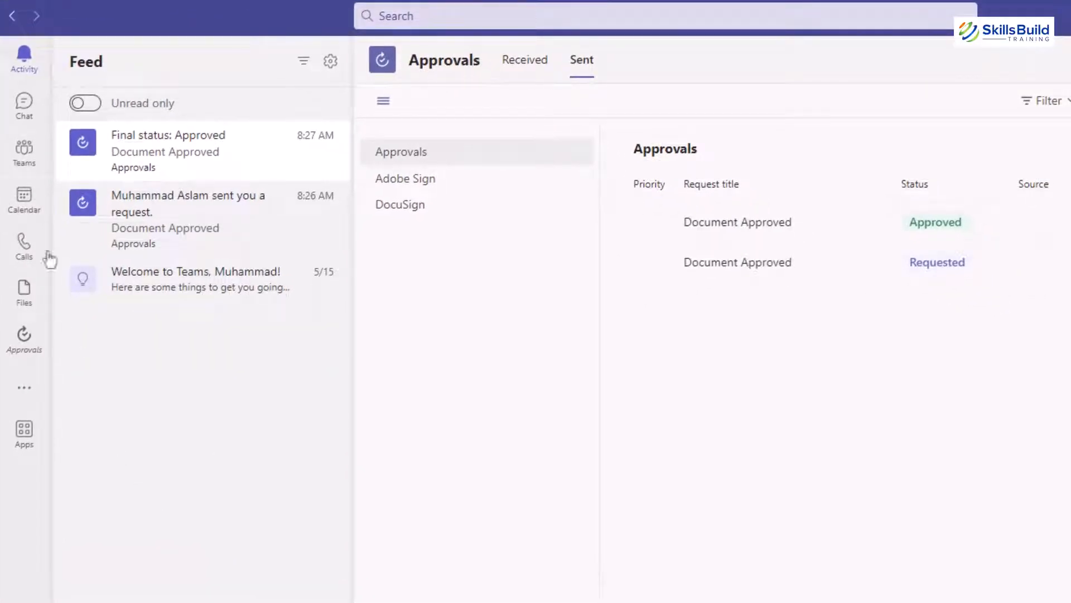
In Microsoft Teams, create a public team from scratch with the name 123
left_click(24, 162)
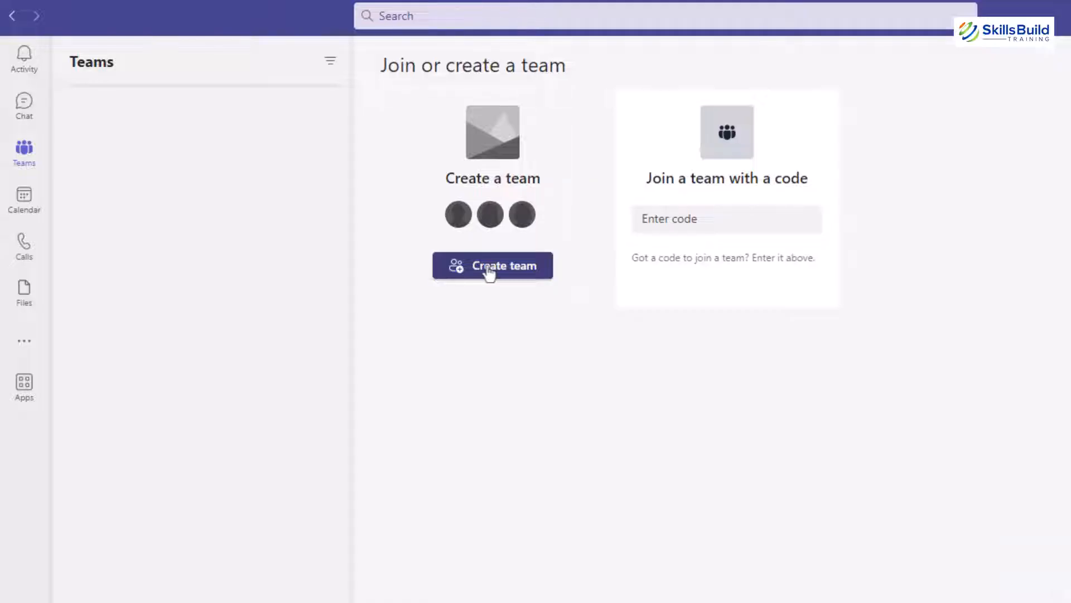
left_click(489, 272)
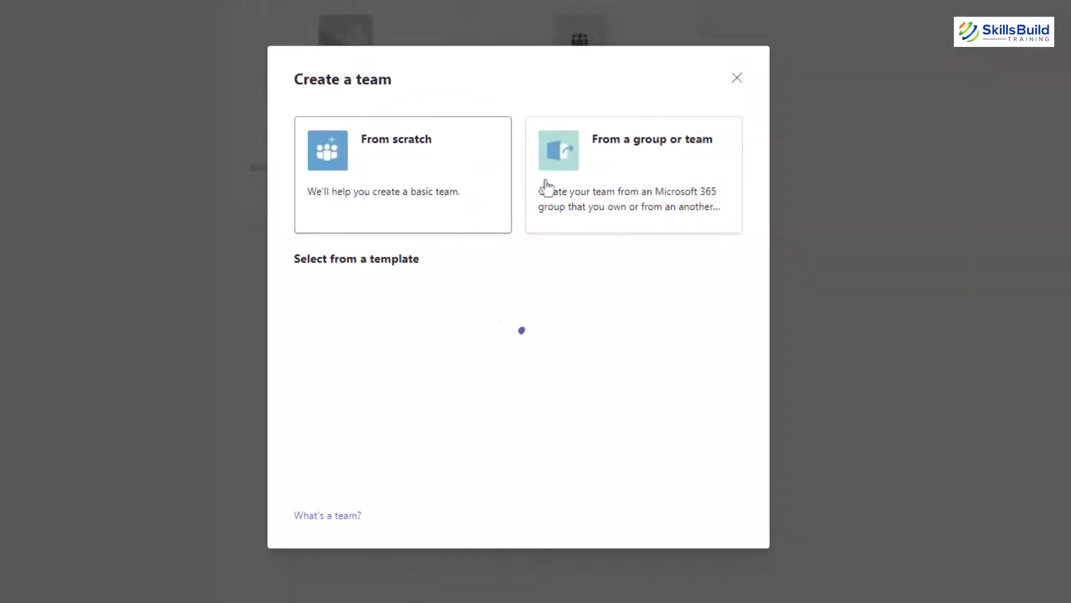
left_click(419, 183)
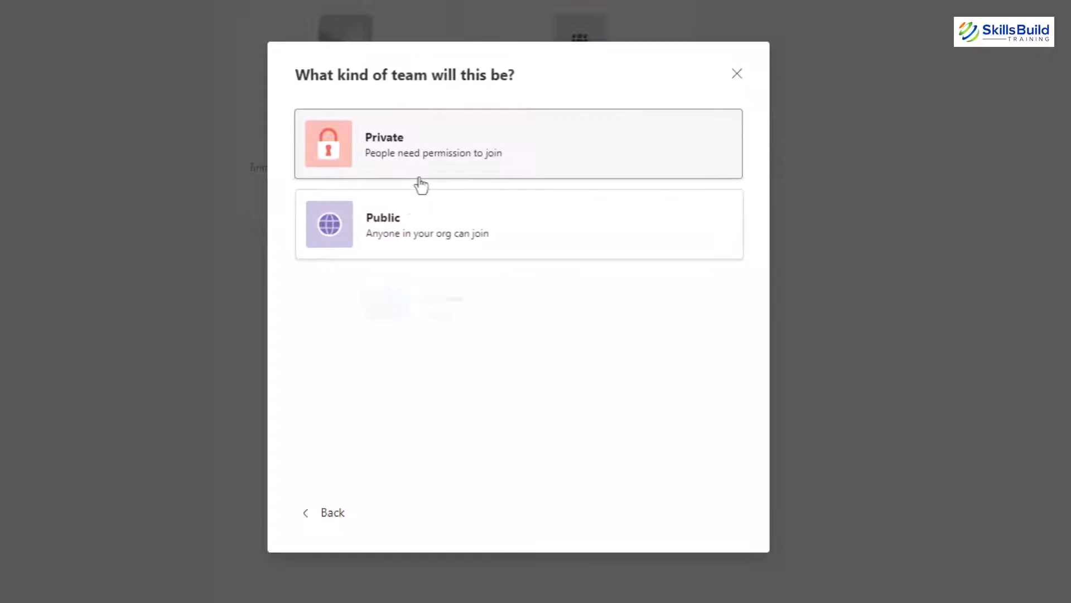
left_click(419, 239)
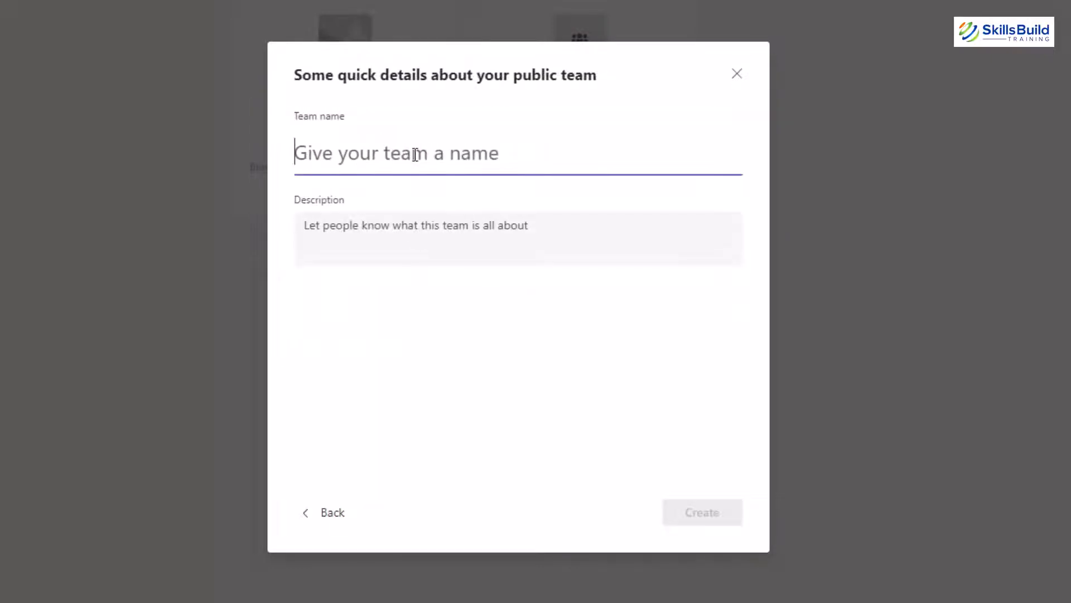
type("123")
left_click(728, 523)
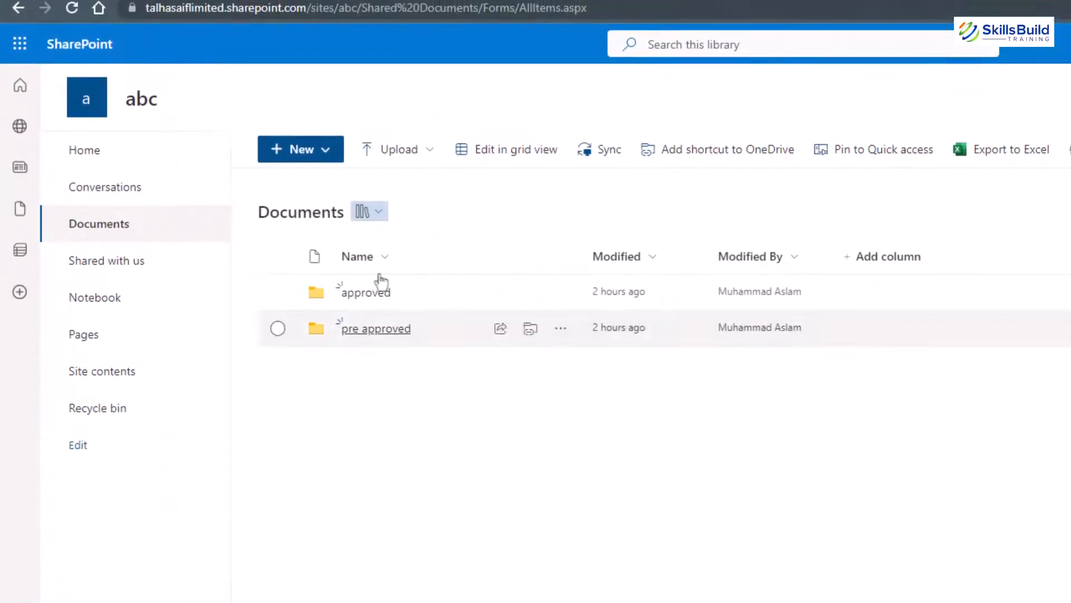
Switch to Power Automate and start a new automated cloud flow, skipping the initial name and trigger selection
left_click(340, 11)
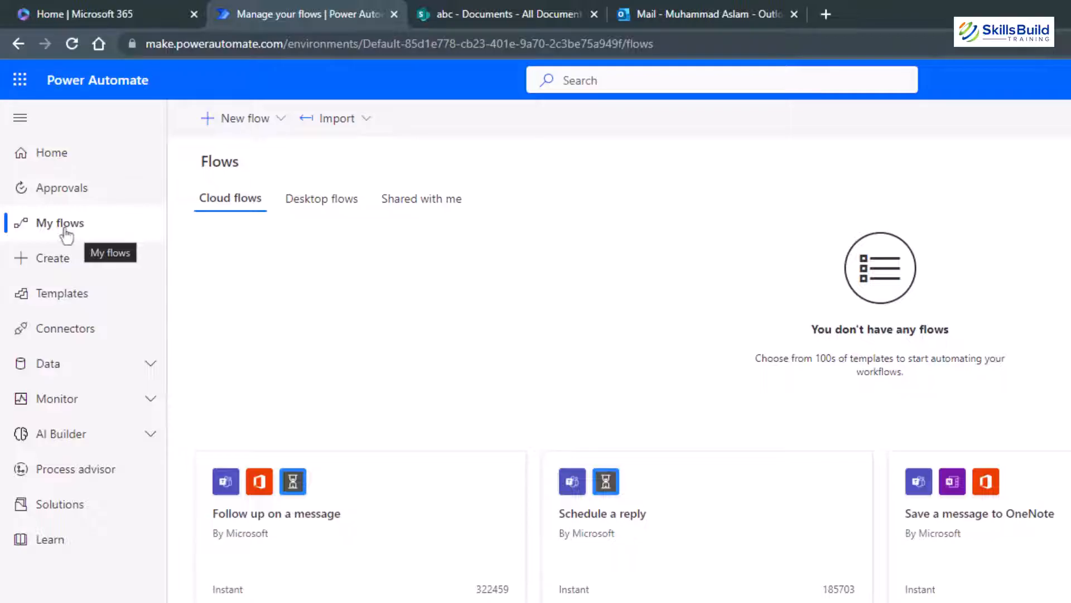
left_click(239, 134)
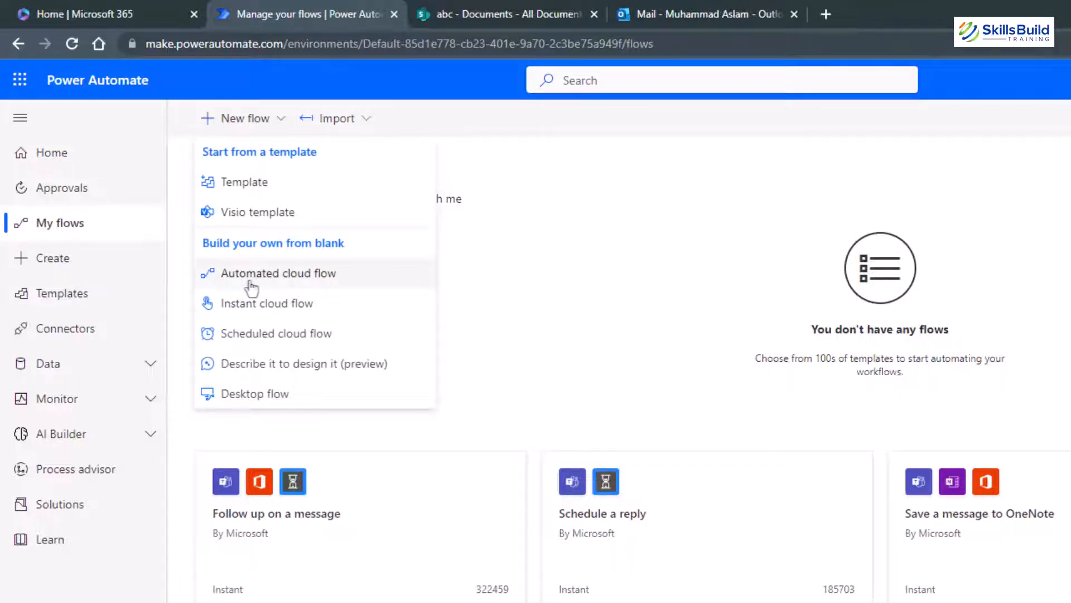
left_click(290, 279)
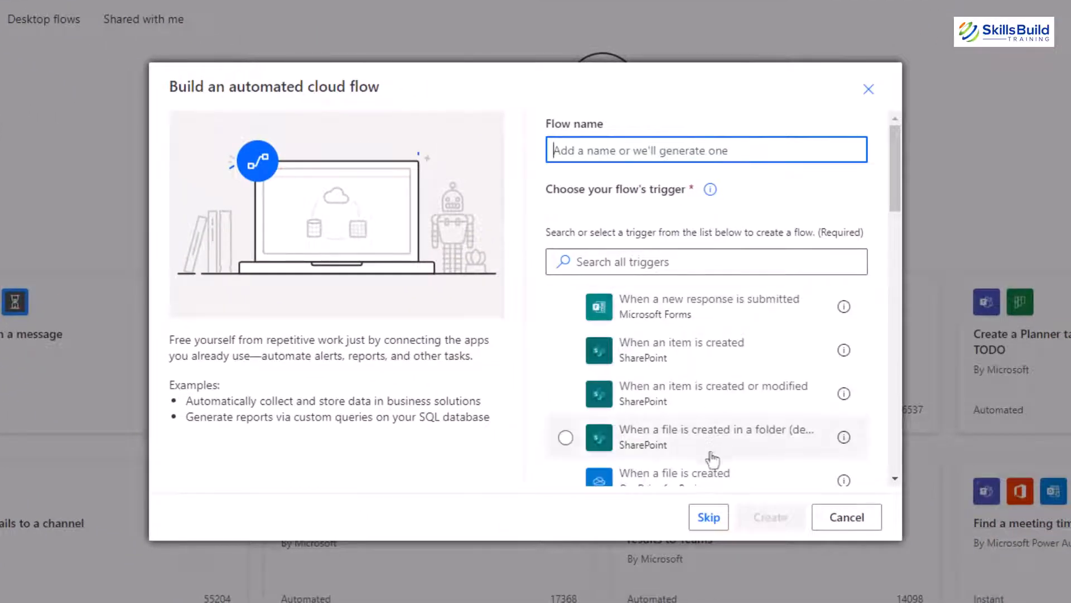
left_click(708, 517)
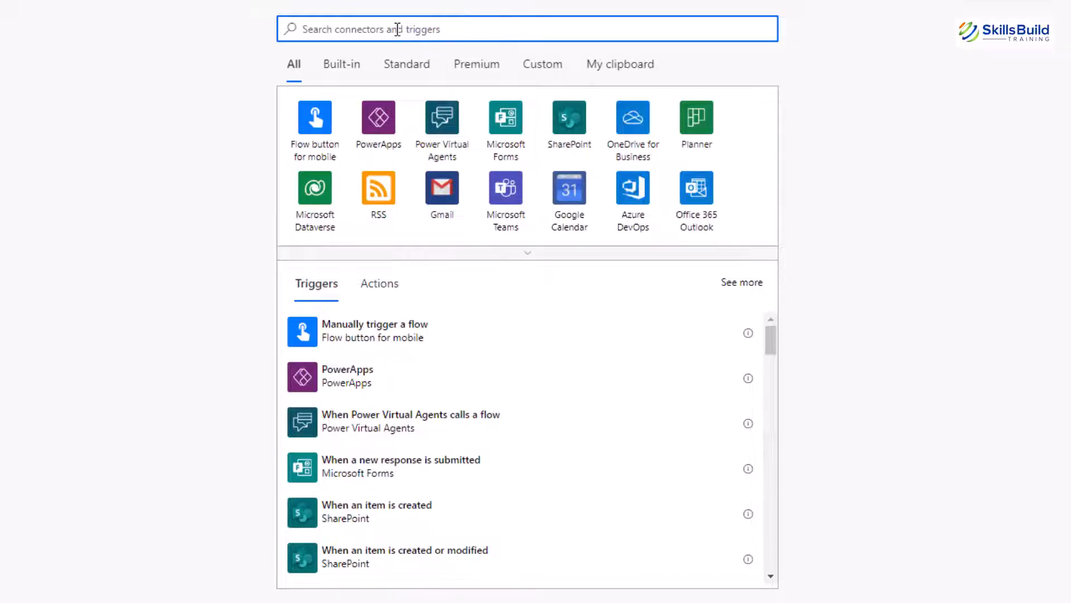
Find the SharePoint connector and add its trigger "When a file is created or modified (properties only)"
type("sha")
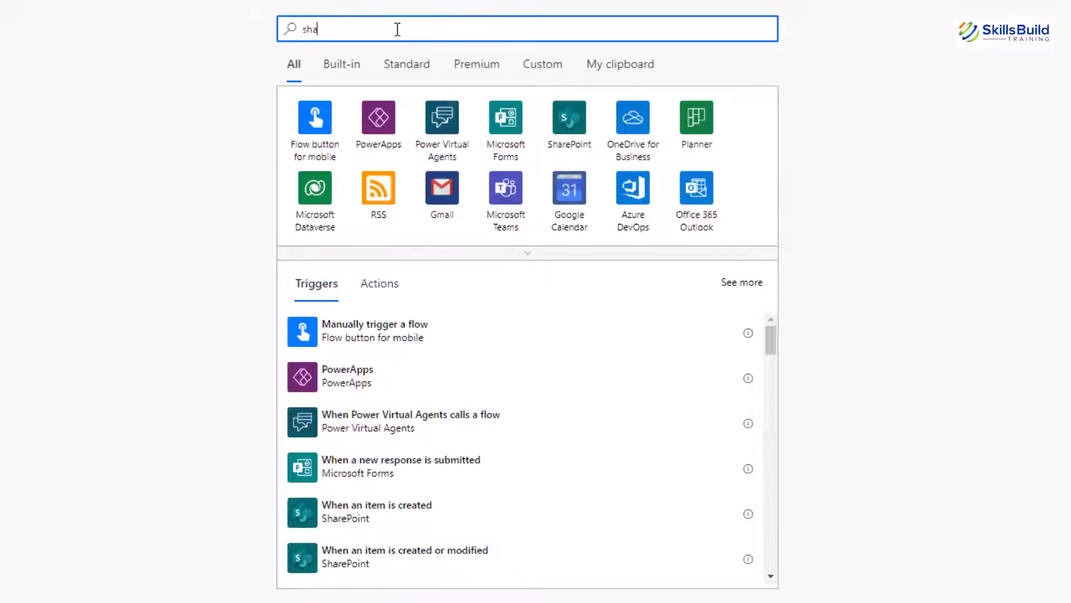
type("repoimt")
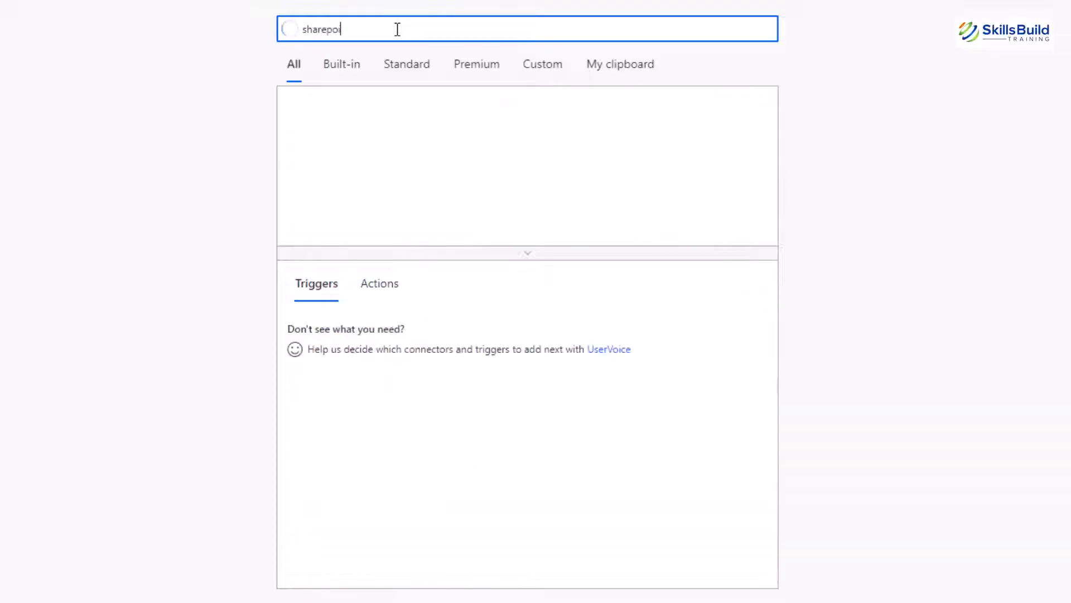
key("BackSpace")
key("BackSpace")
key("BackSpace")
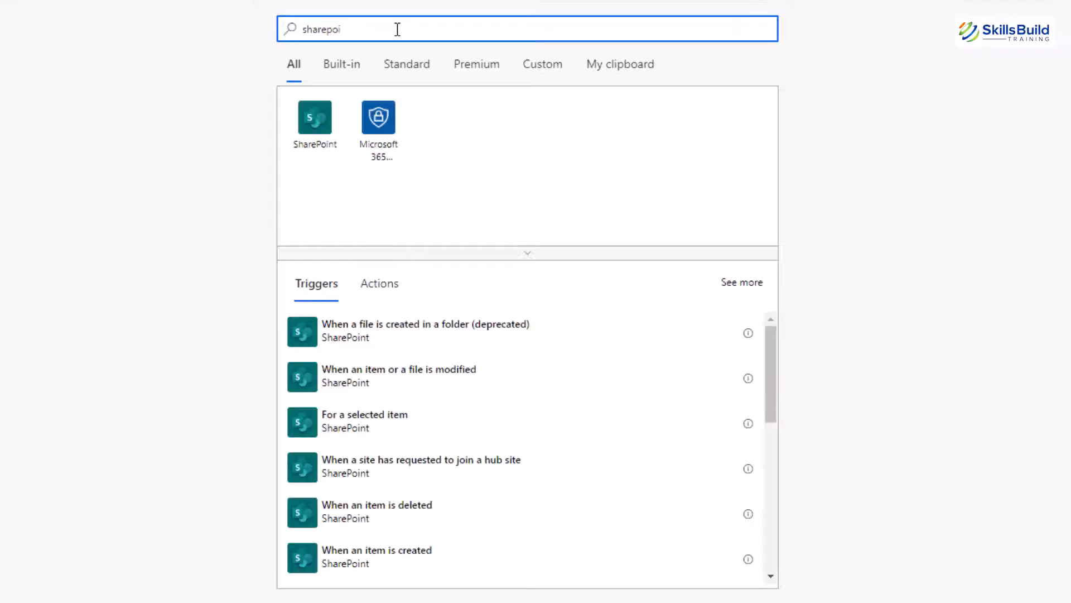
type("int")
left_click(308, 123)
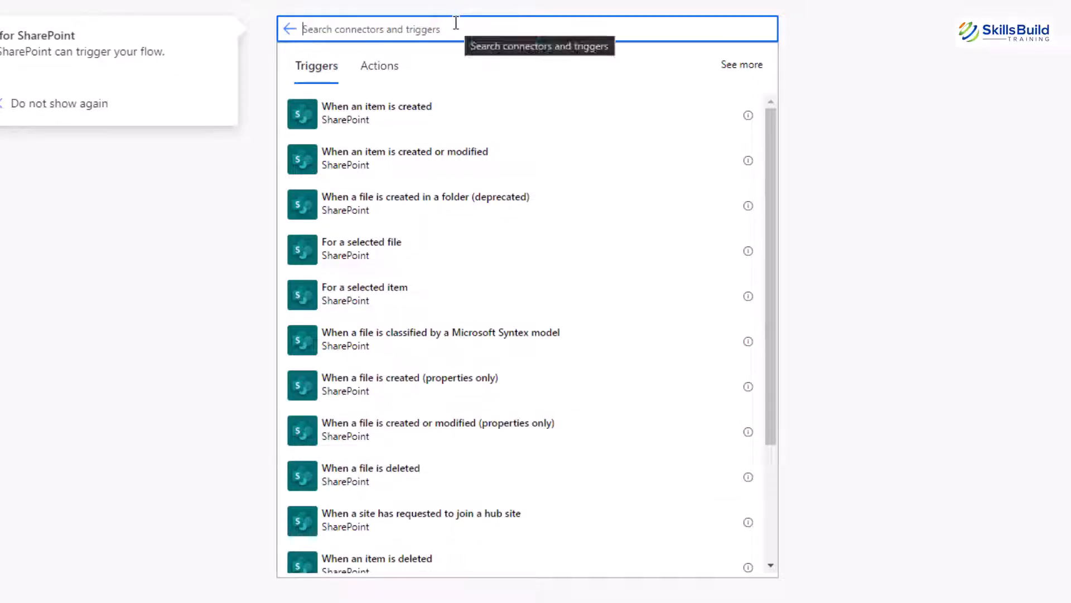
left_click(343, 441)
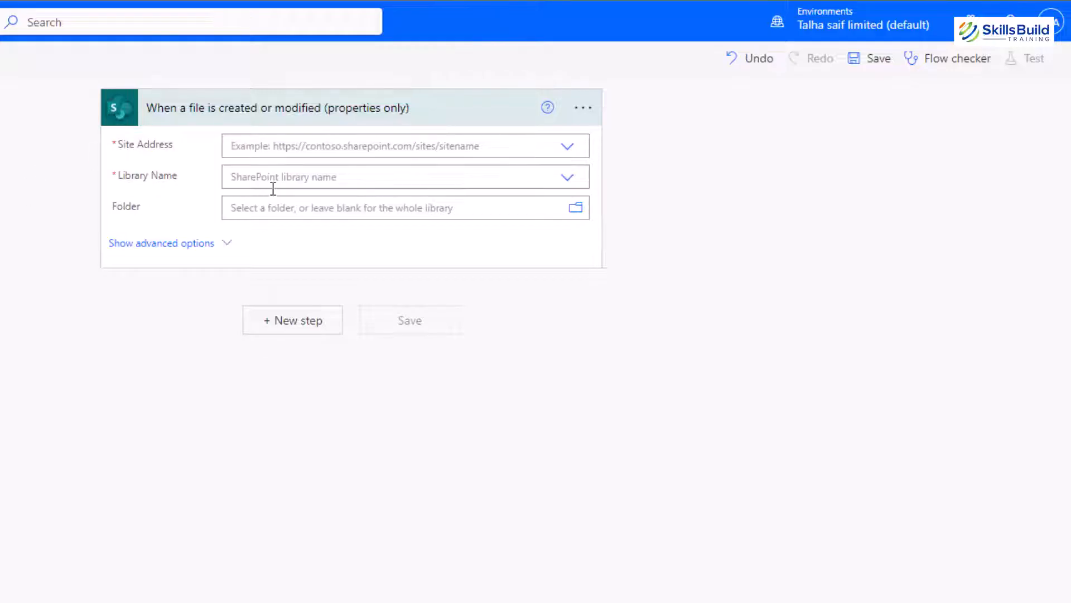
Choose the abc site as the trigger's Site Address and switch that field to a custom value
left_click(360, 147)
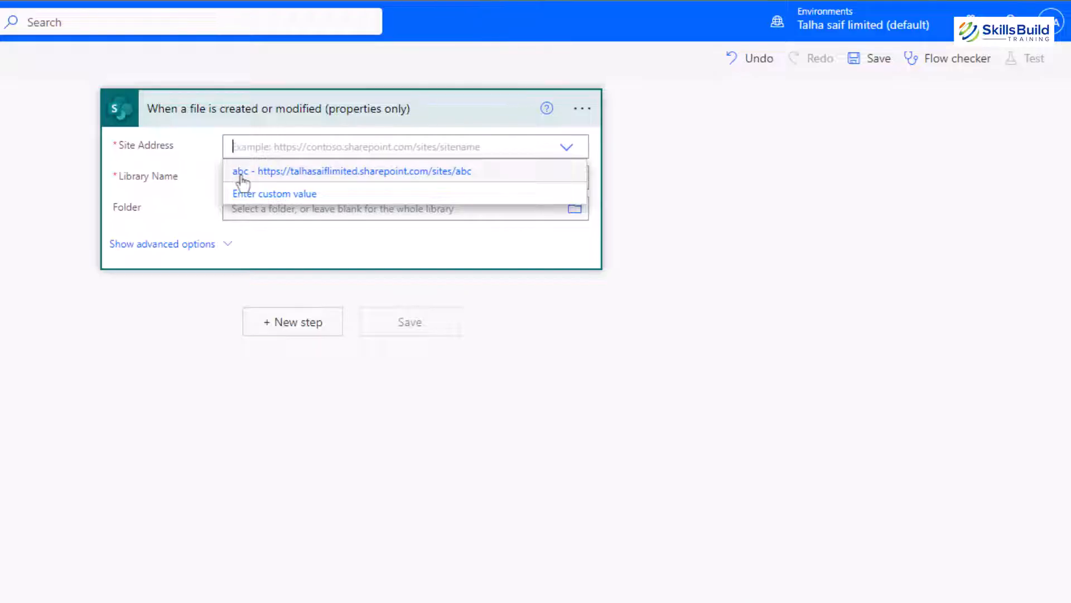
left_click(241, 173)
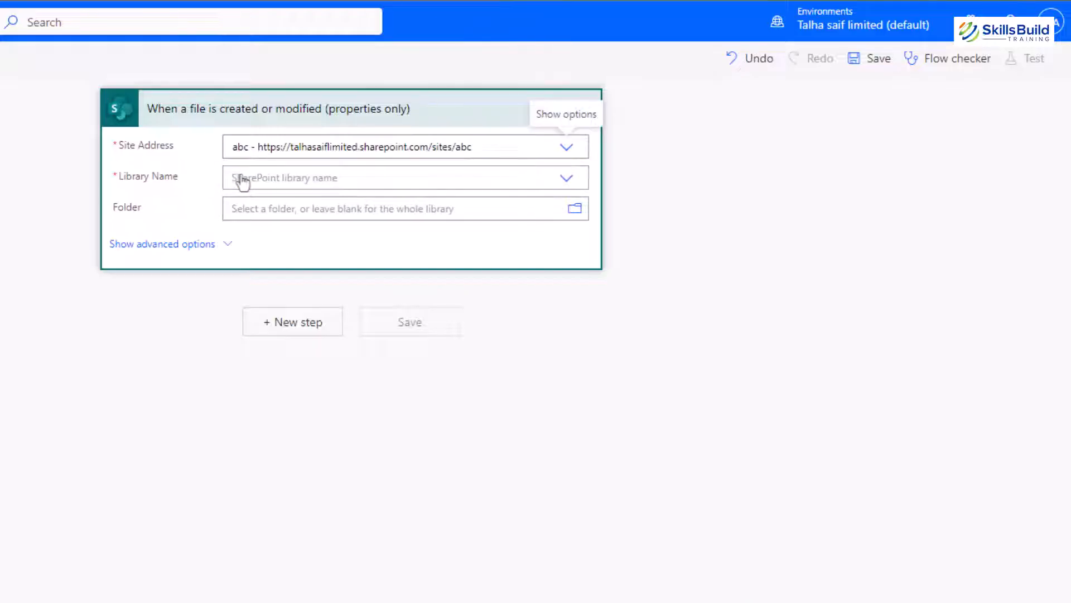
left_click(490, 147)
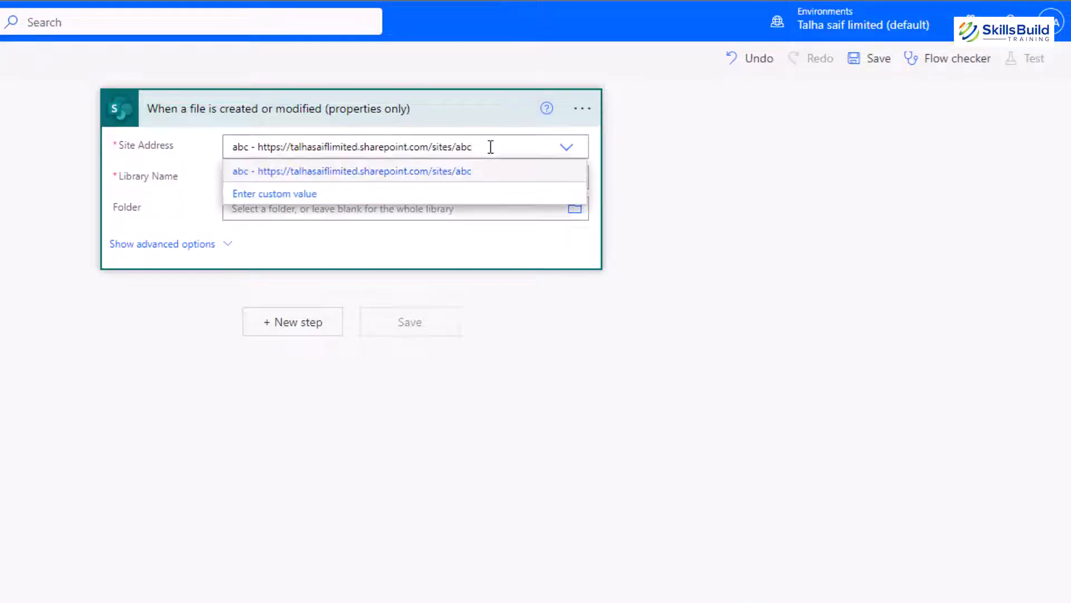
left_click(247, 199)
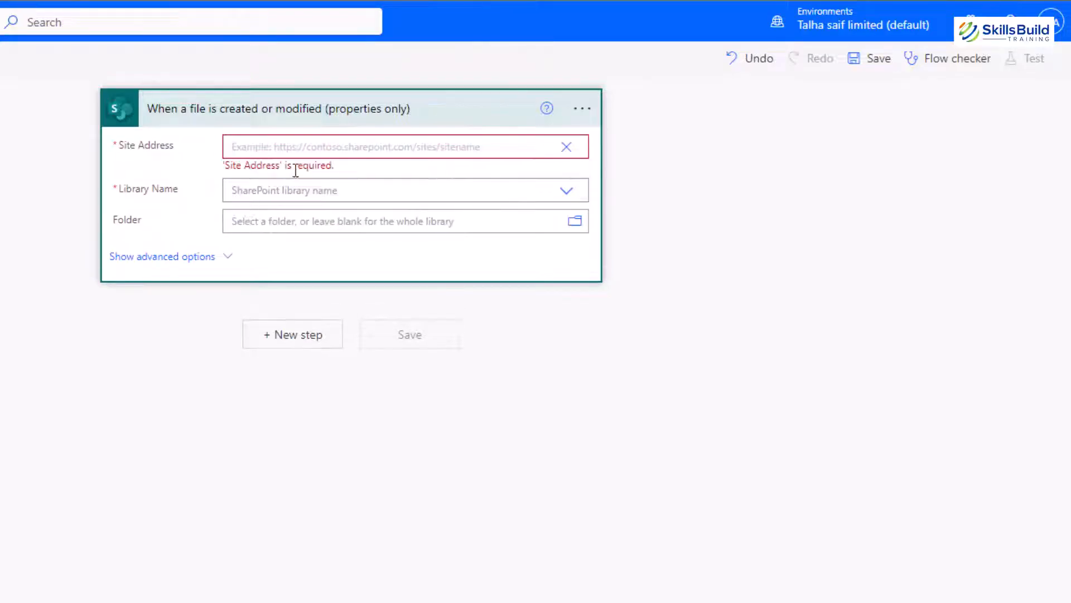
Copy the abc site's home page URL from SharePoint and enter it as the trigger's Site Address in Power Automate
left_click(526, 13)
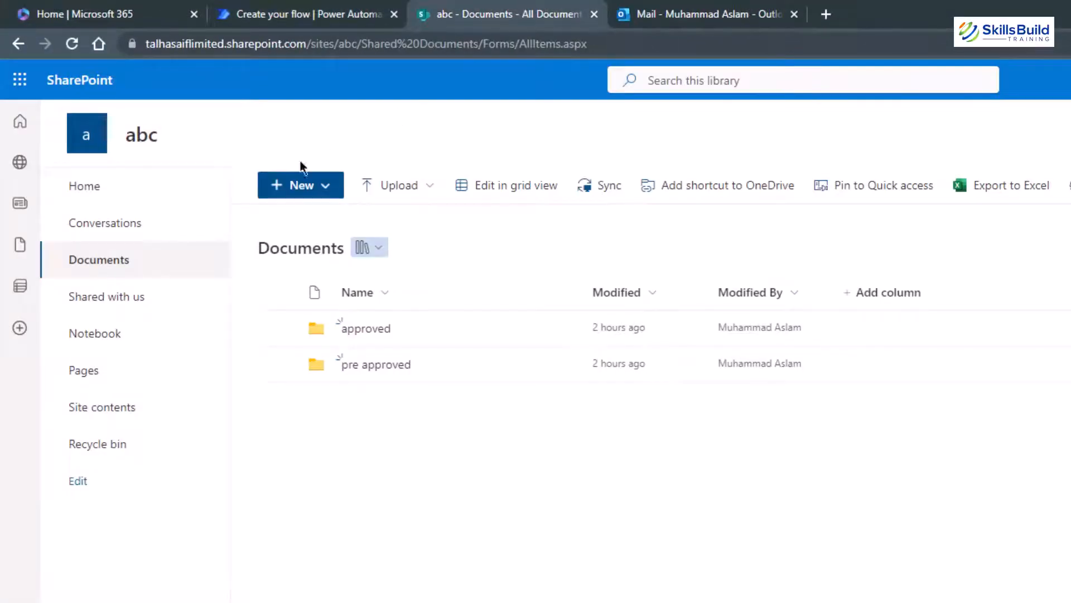
left_click(87, 139)
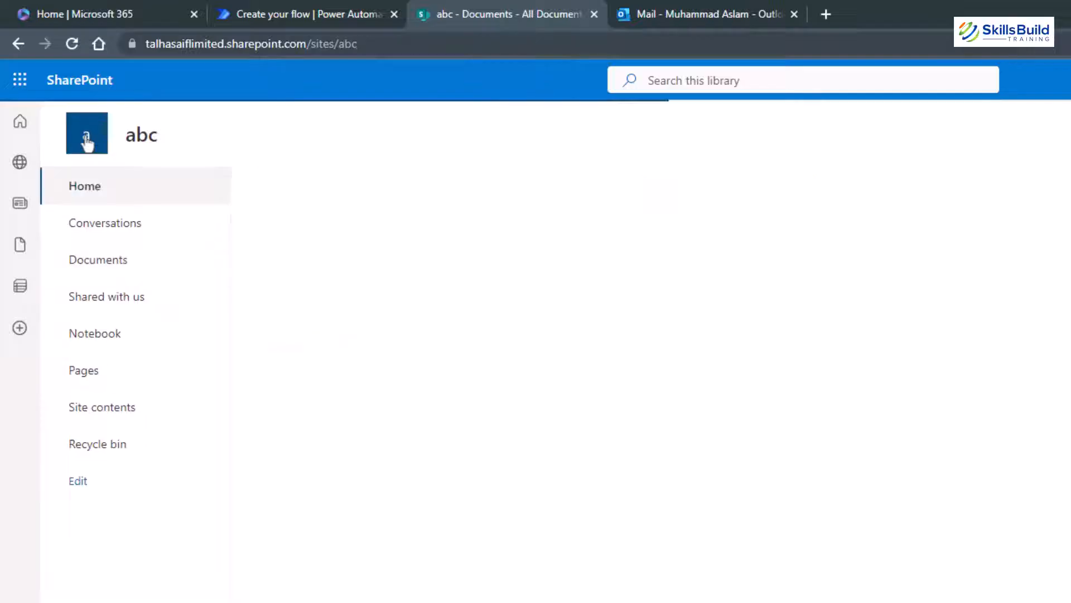
left_click(420, 47)
key("ctrl+c")
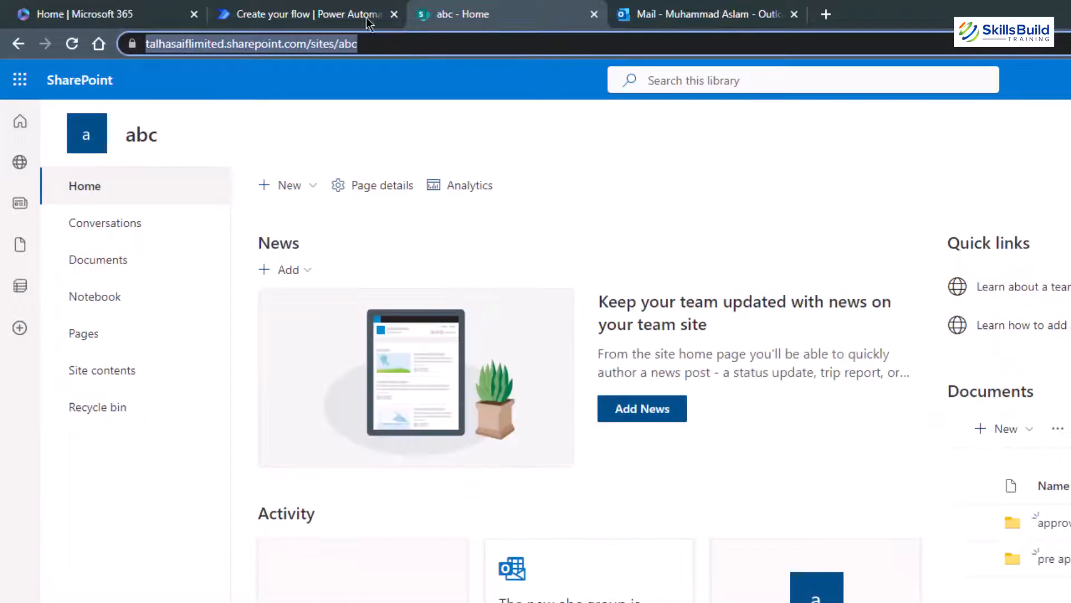
left_click(318, 6)
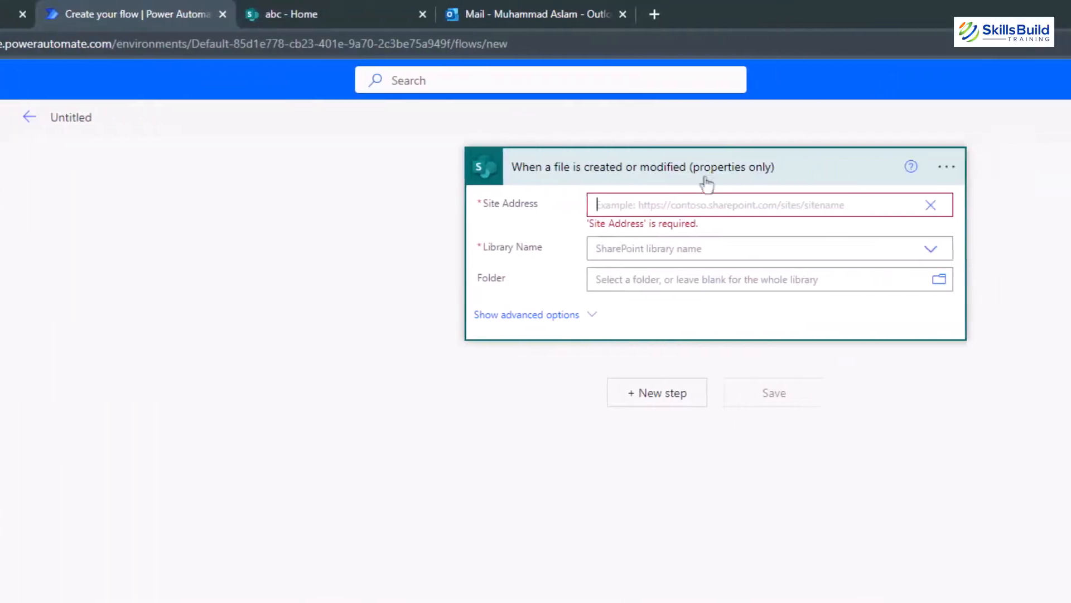
left_click(866, 205)
key("ctrl+v")
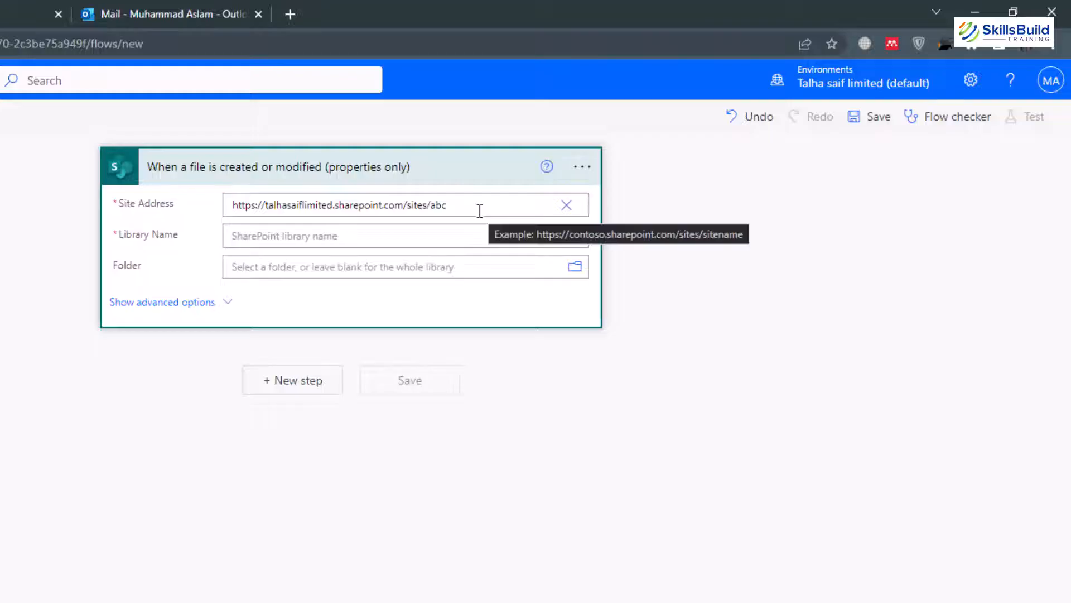
Set the trigger's Library Name to Documents and its Folder to /Shared Documents/pre approved
left_click(469, 235)
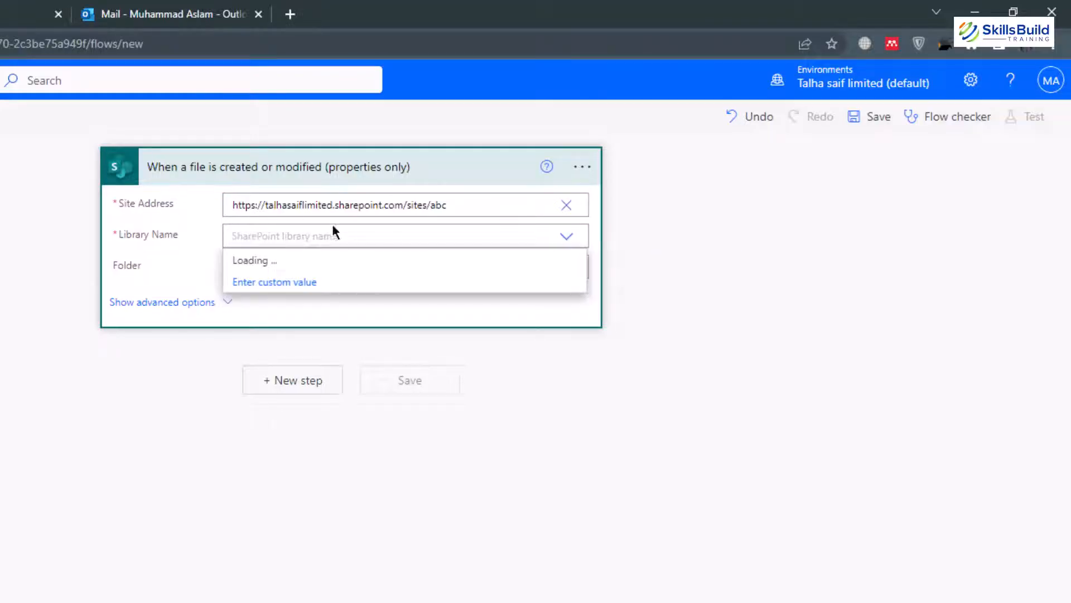
left_click(313, 8)
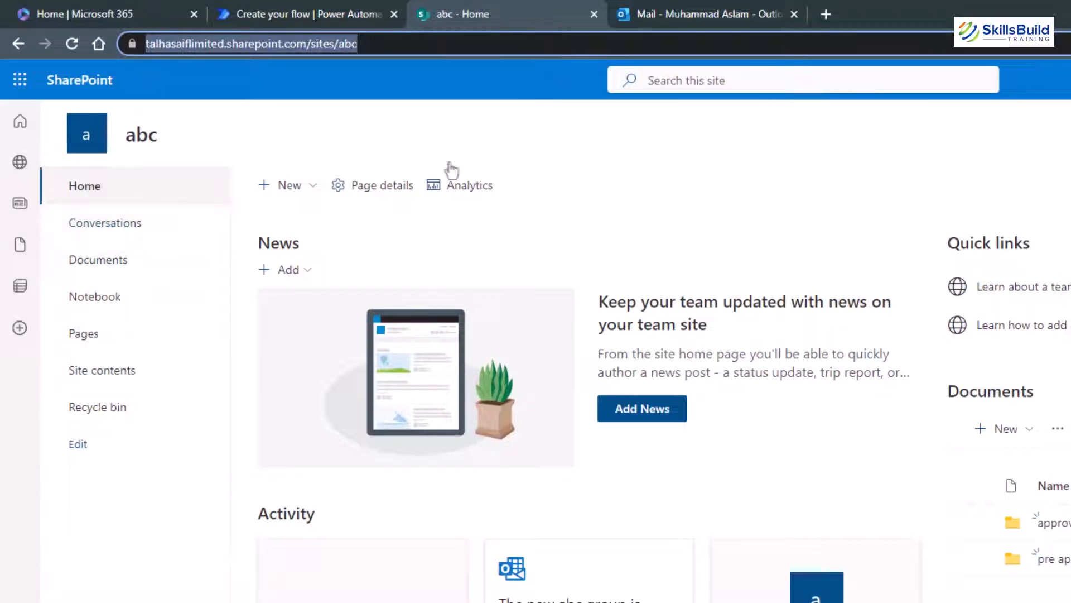
left_click(267, 16)
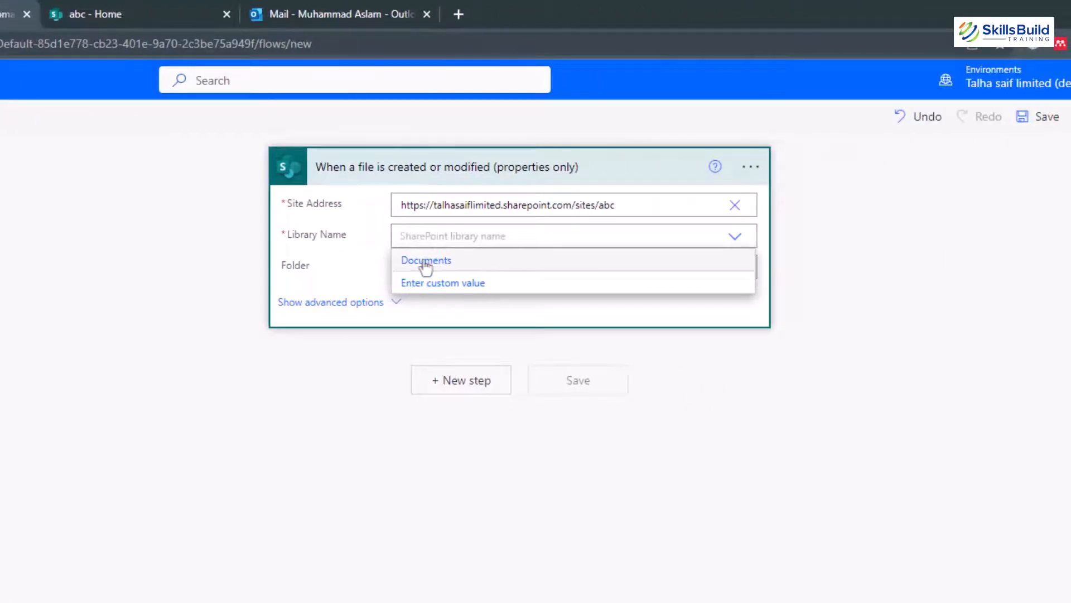
left_click(423, 264)
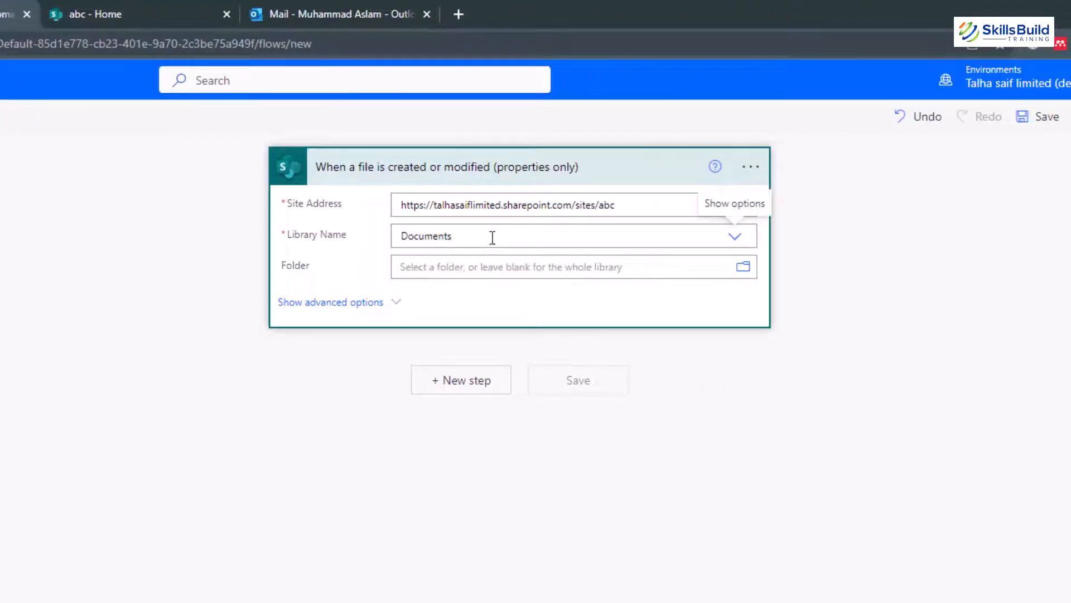
left_click(743, 268)
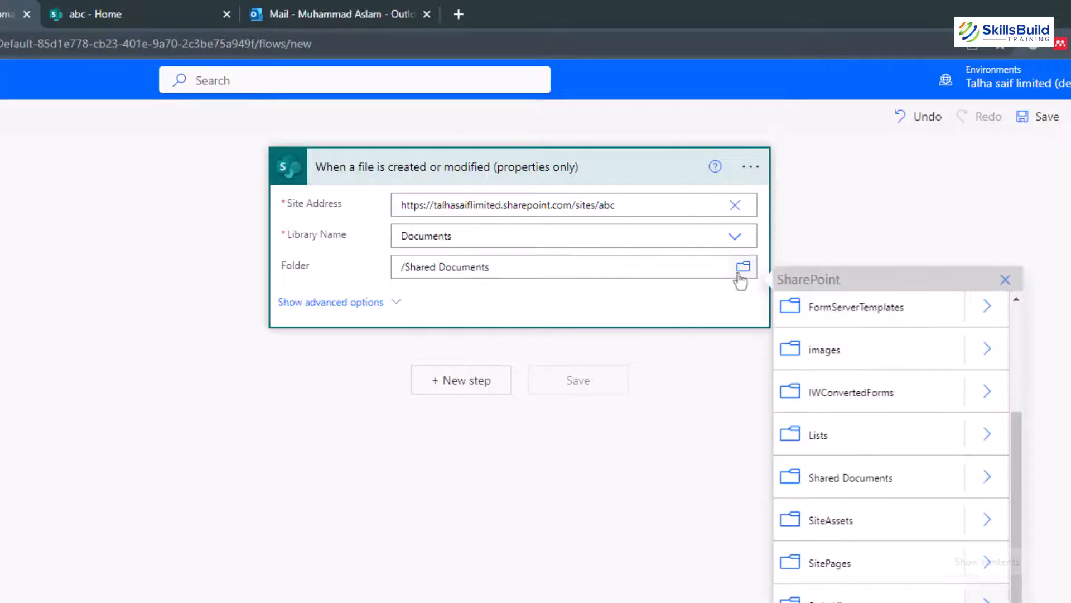
left_click(985, 484)
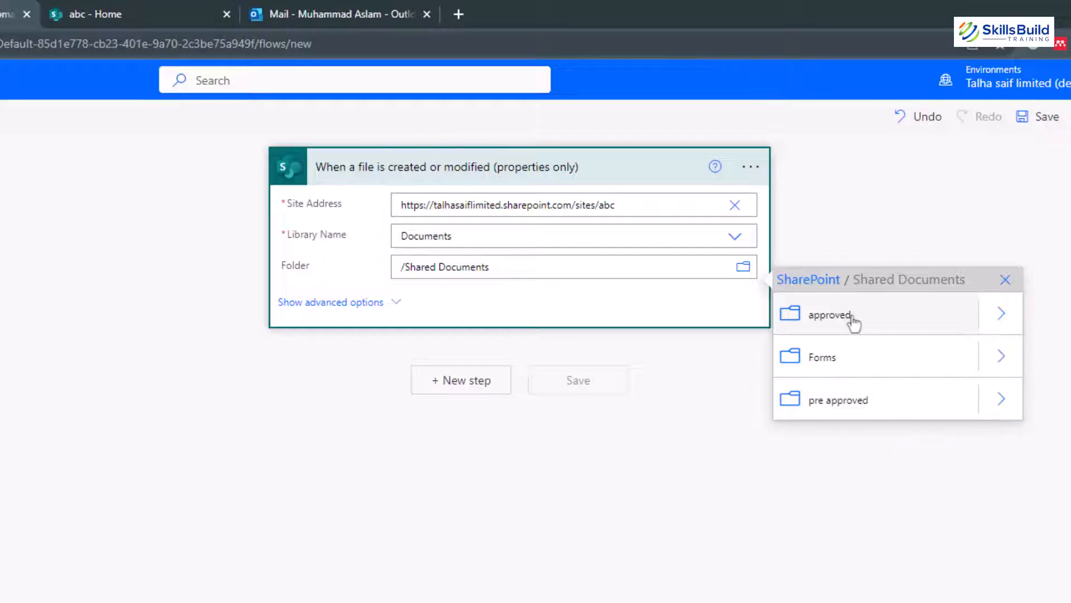
left_click(875, 407)
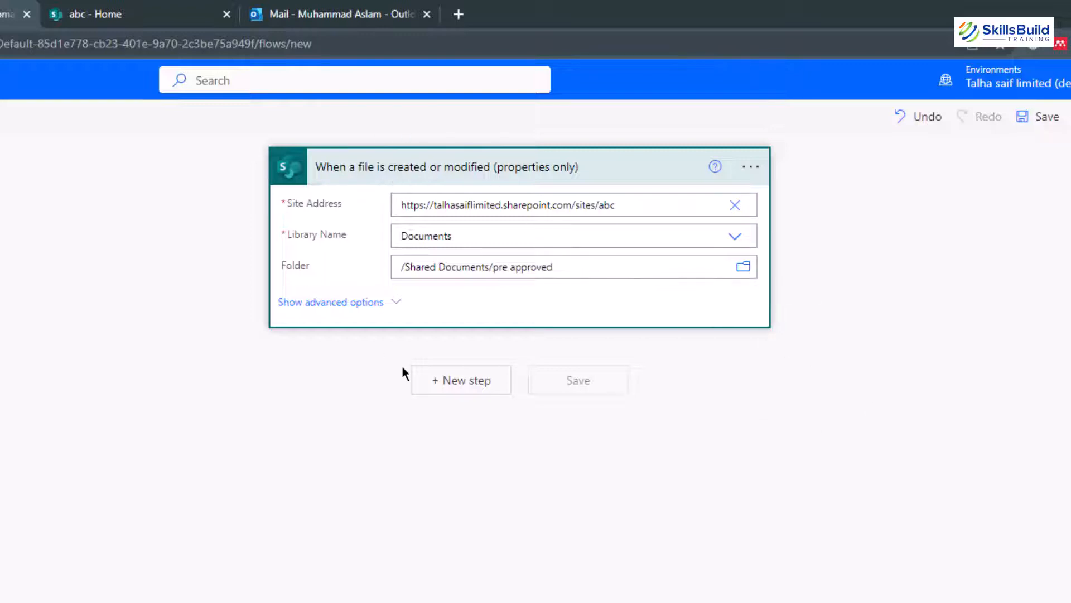
Add the Approvals action "Start and wait for an approval" with the approval type "Approve/Reject - First to respond"
left_click(461, 380)
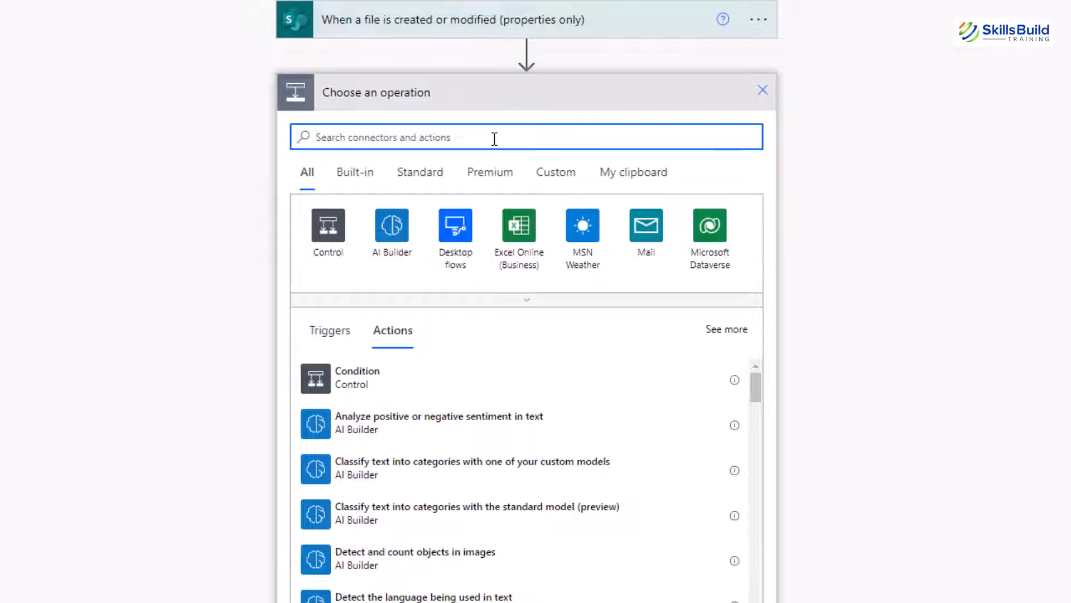
type("approval")
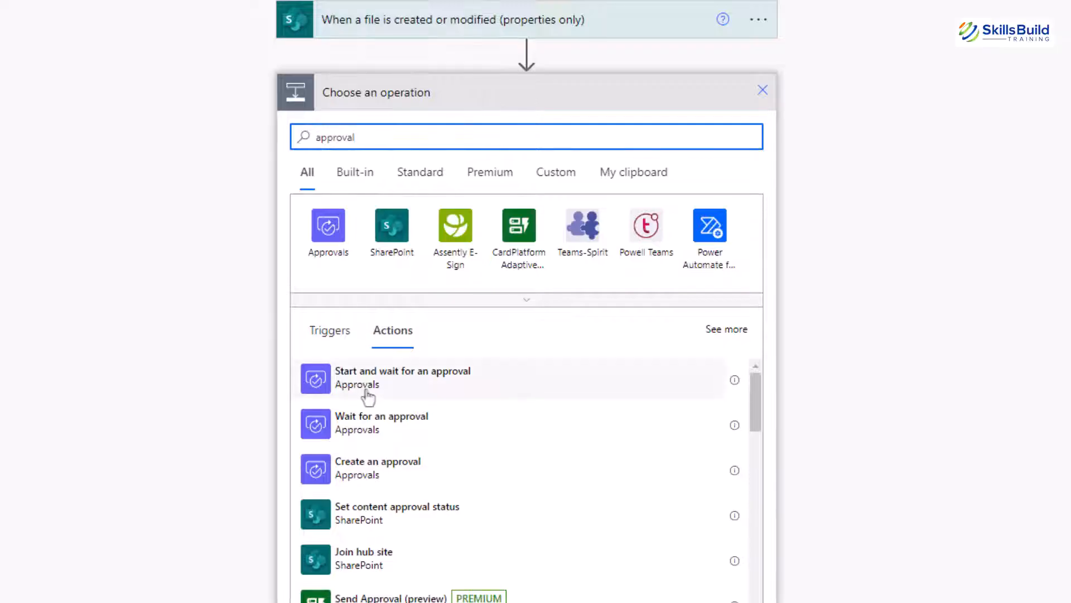
left_click(437, 391)
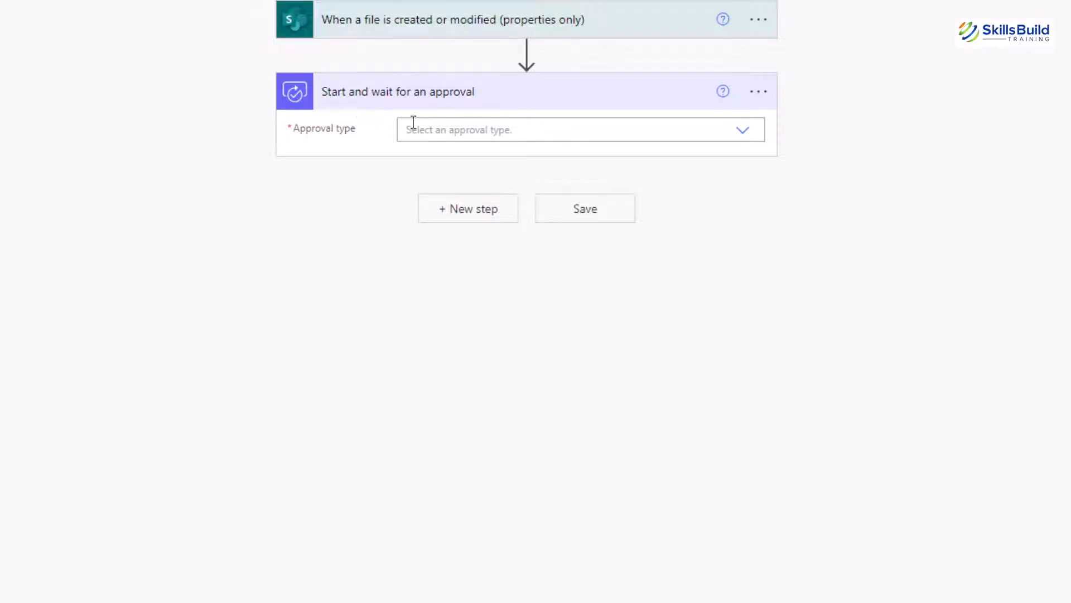
left_click(545, 132)
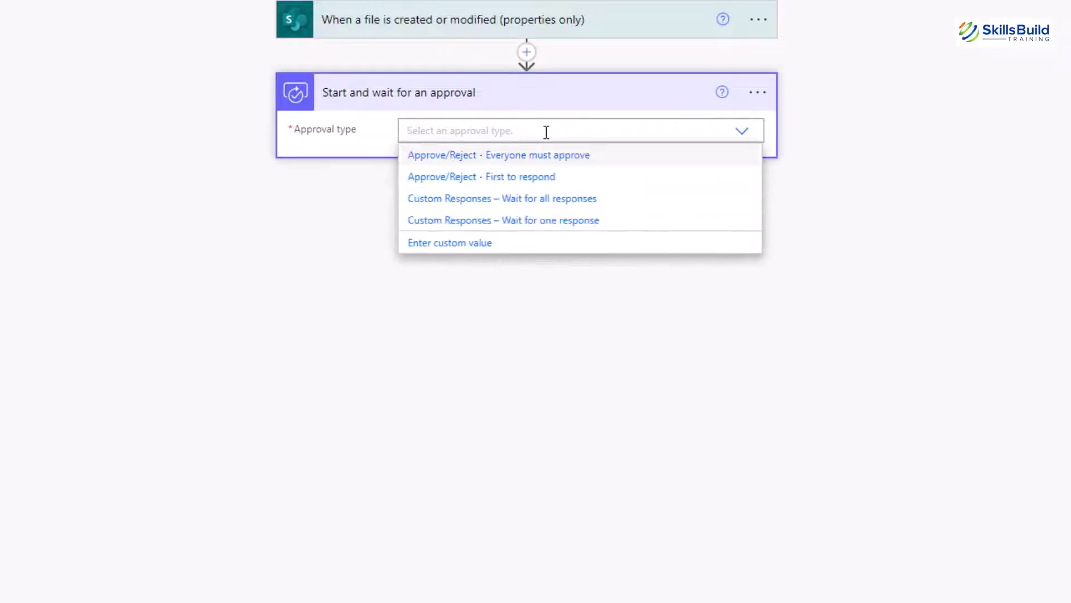
left_click(477, 178)
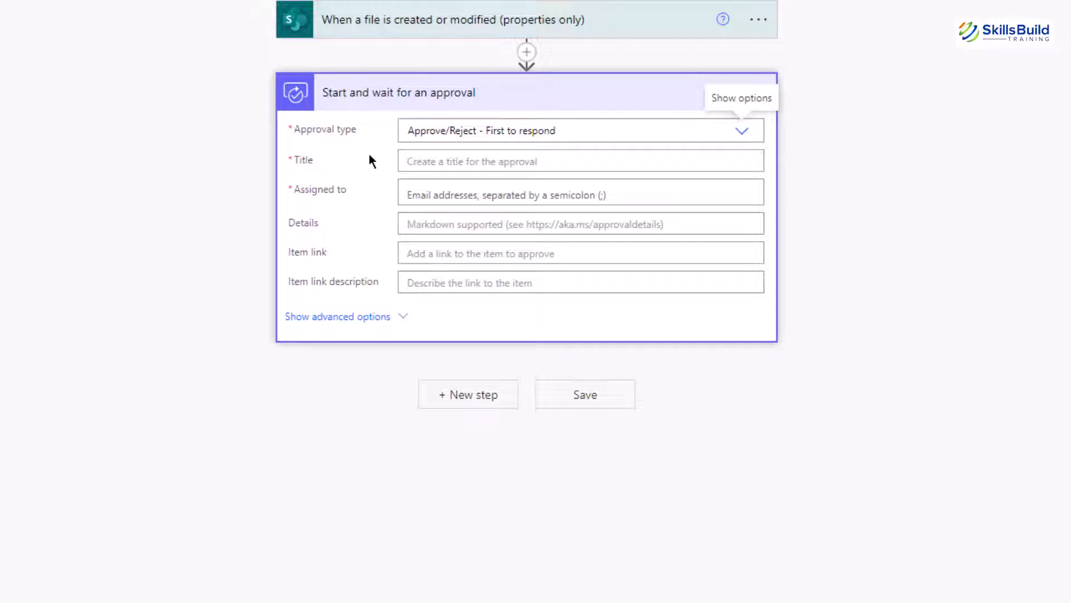
Title the approval "Document Approval Flow" and assign it to the approver's account within the organization
left_click(469, 163)
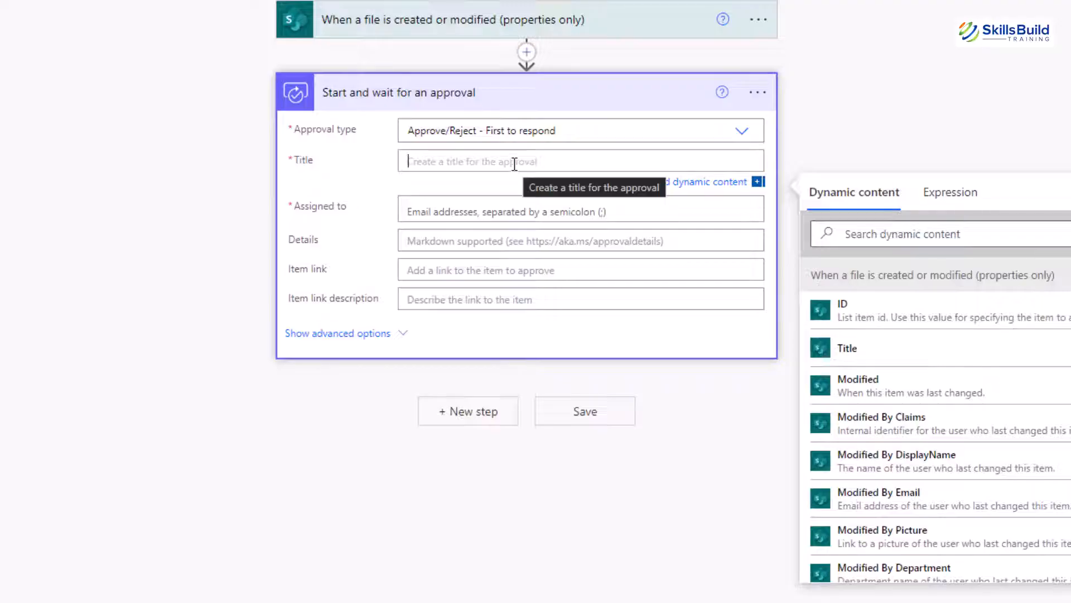
type("Document ")
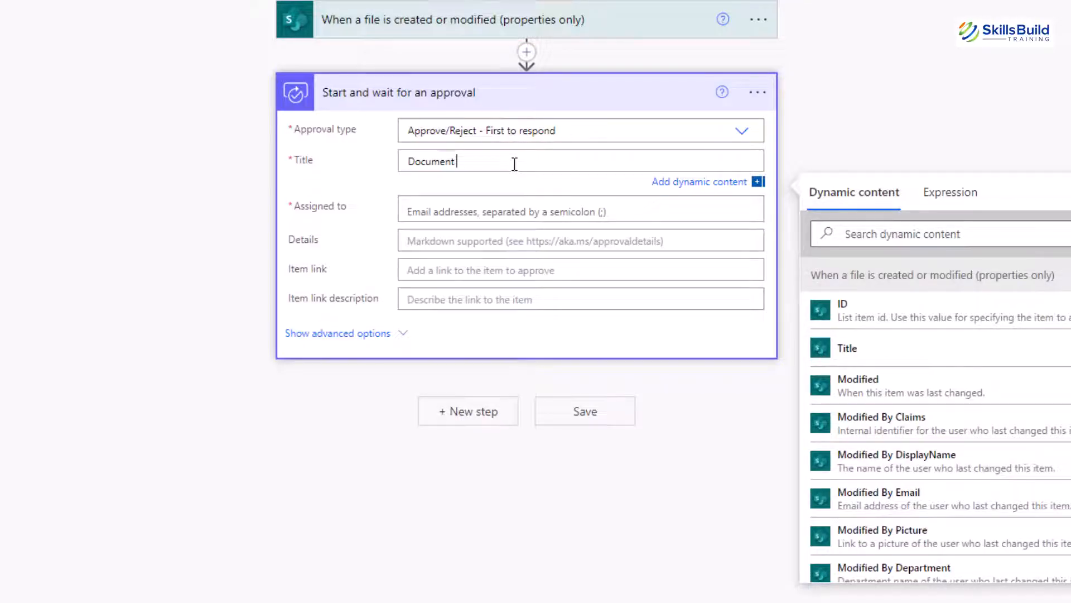
type("Approval Flow")
left_click(562, 206)
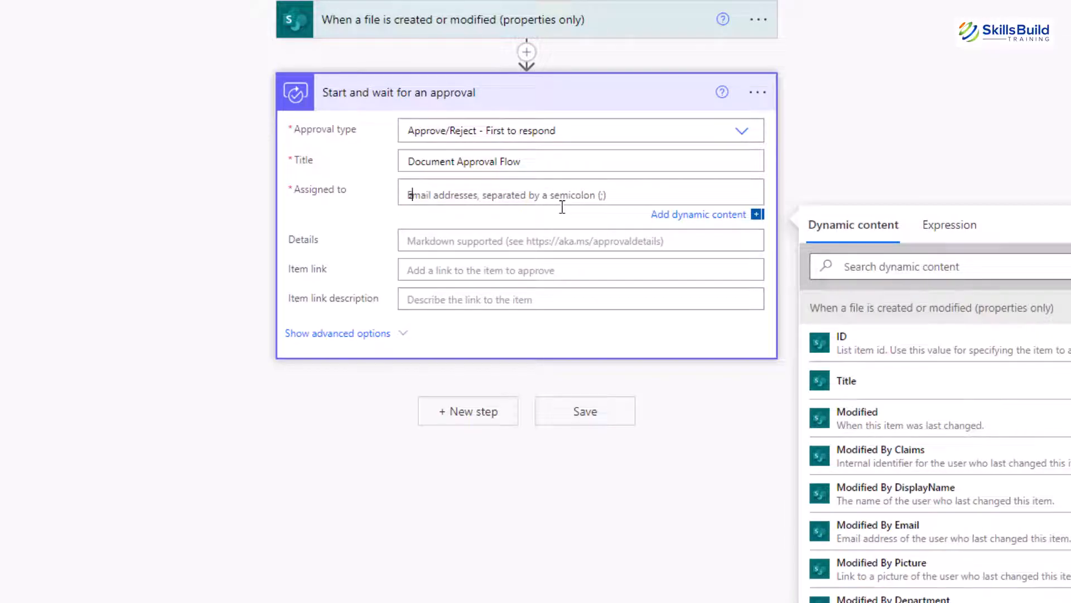
type("zuba")
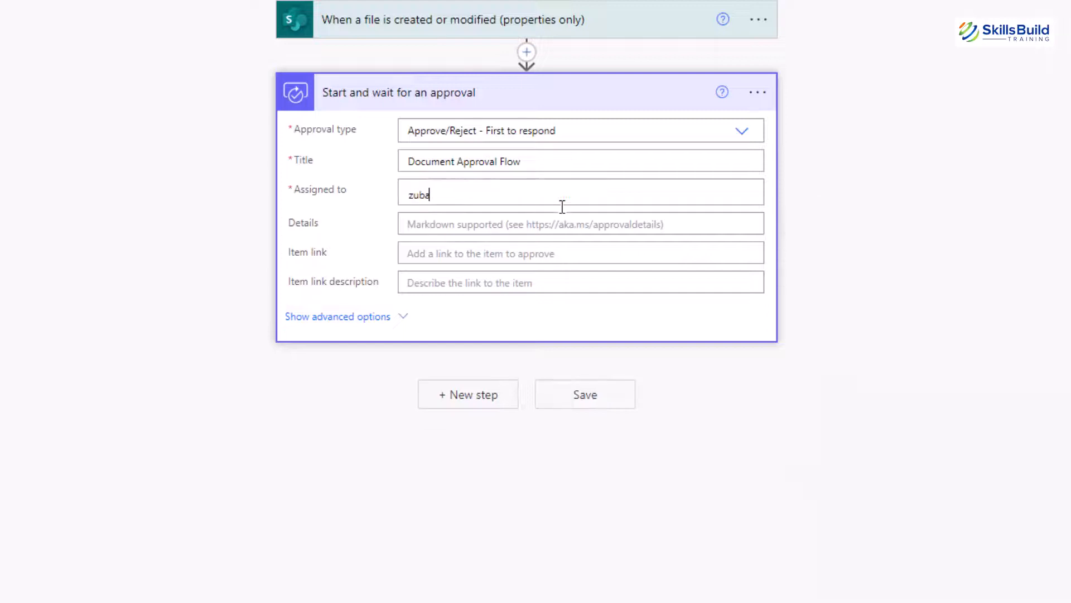
type("ir")
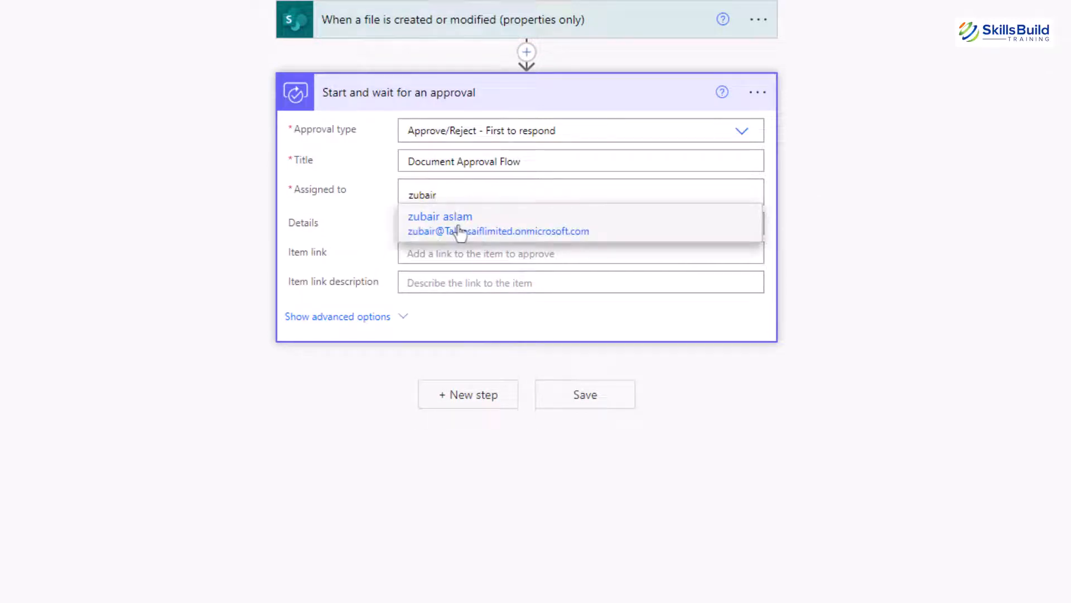
left_click(459, 233)
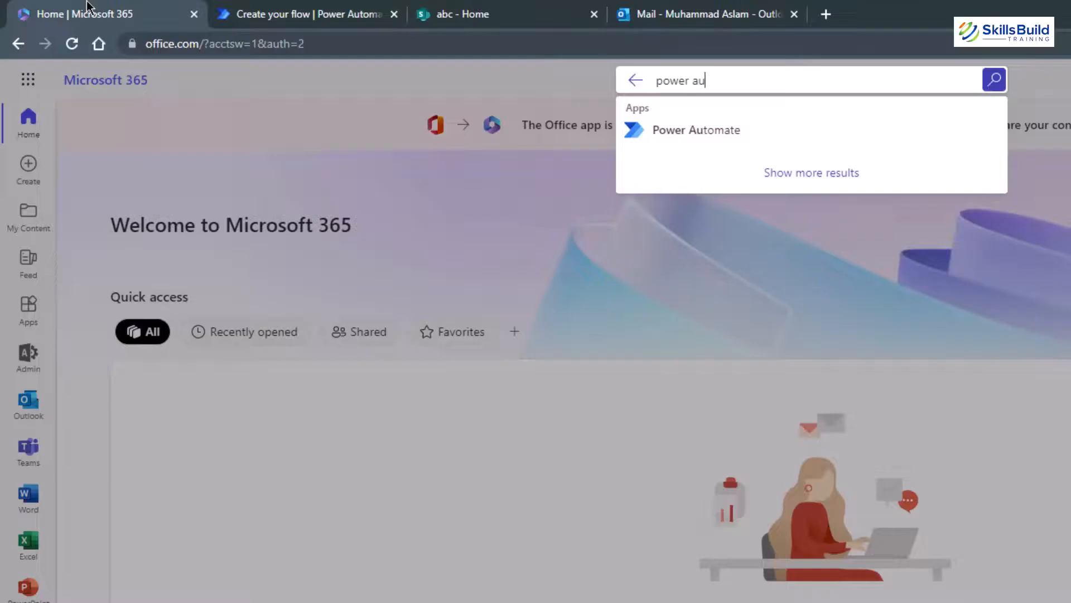
Switch to the Microsoft 365 admin center, examine the approver's account details and role management, and return to the flow in Power Automate
left_click(283, 146)
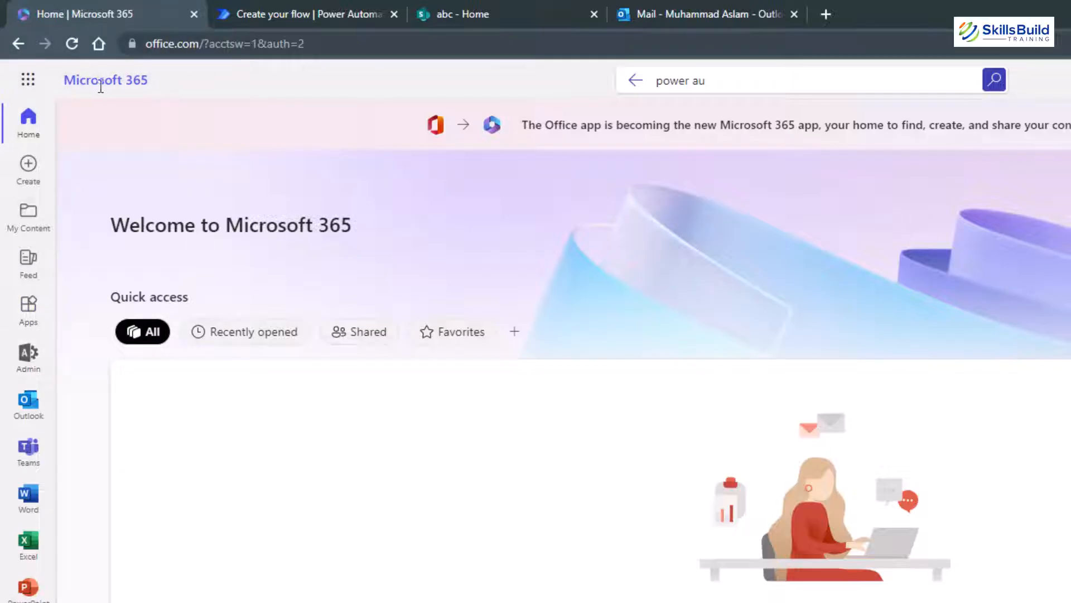
left_click(25, 355)
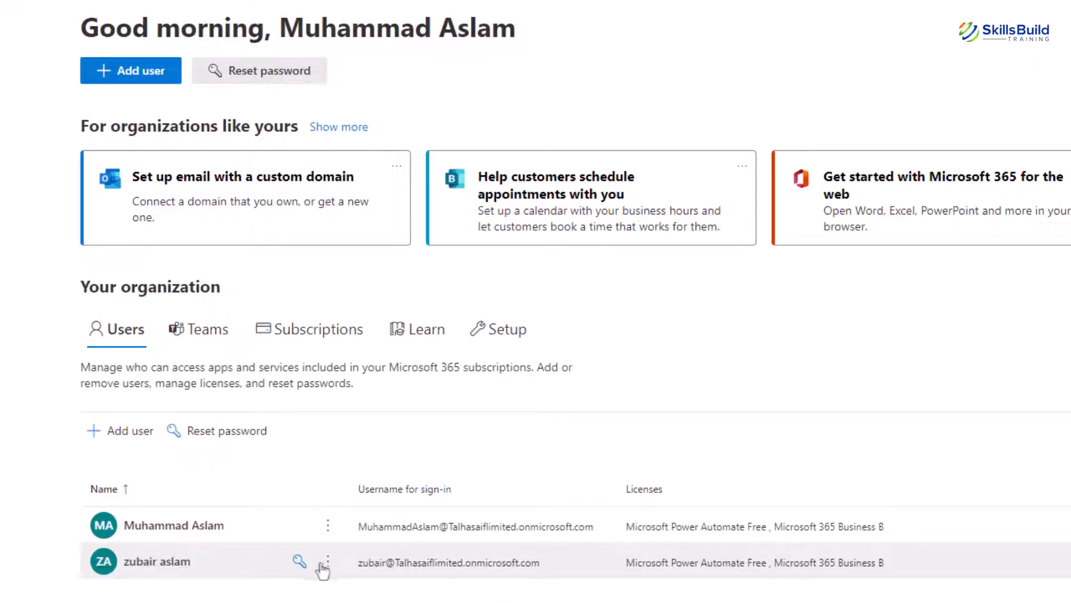
left_click(165, 567)
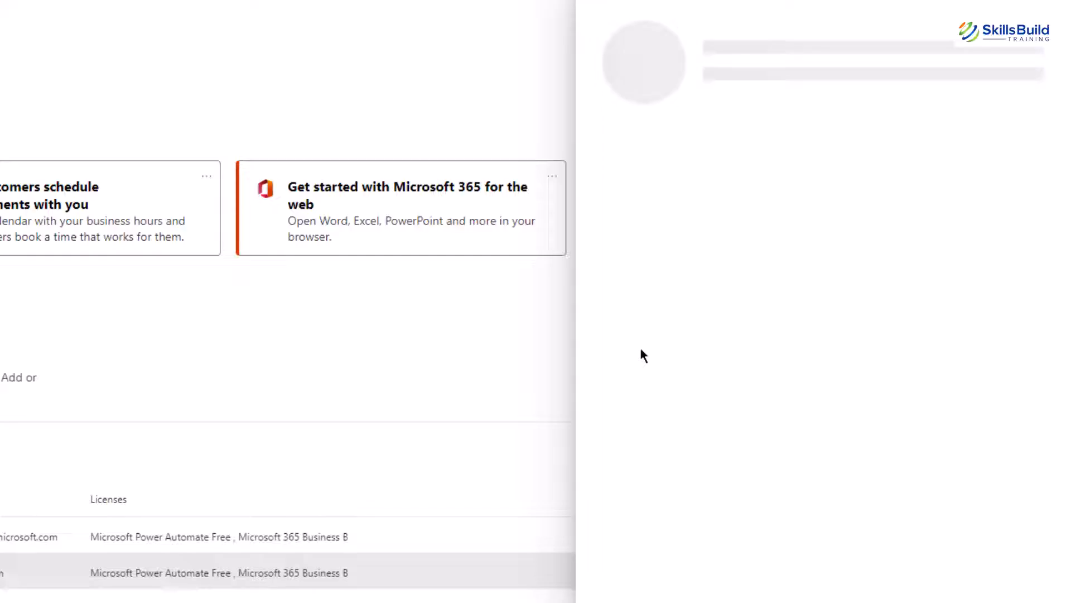
left_click(351, 13)
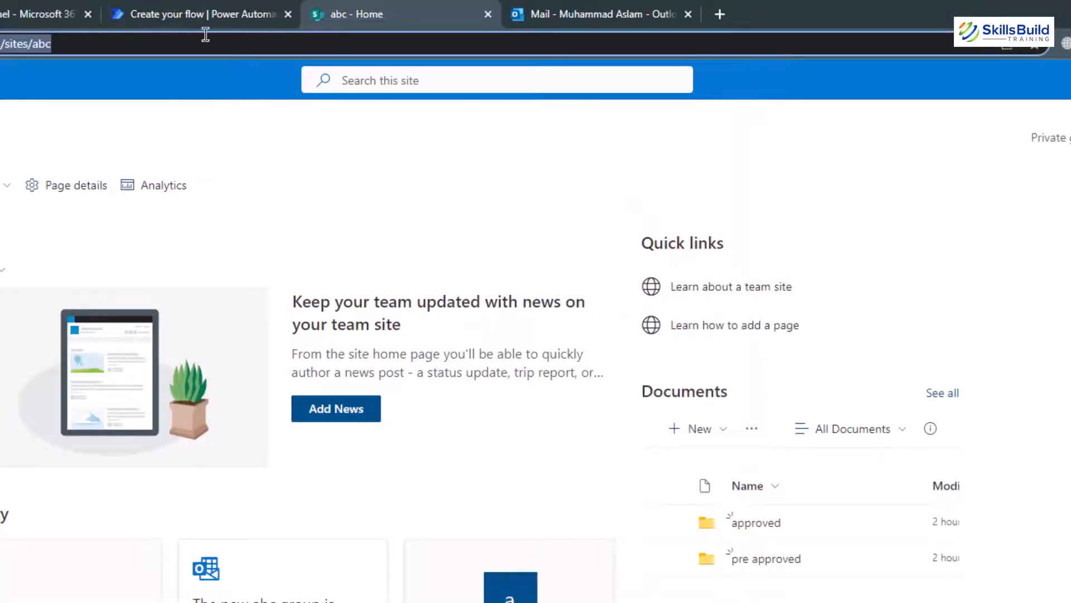
left_click(201, 13)
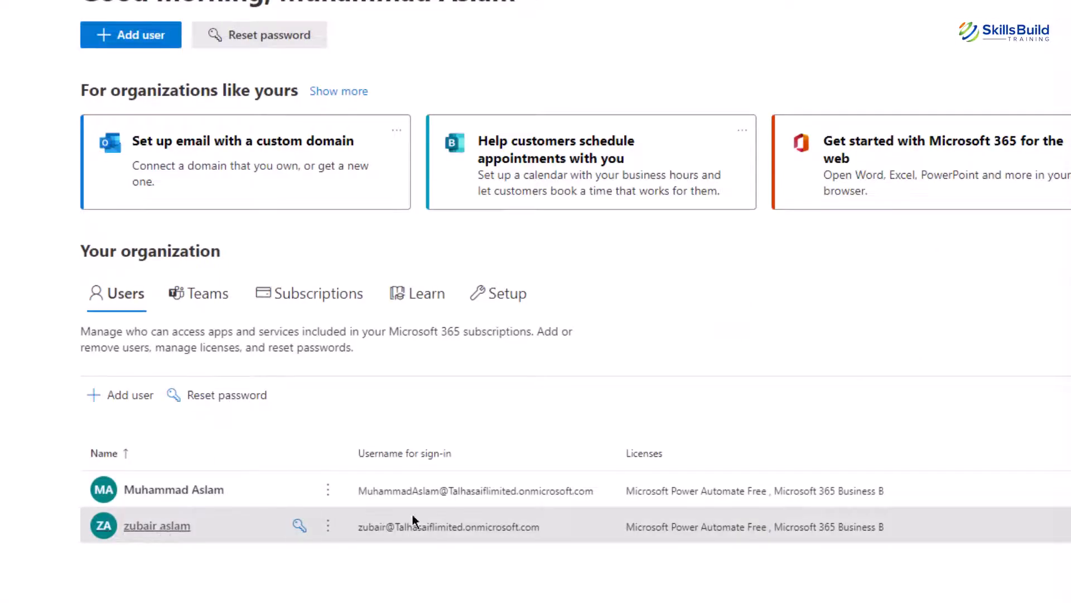
left_click(413, 515)
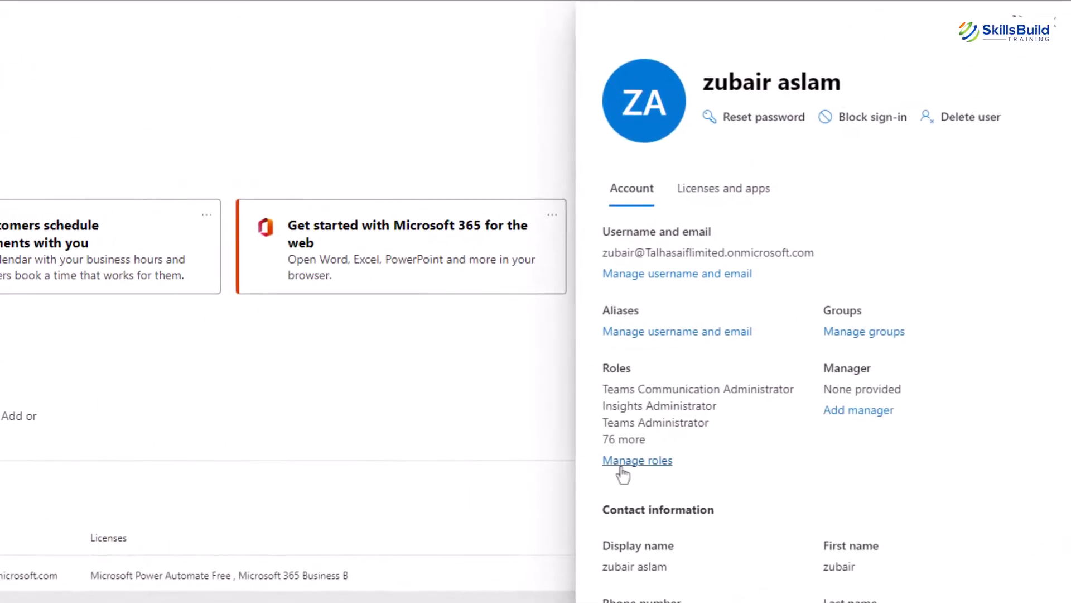
left_click(621, 468)
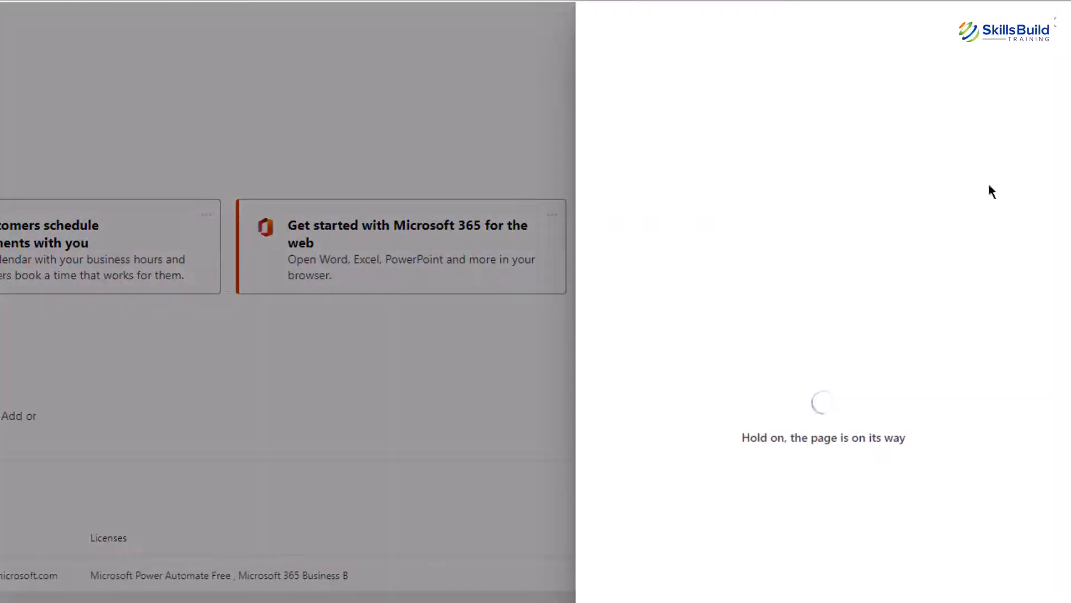
left_click(1037, 12)
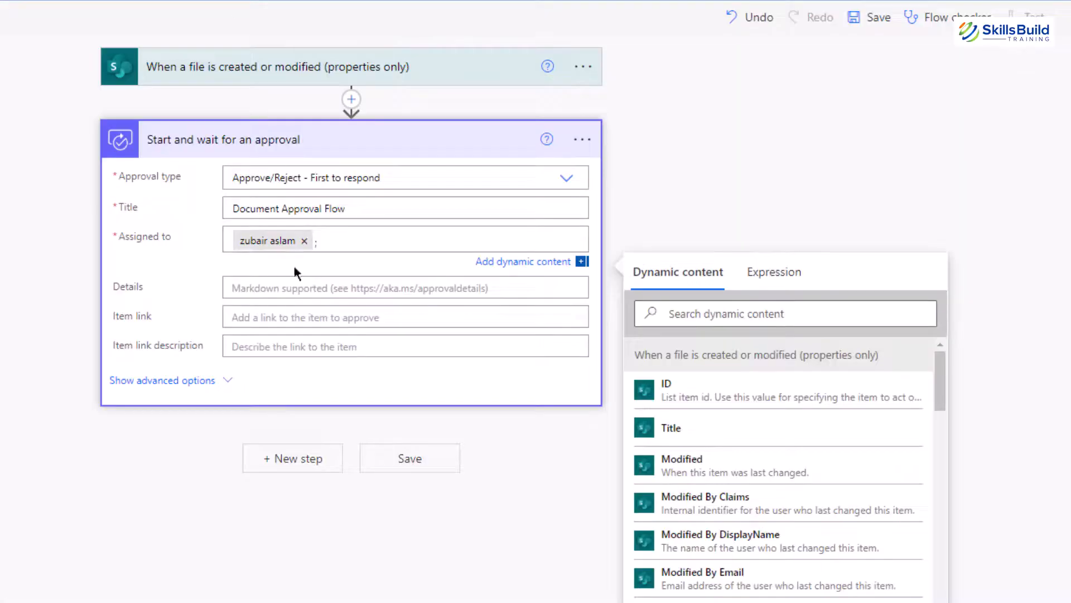
Set the approval's Item link to the trigger's "Link to item" dynamic content, glance at the abc SharePoint site and return to the flow
left_click(269, 316)
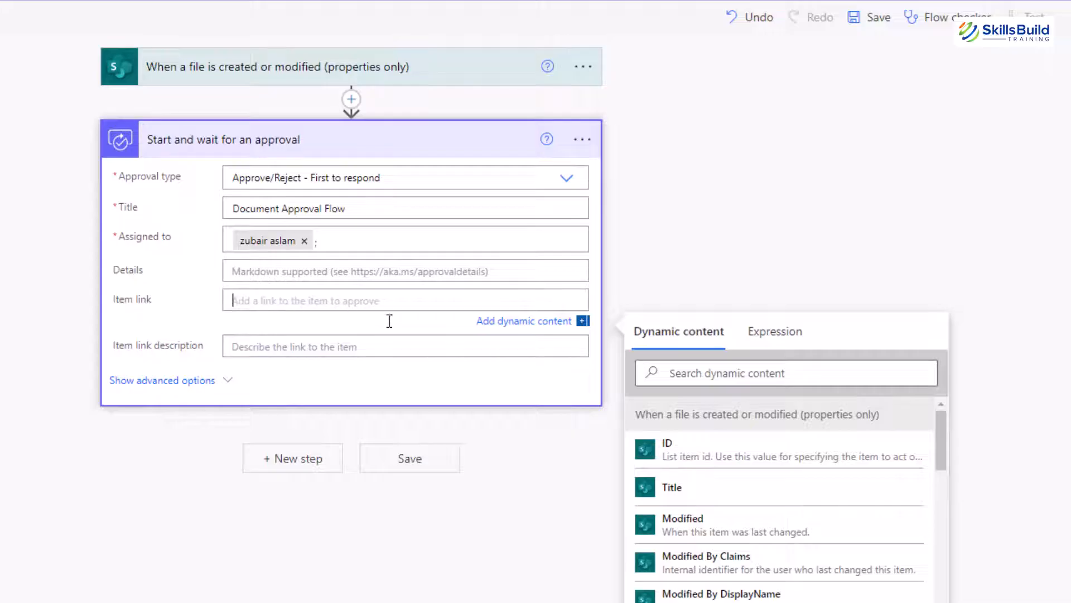
left_click(738, 372)
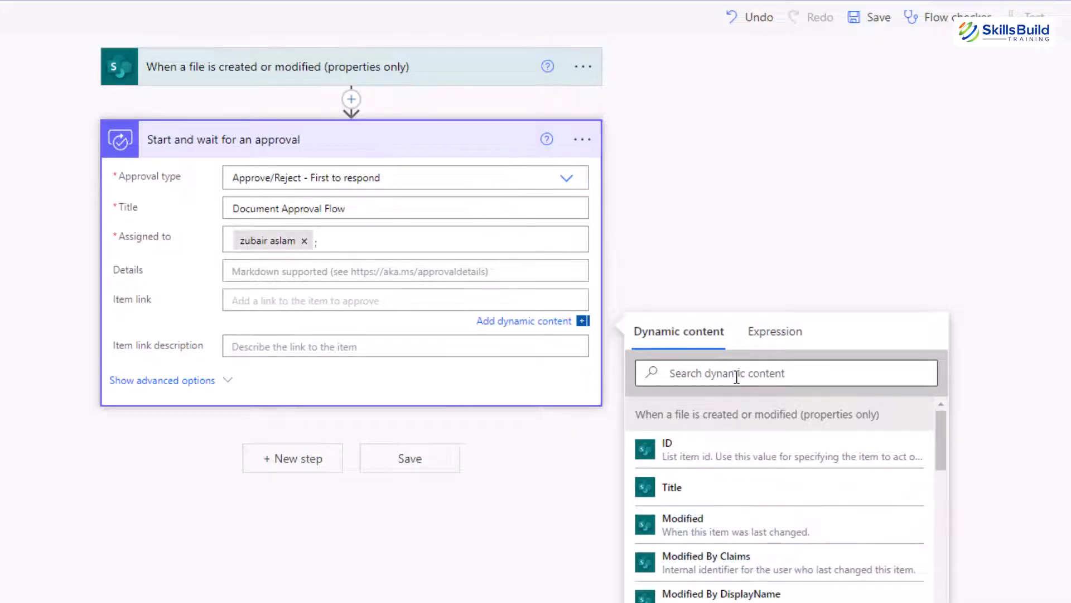
type("link")
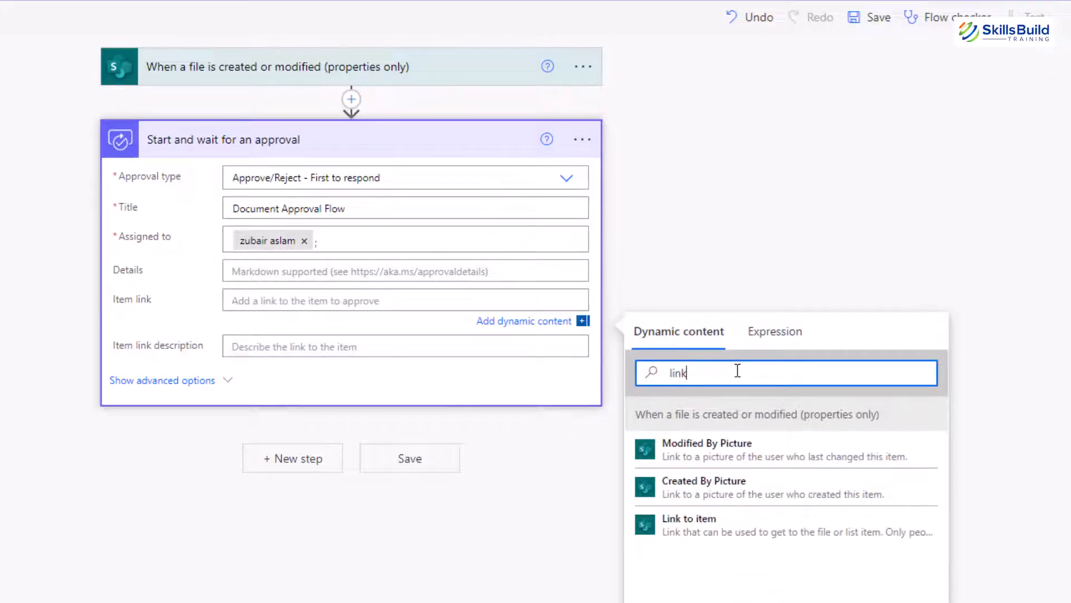
left_click(710, 537)
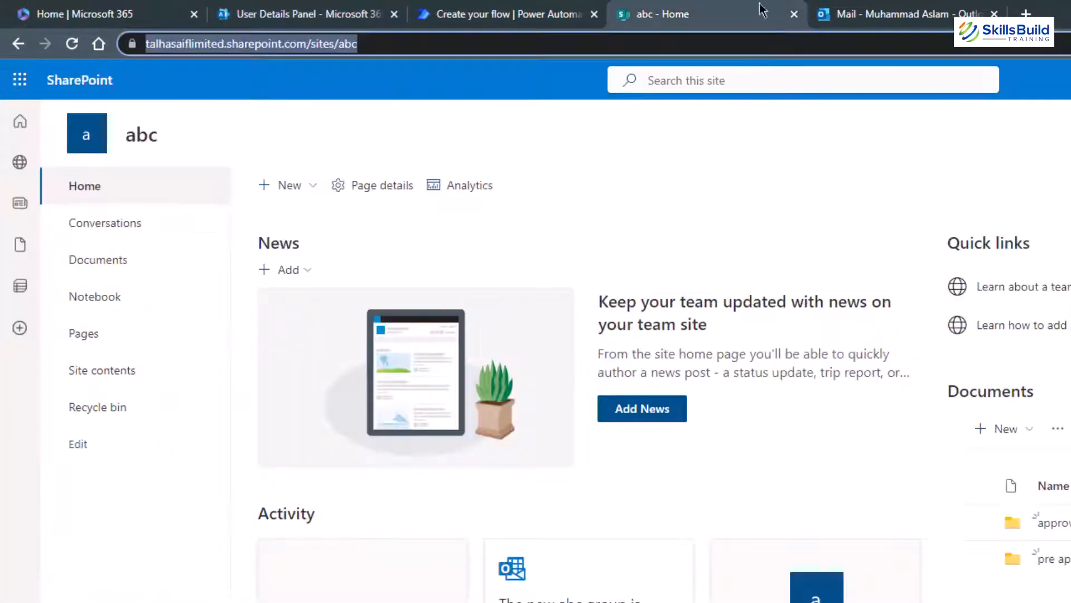
left_click(491, 12)
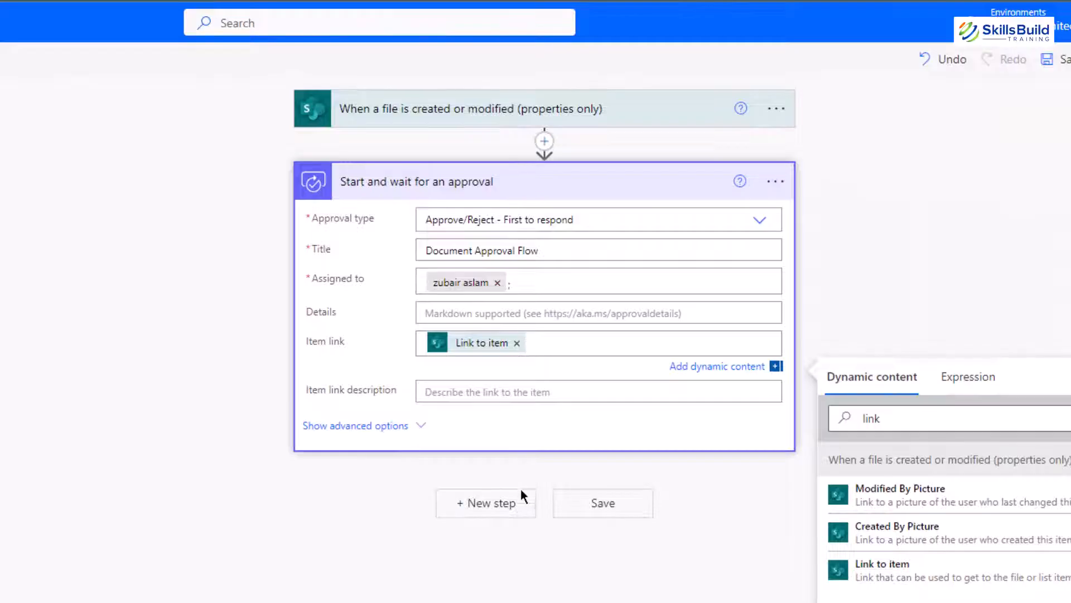
Add a Condition after the approval that checks whether the approval's Outcome is equal to "Approve"
left_click(490, 512)
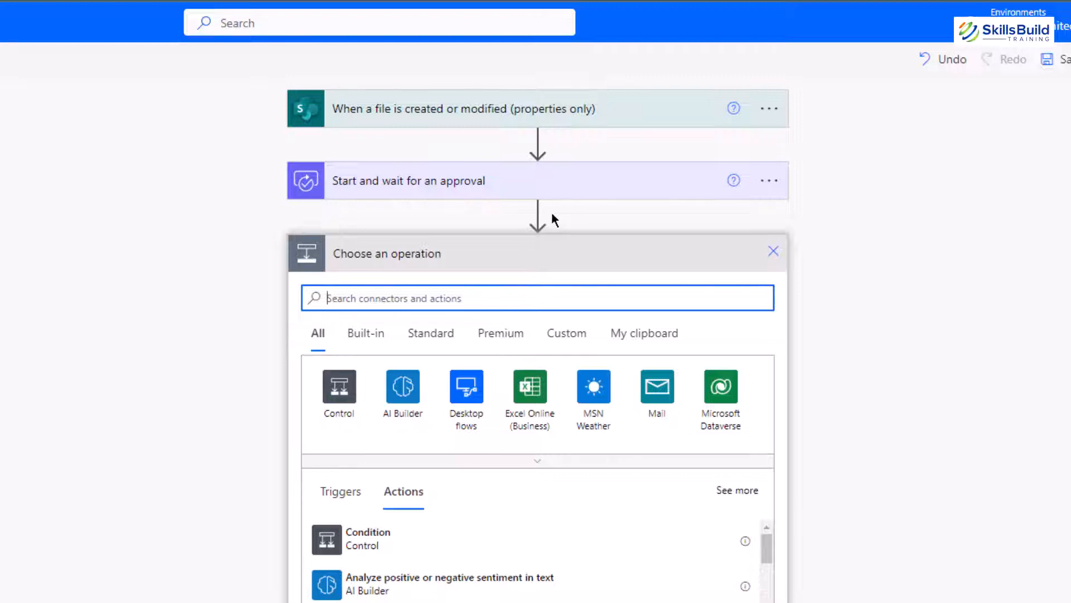
left_click(368, 539)
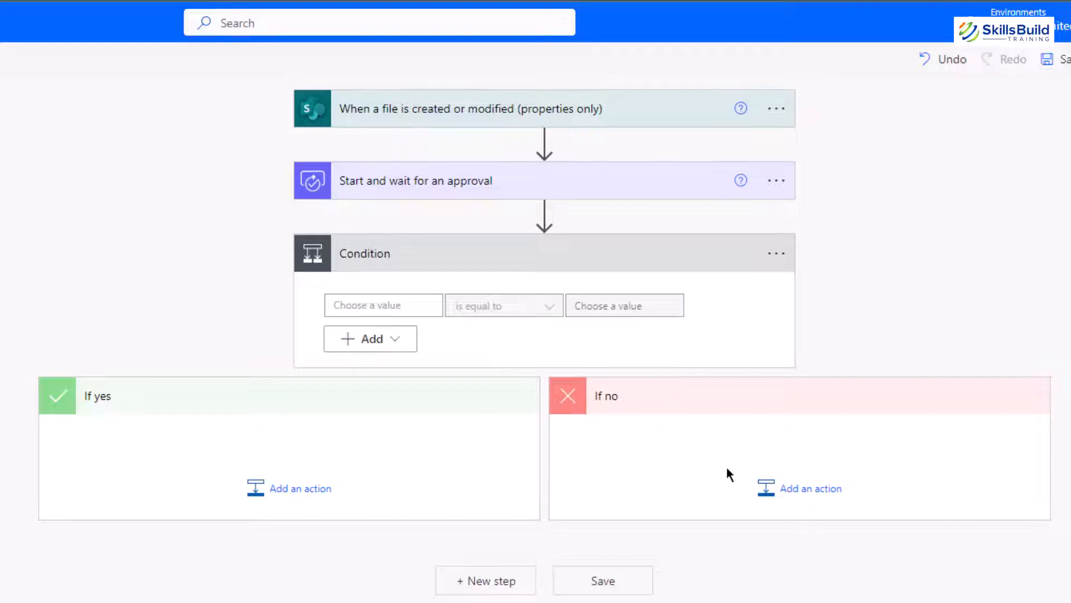
left_click(392, 305)
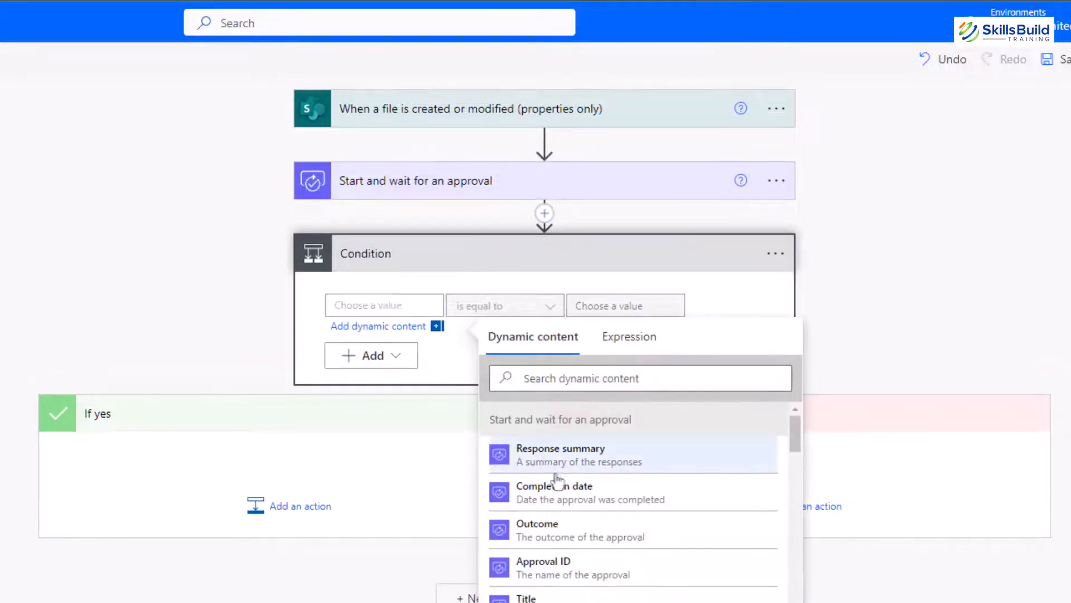
left_click(553, 534)
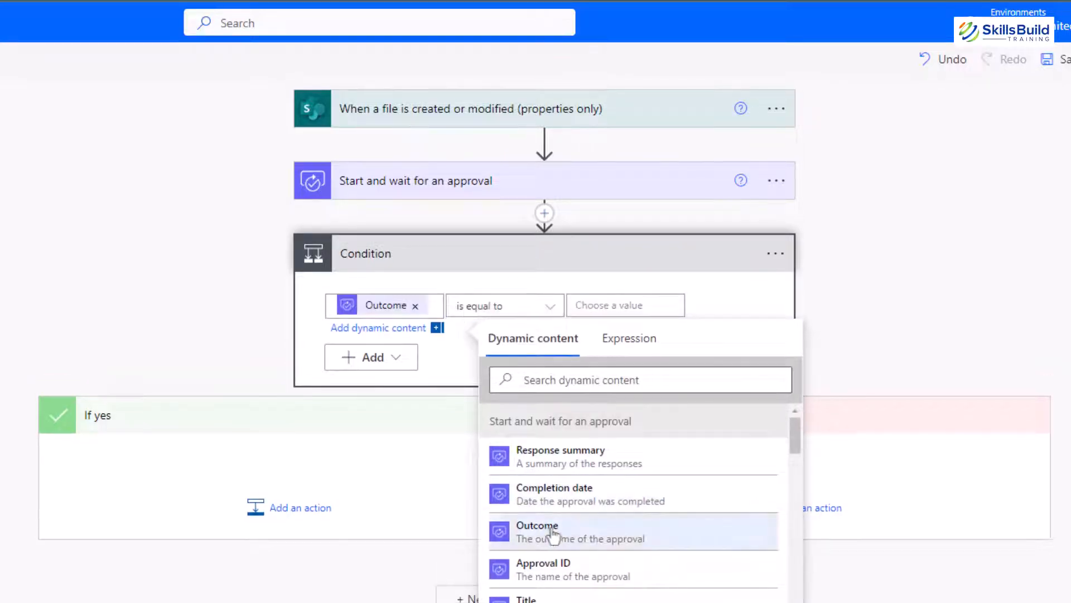
left_click(272, 324)
left_click(621, 302)
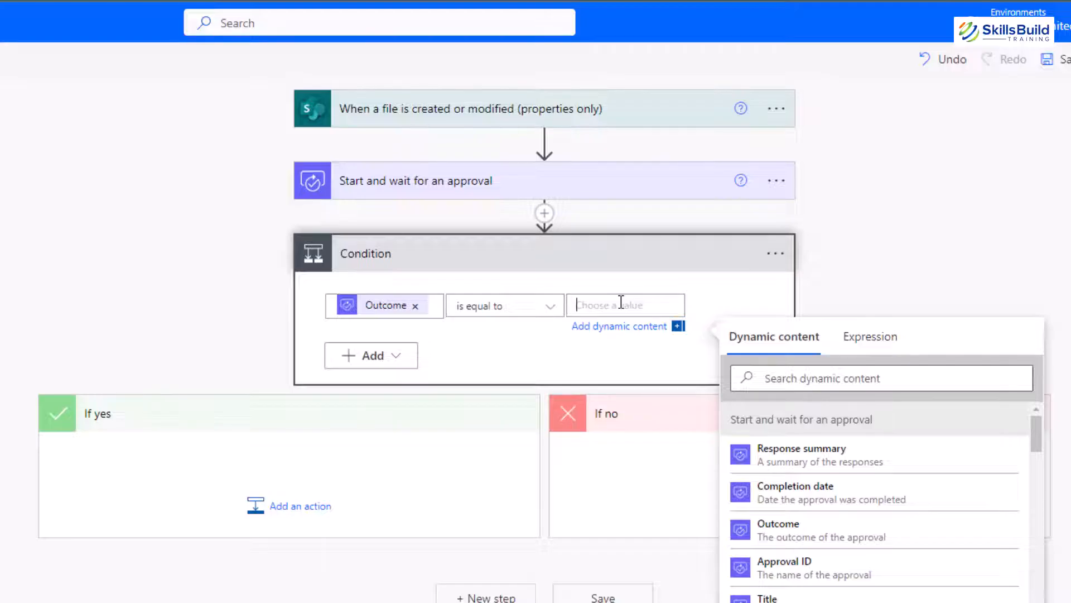
type("Approve")
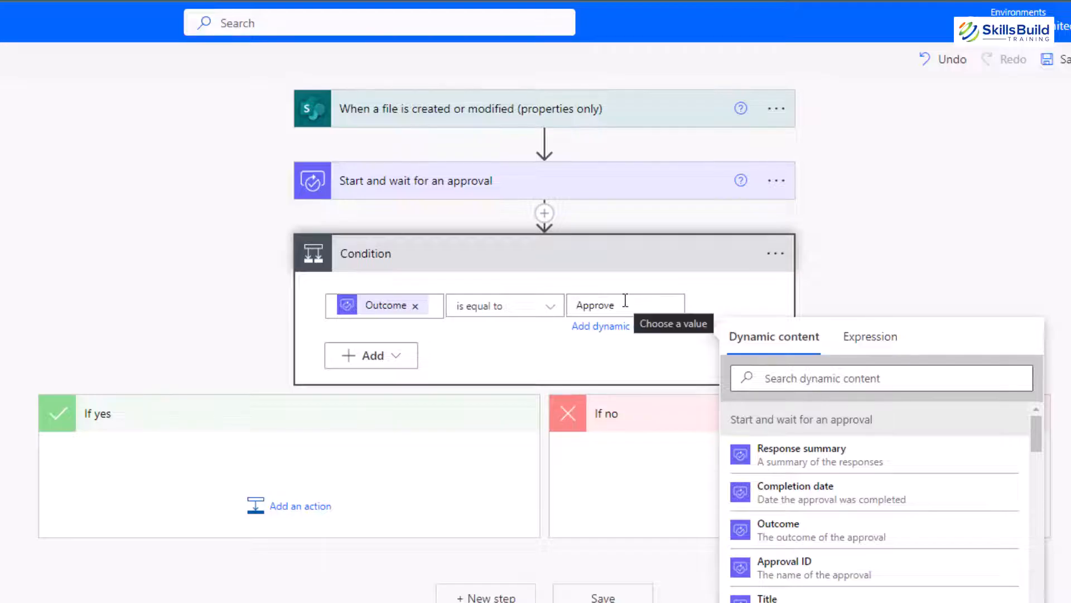
left_click(206, 333)
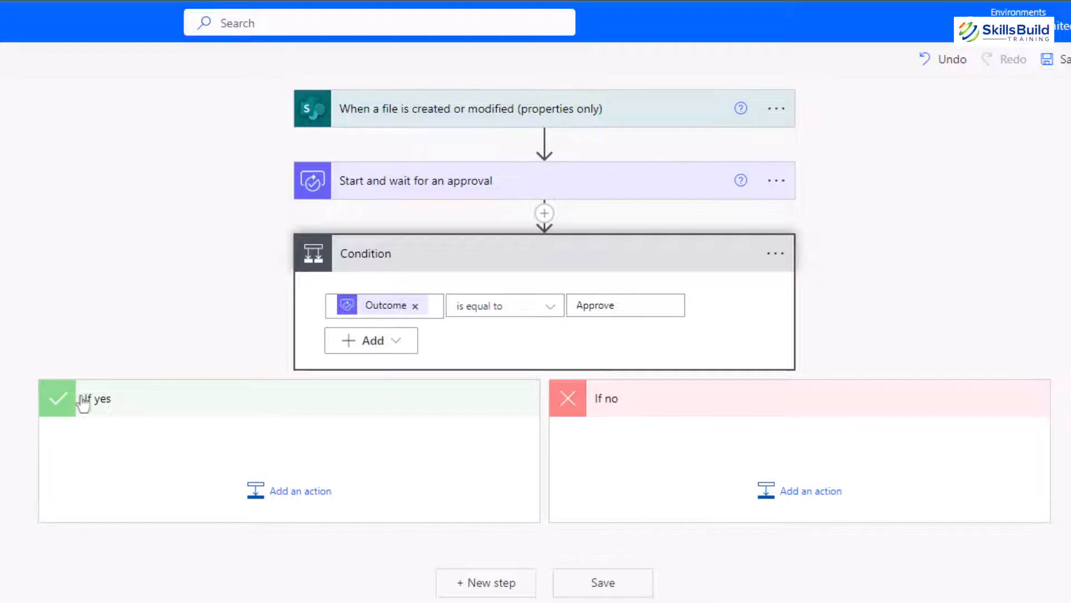
Add the Office 365 Outlook action "Send an email (V2)" to the condition's If yes branch
left_click(304, 493)
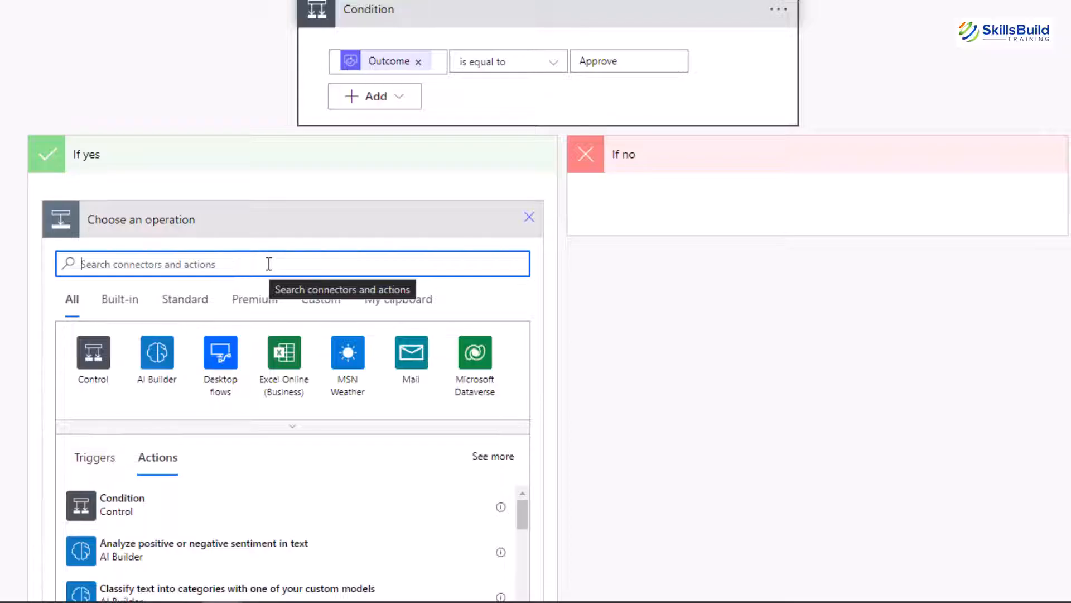
type("outlook")
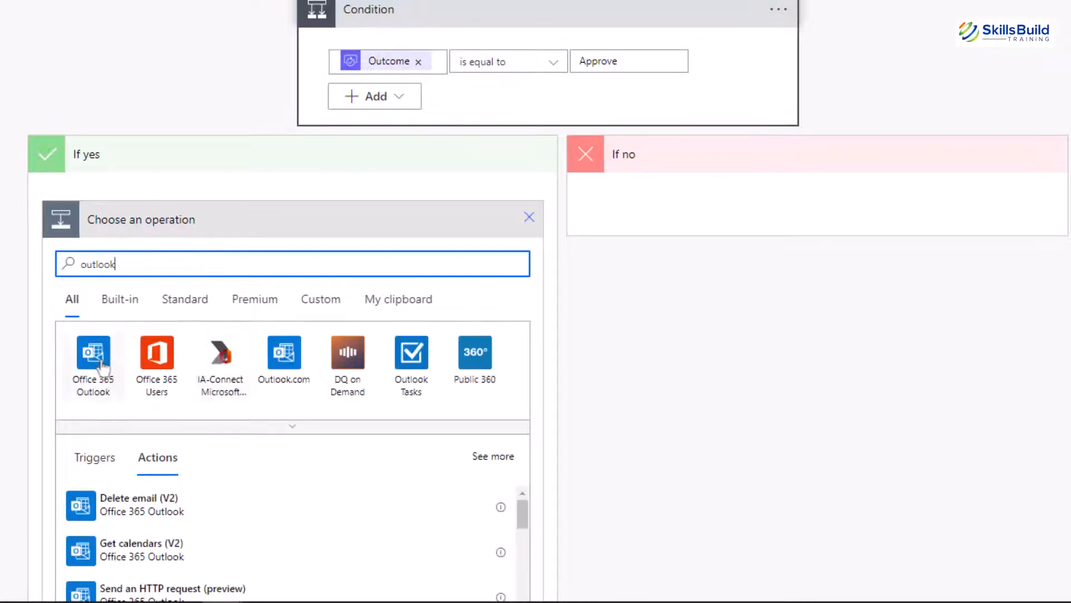
left_click(94, 357)
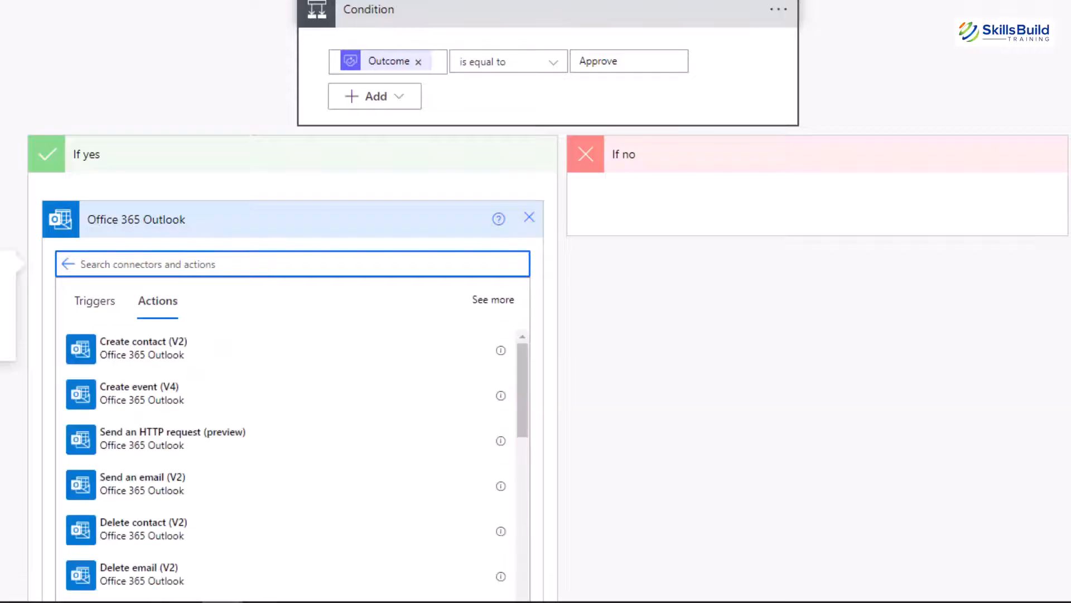
scroll(91, 360, "down", 4)
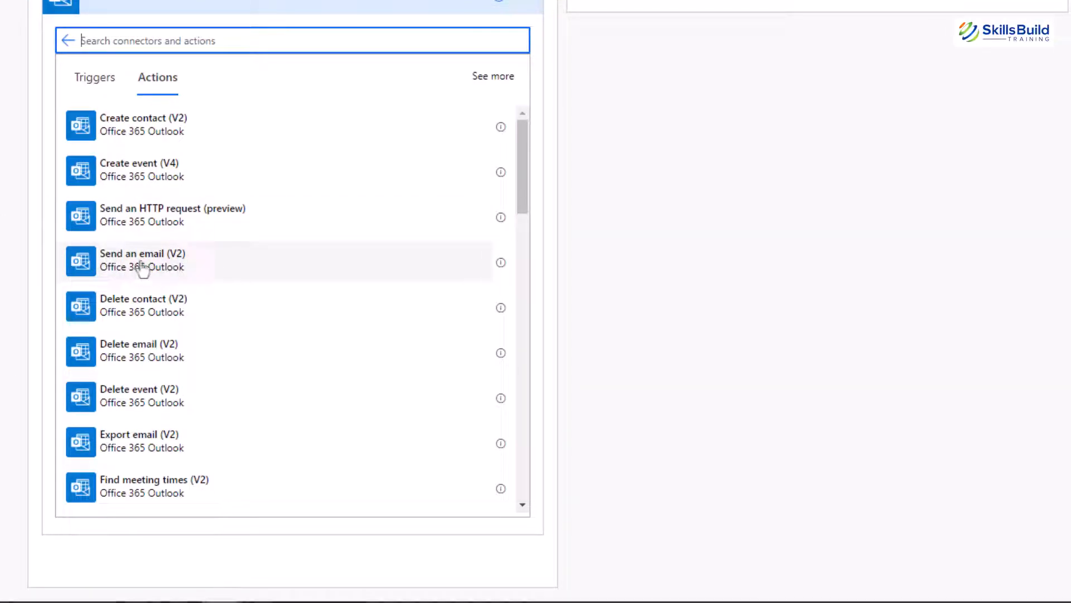
left_click(143, 273)
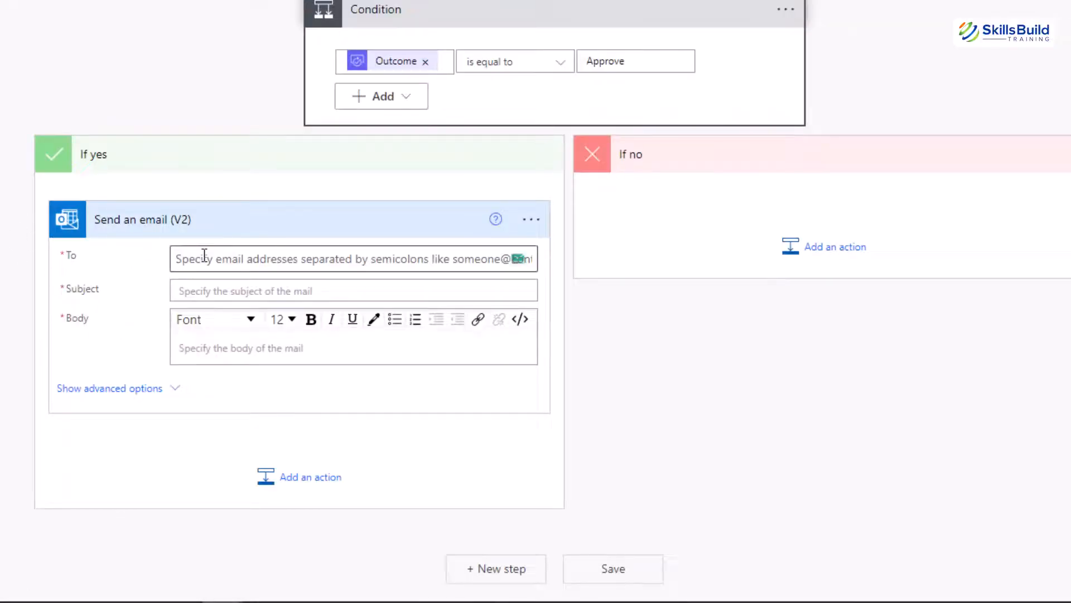
Copy the If yes branch's email action and add the copy to the If no branch
left_click(530, 225)
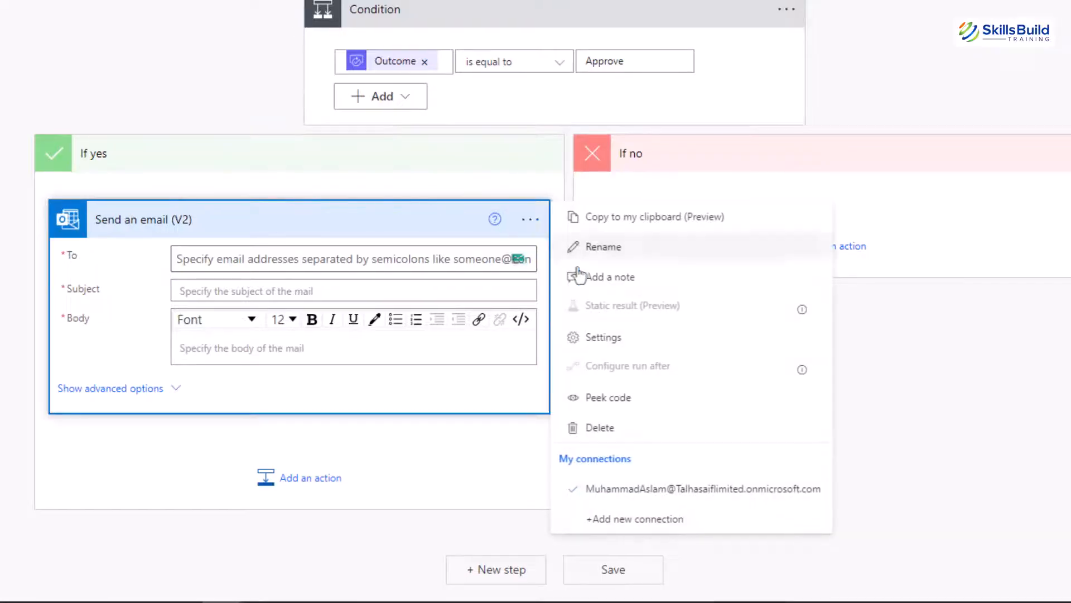
left_click(635, 225)
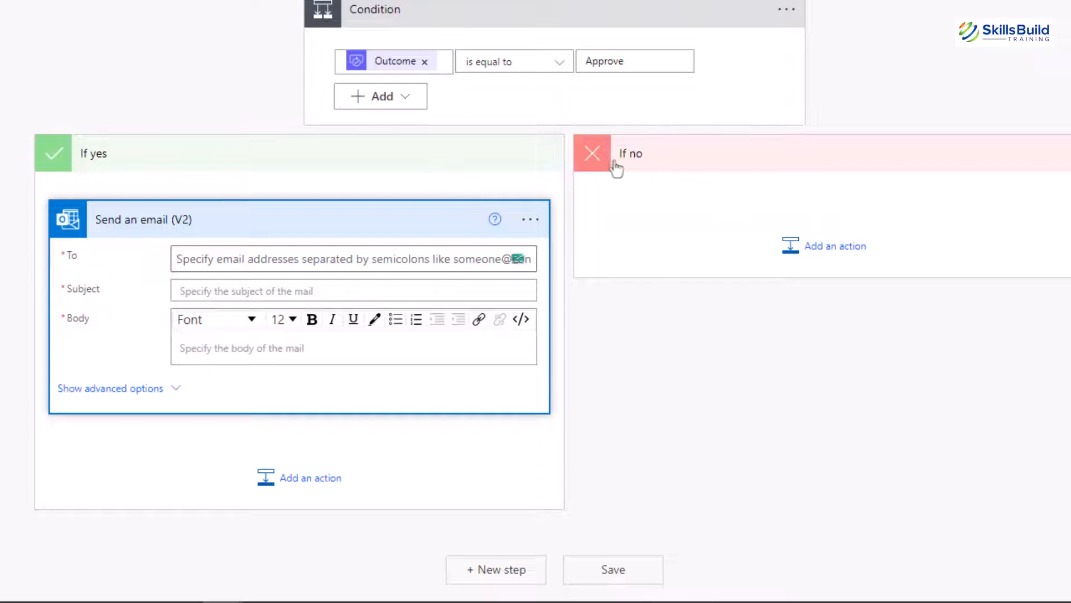
left_click(837, 255)
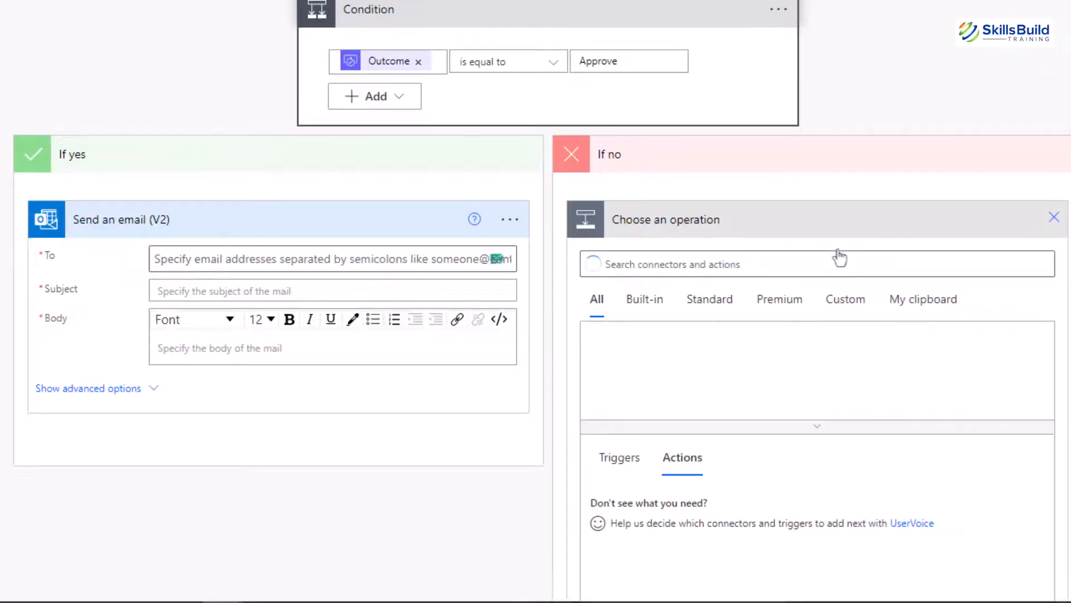
left_click(943, 299)
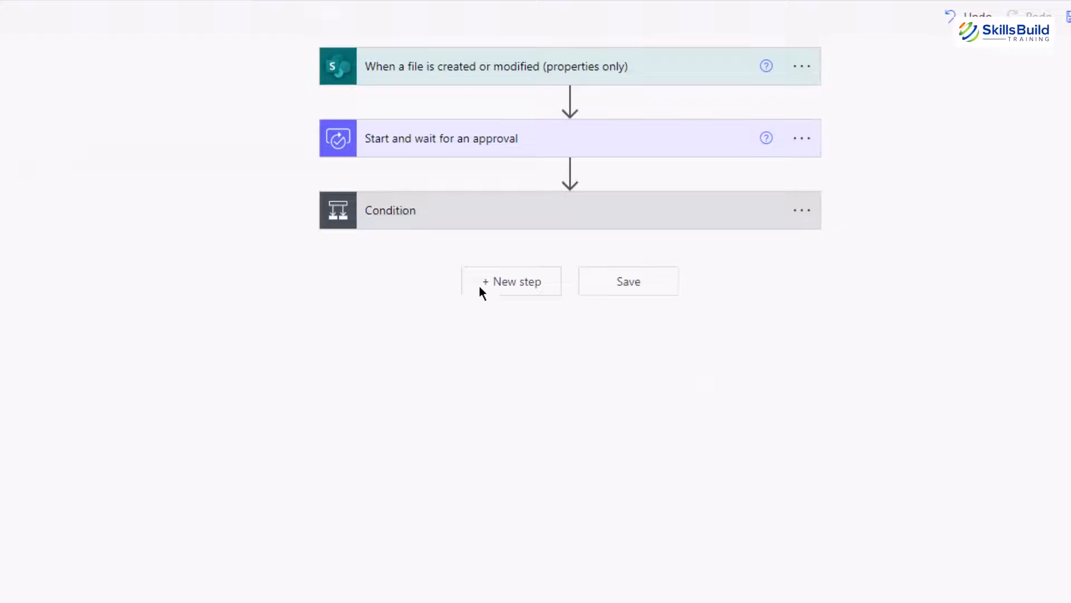
Expand the condition and address the If yes branch's email to the trigger's Modified By Email dynamic content
left_click(538, 215)
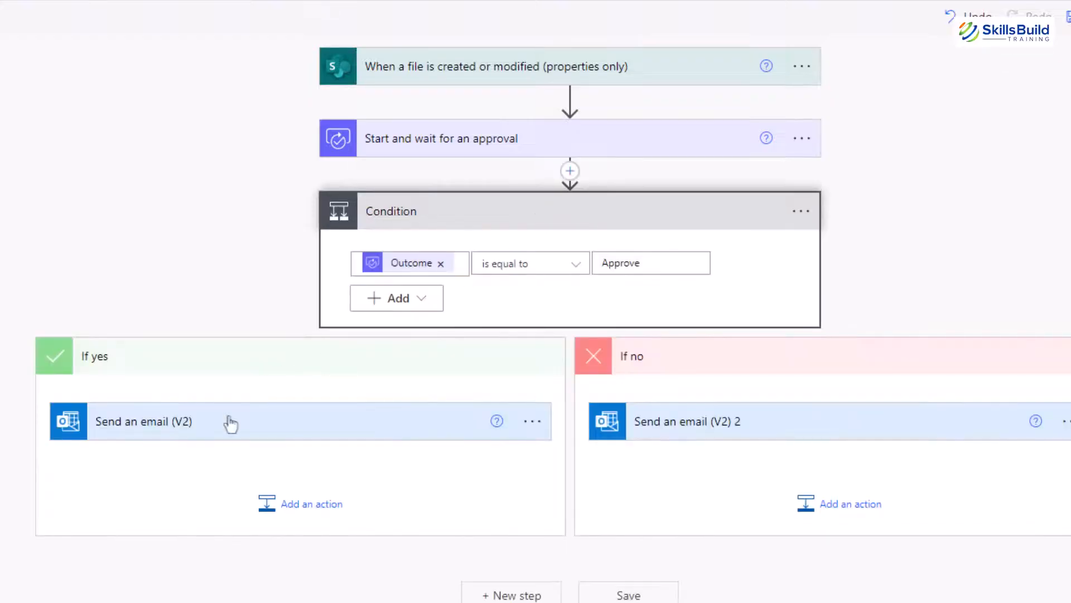
left_click(230, 424)
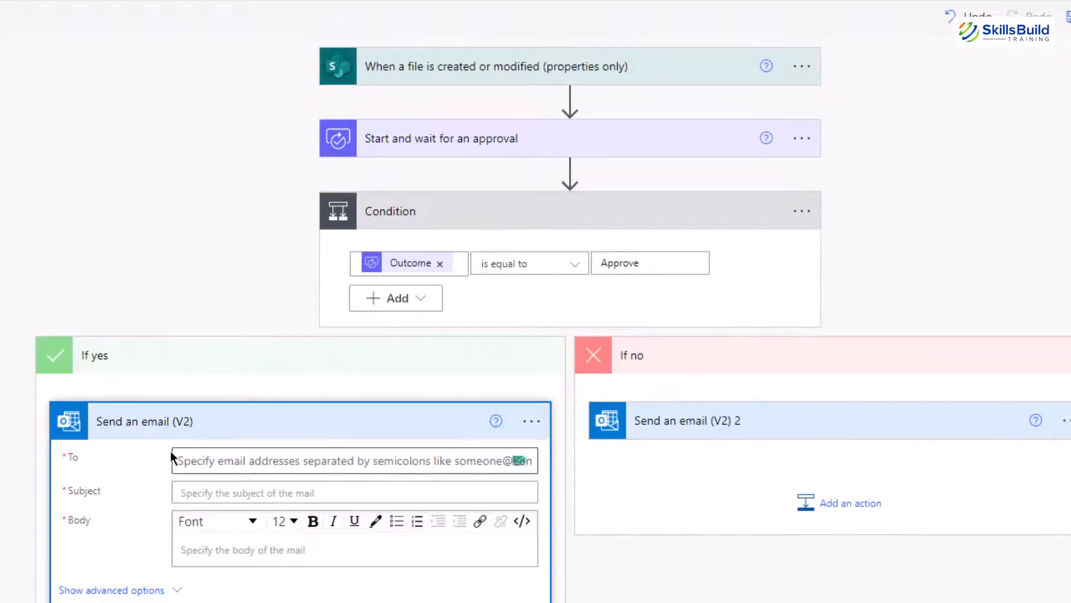
left_click(233, 459)
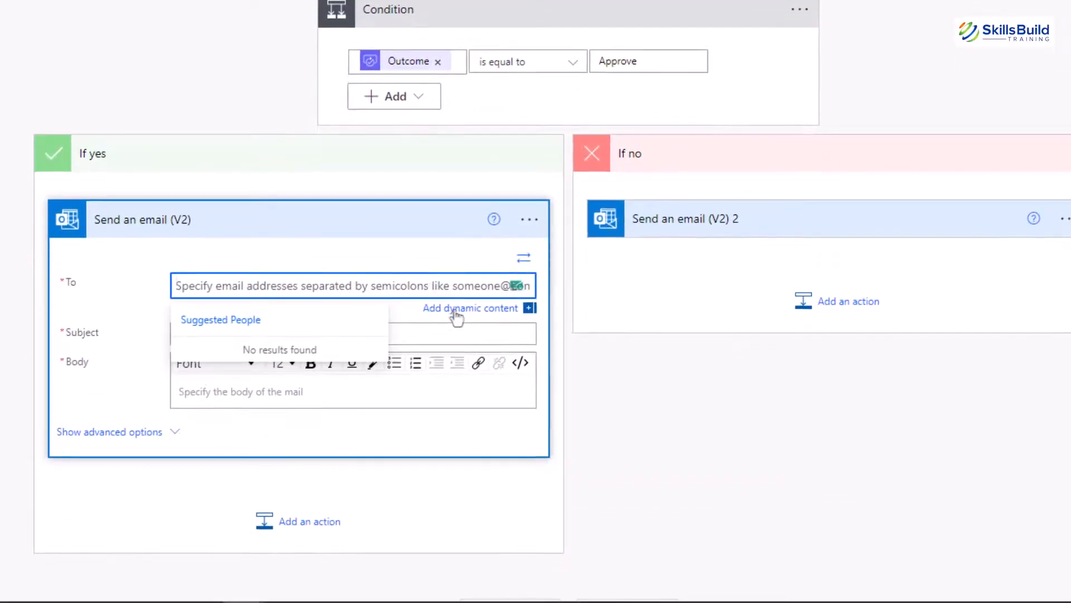
left_click(454, 307)
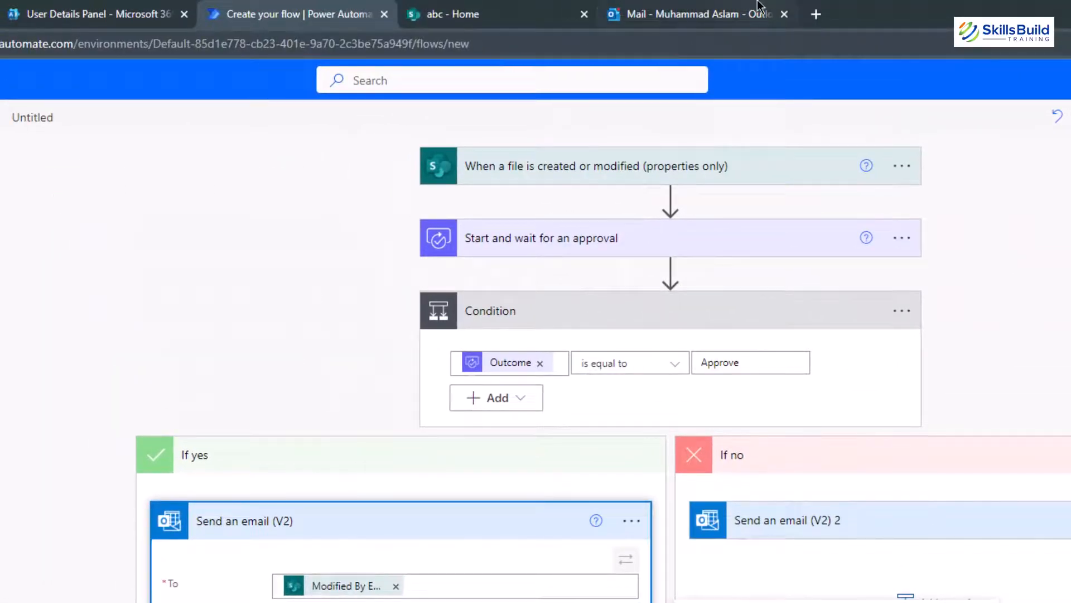
Switch to the Outlook mailbox and the abc SharePoint site, look over the inbox, and return to the flow in Power Automate
left_click(718, 10)
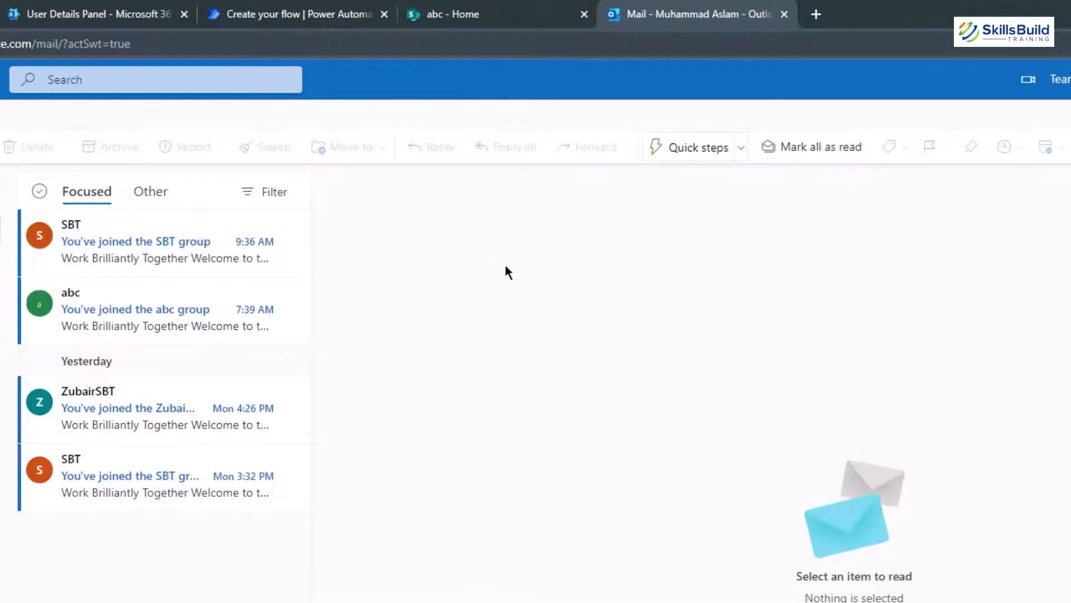
left_click(493, 22)
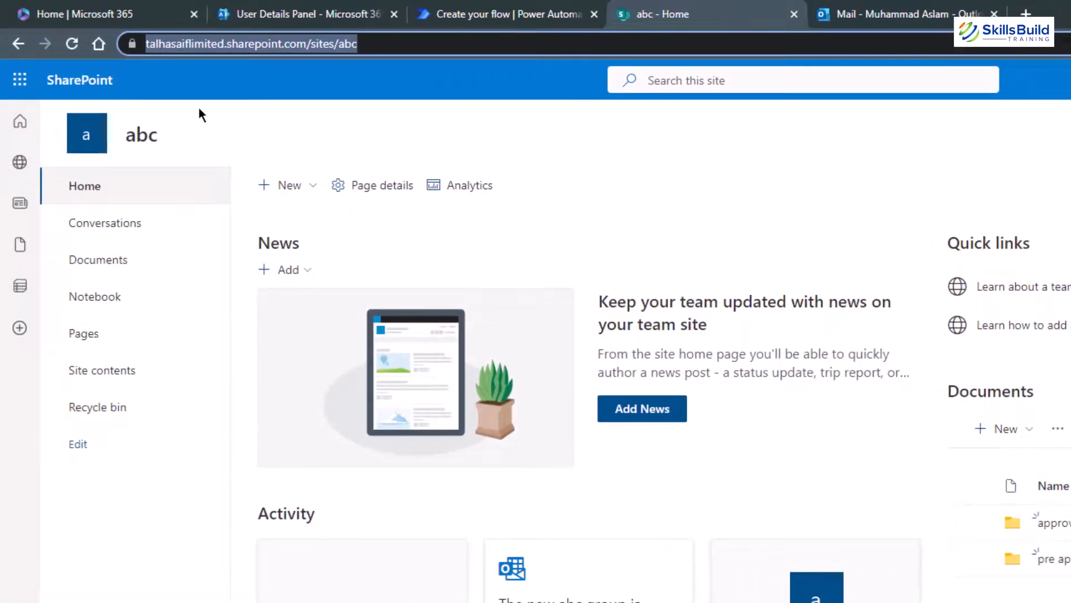
left_click(943, 14)
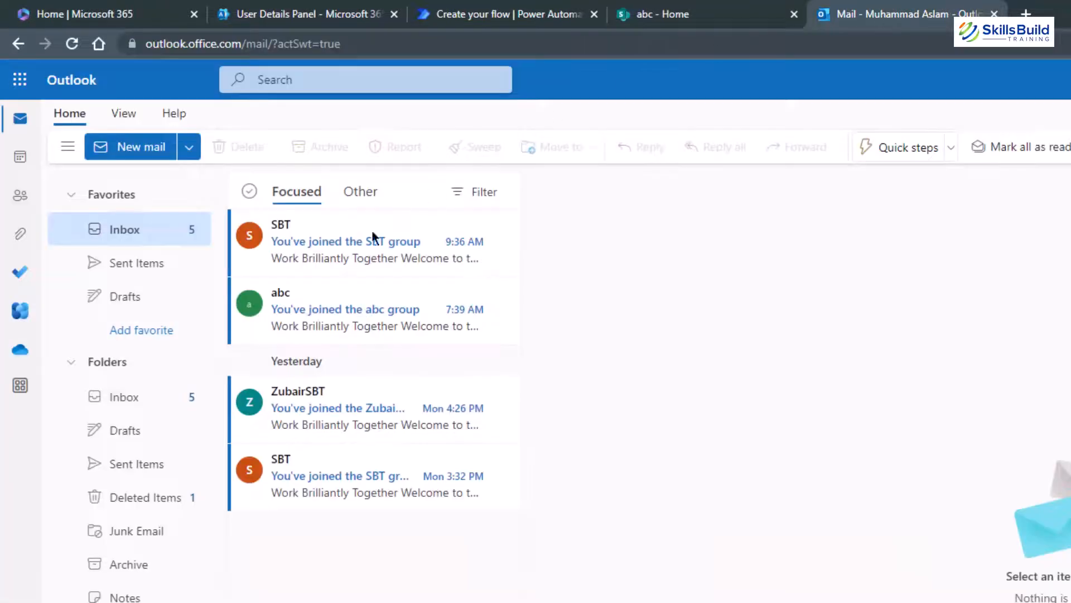
mouse_move(293, 247)
left_click(484, 7)
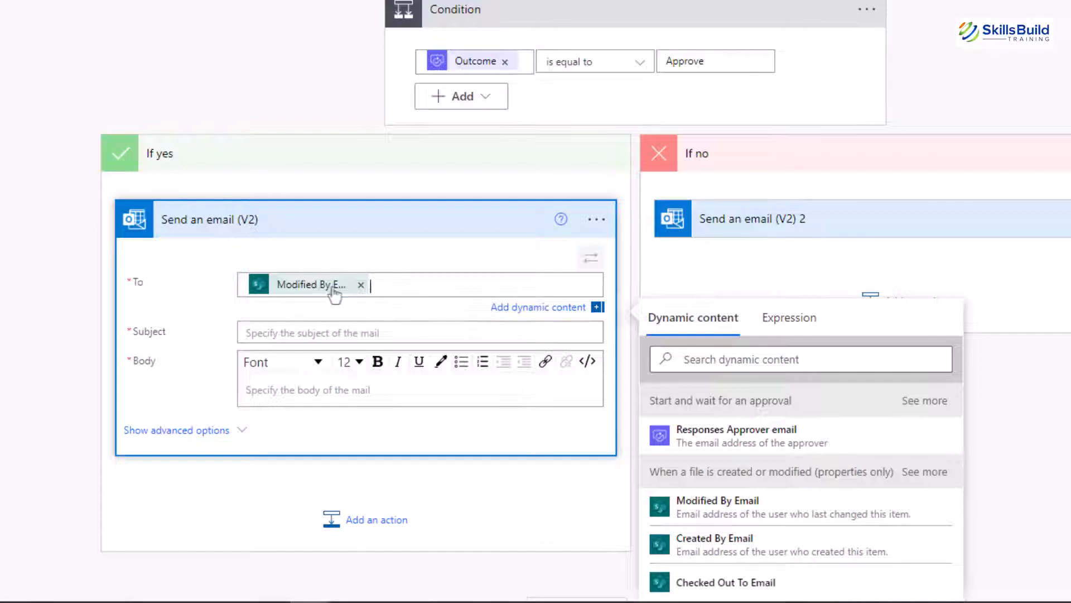
Set the subject of the If yes branch's email to "Document Approved"
left_click(324, 333)
type("Do")
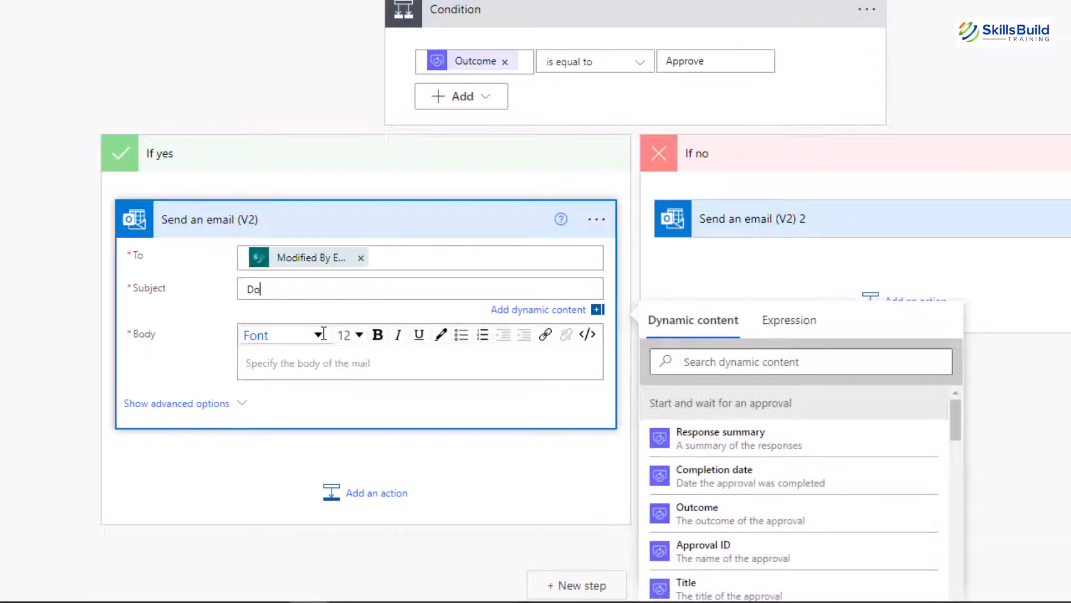
type("cument Approved")
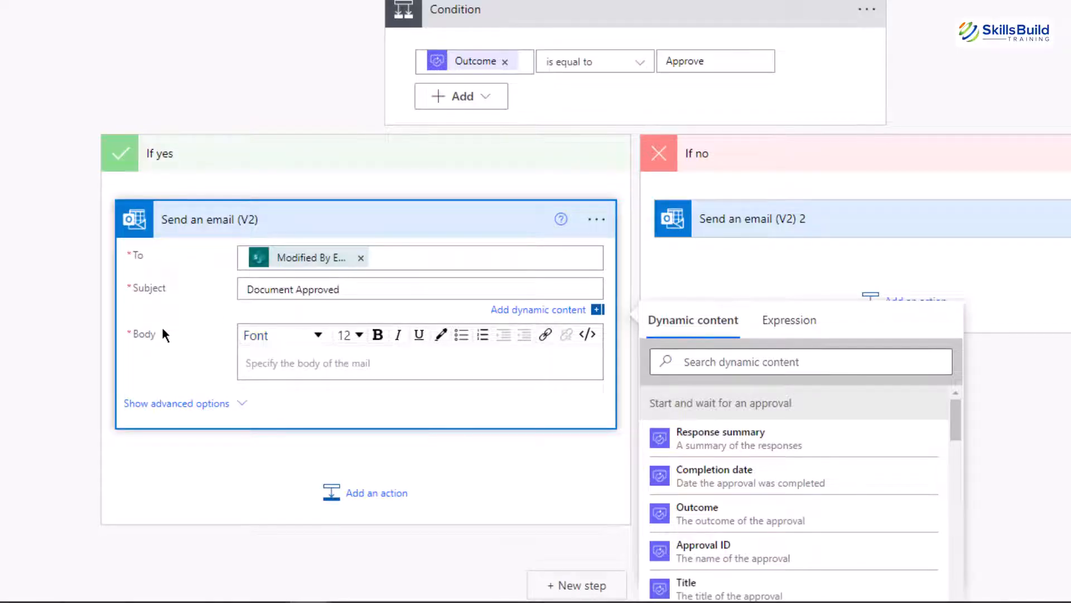
Find dynamic content matching "name" and insert the trigger's file Name into the body of the If yes branch's email
left_click(310, 361)
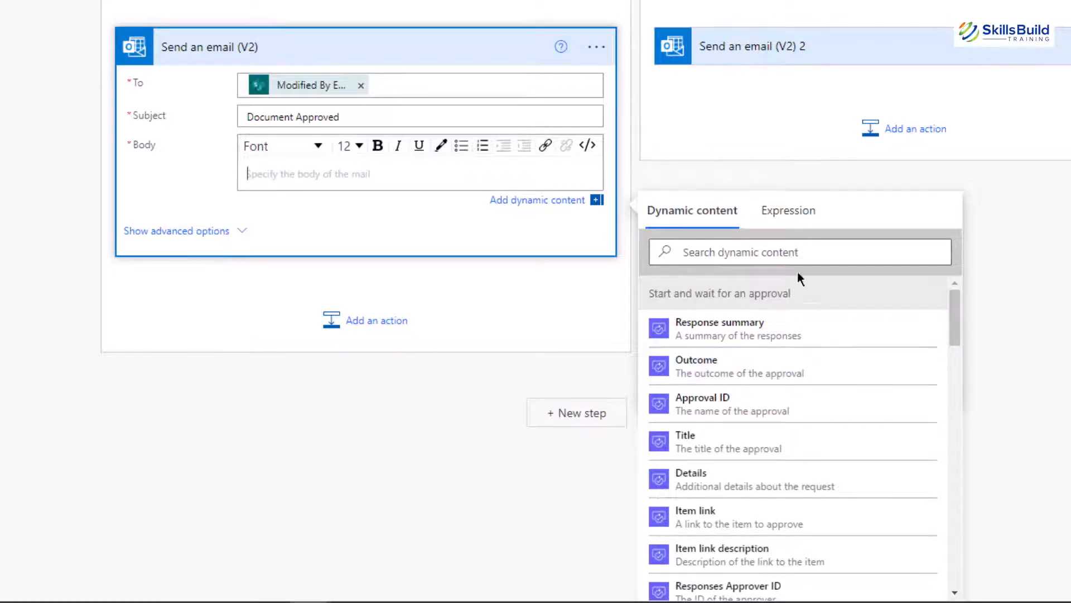
left_click(809, 248)
type("name")
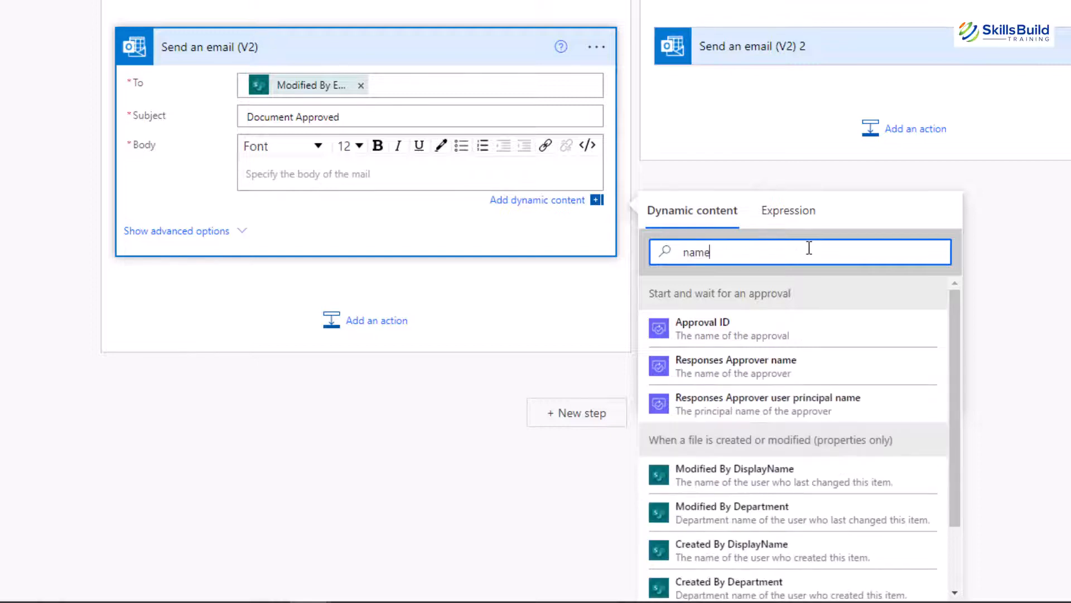
scroll(716, 357, "down", 2)
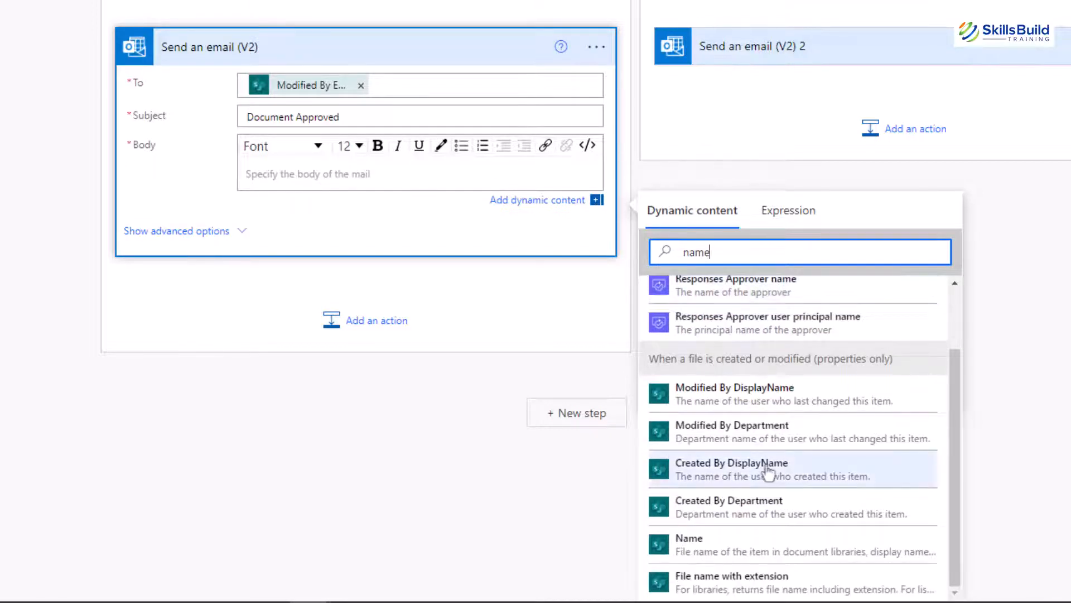
left_click(730, 549)
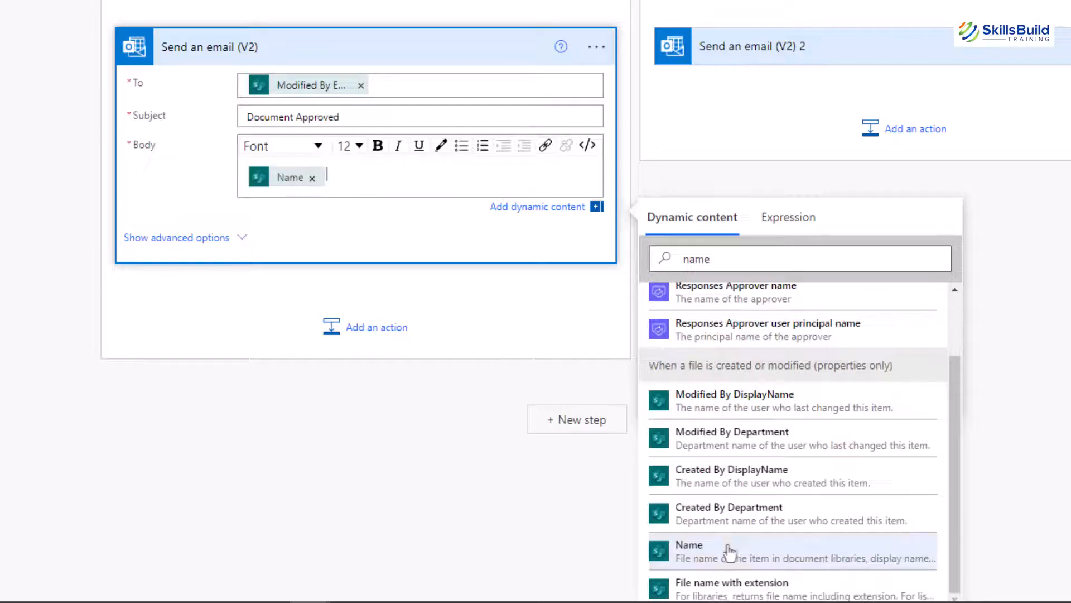
Insert the trigger's Link to item and the approval's Responses Approver name into the body of the If yes branch's email
left_click(768, 260)
key("ctrl+a")
type("link to")
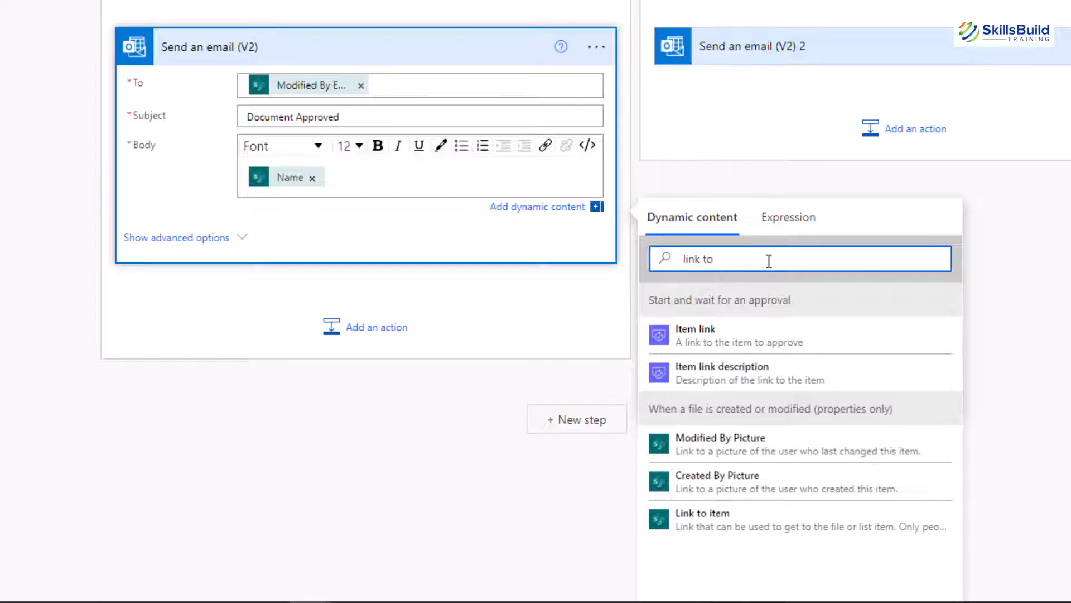
left_click(720, 522)
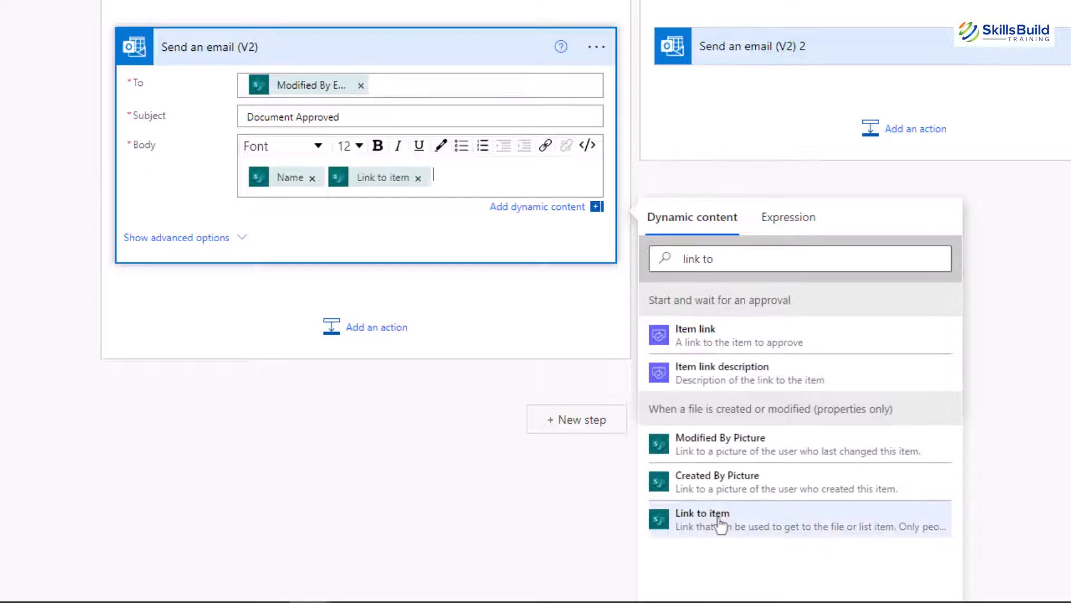
type("respo")
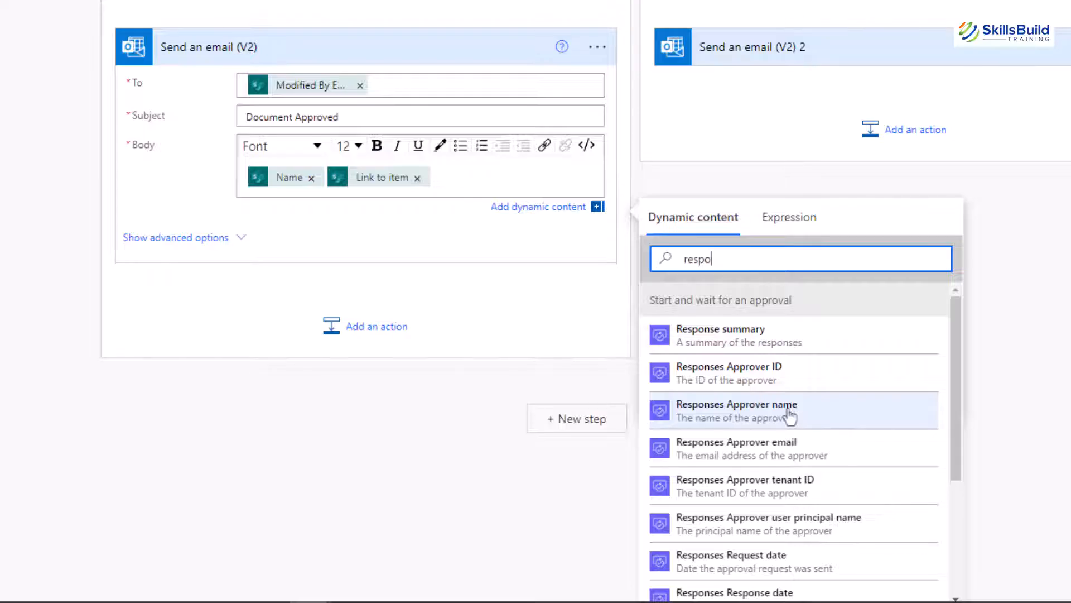
left_click(758, 417)
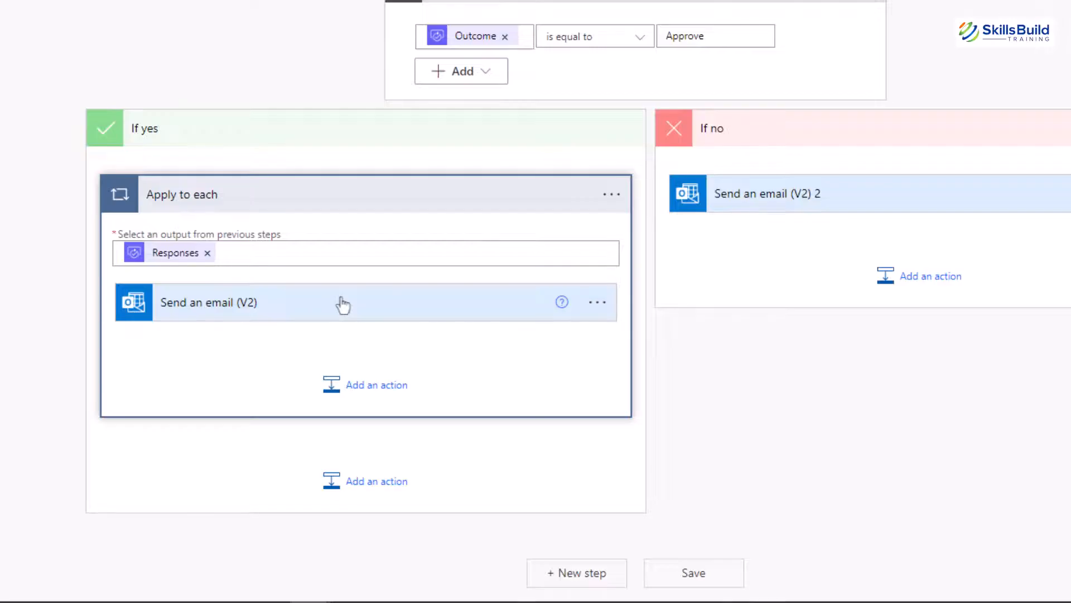
left_click(343, 304)
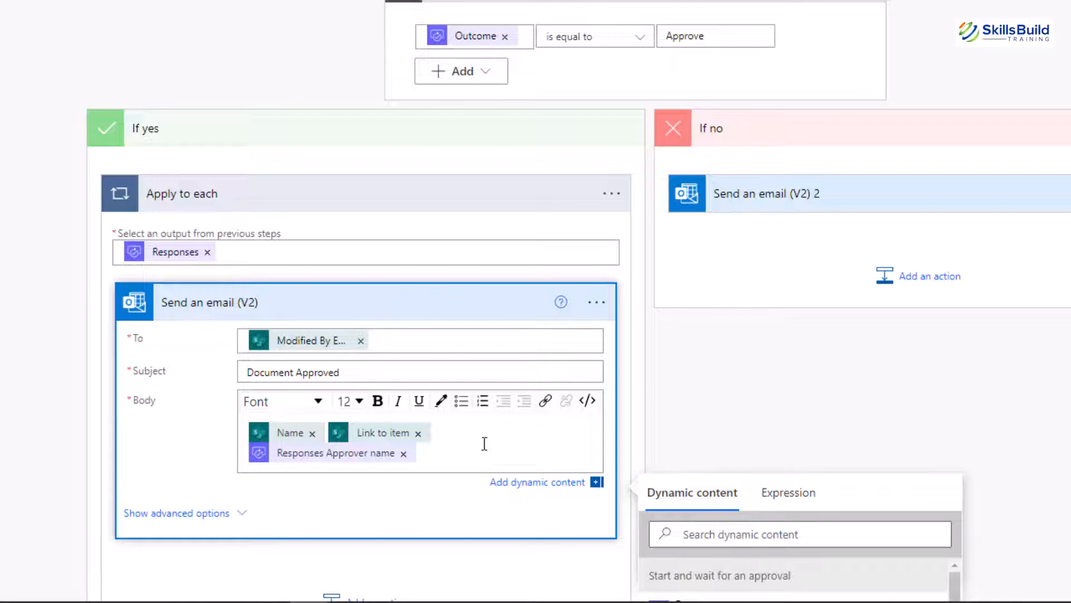
left_click(245, 90)
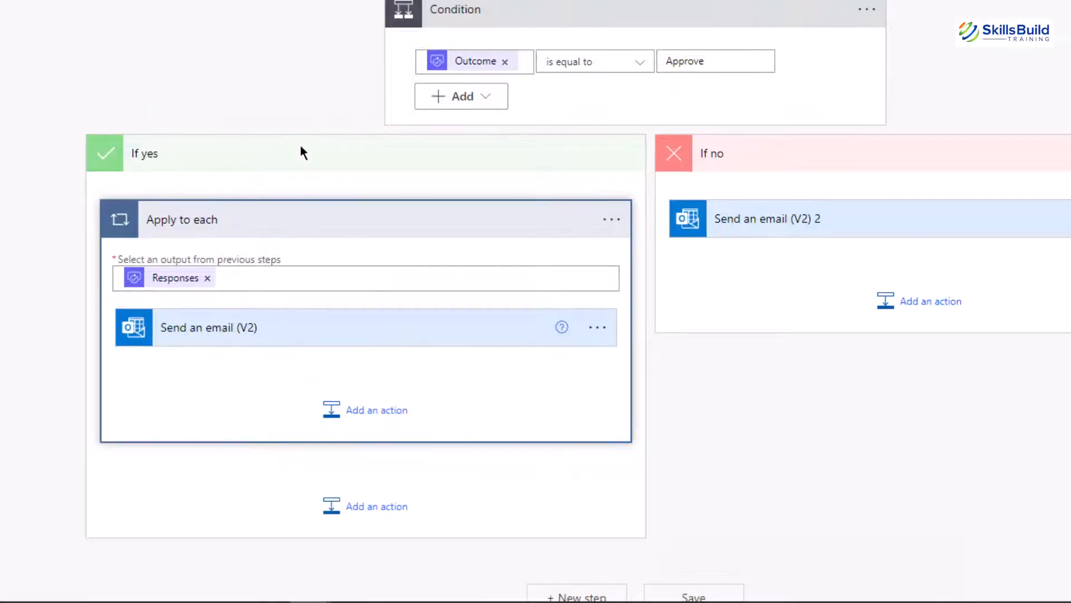
Add a SharePoint Move file action after the Apply to each loop in the If yes branch
left_click(366, 508)
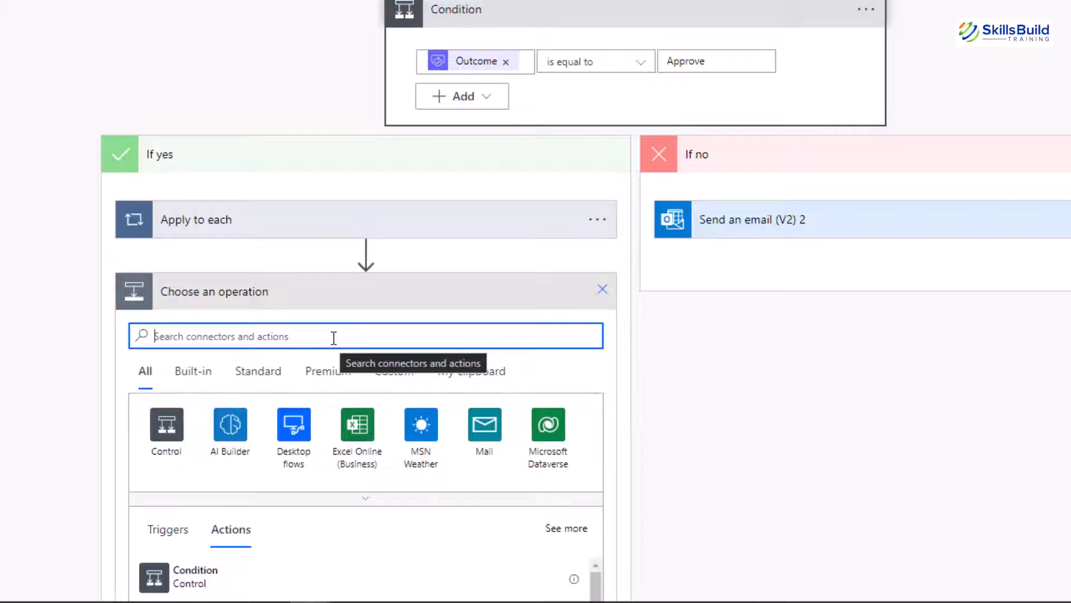
type("move")
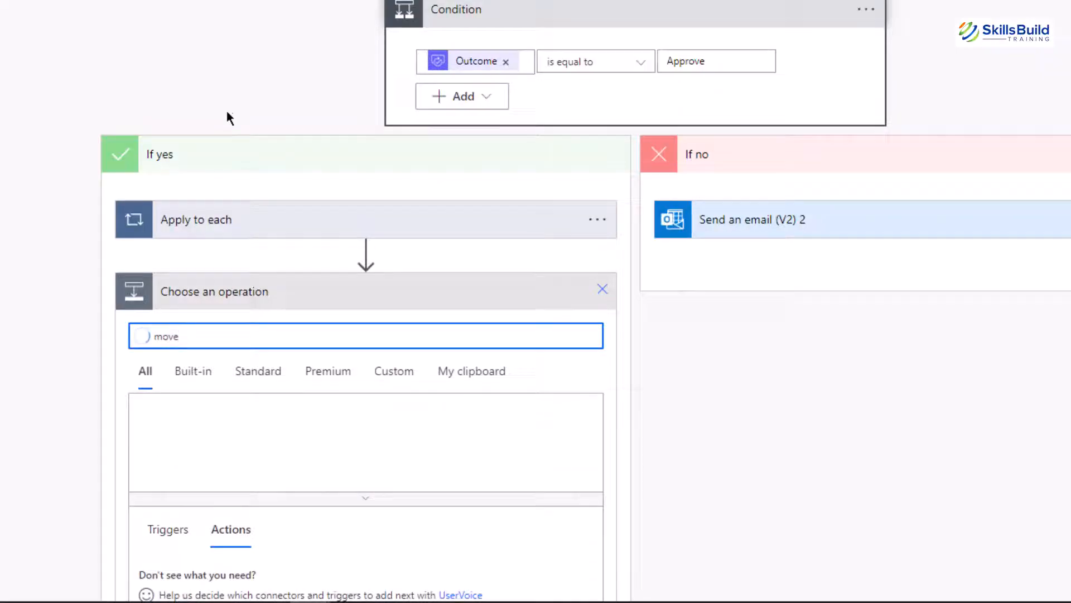
scroll(227, 114, "down", 5)
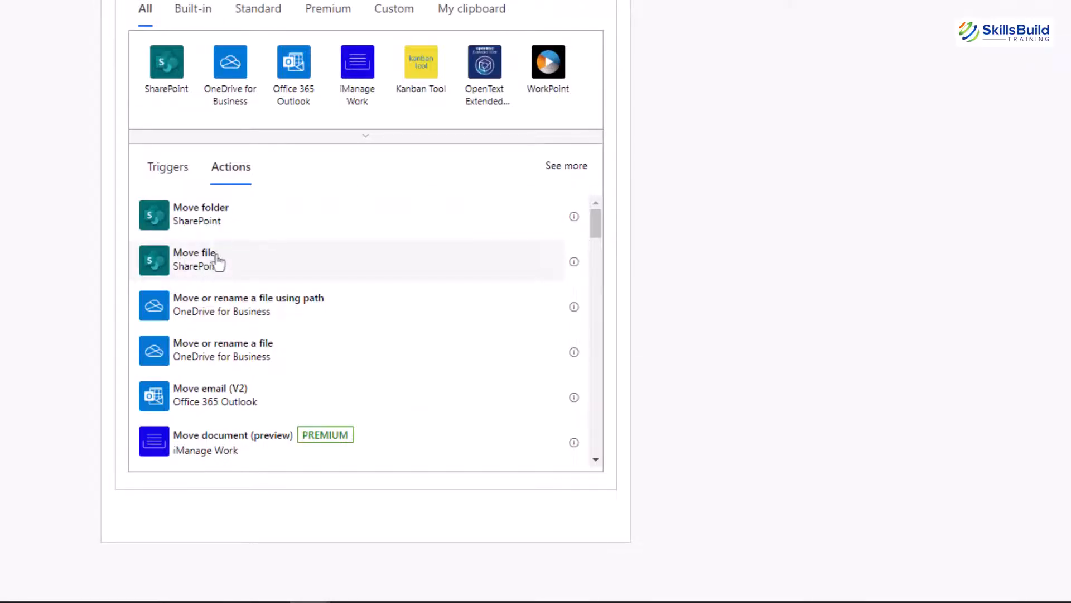
left_click(218, 264)
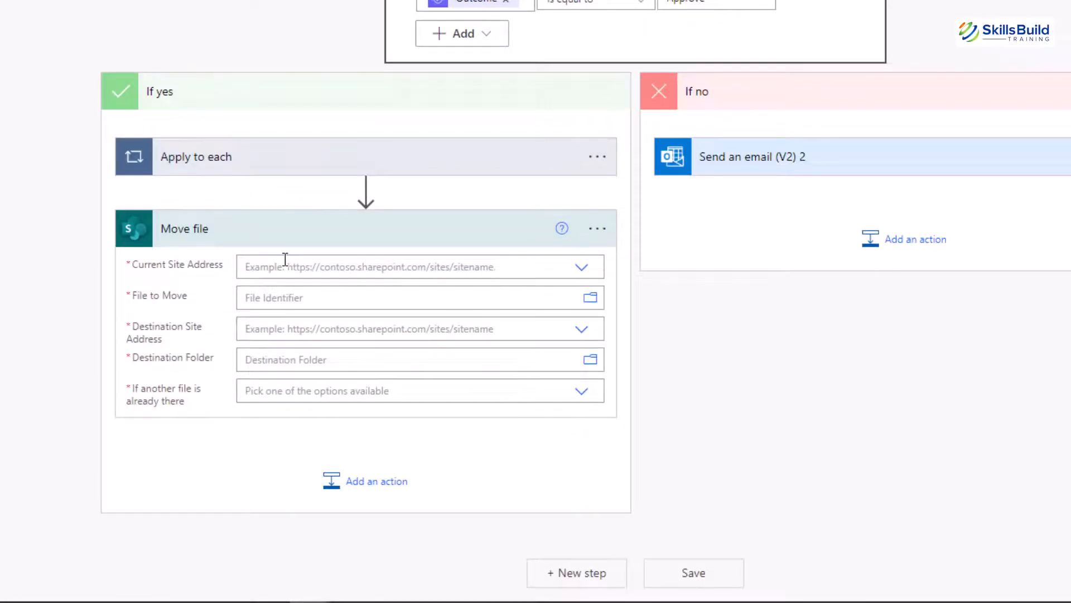
Set the Move file action's current site to abc and its file to move to the trigger's Identifier dynamic content
left_click(285, 266)
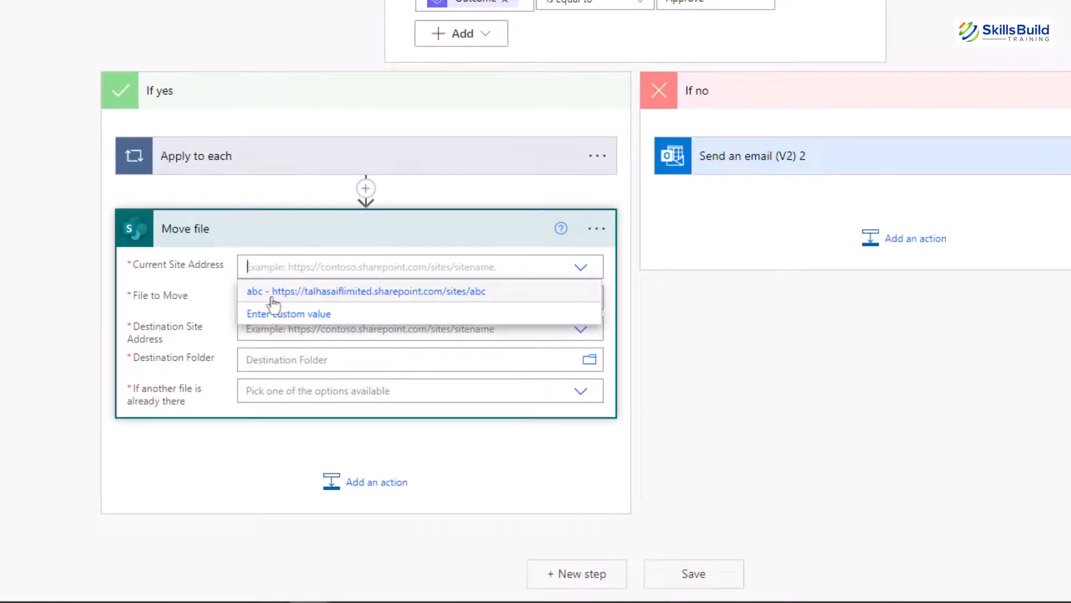
left_click(272, 295)
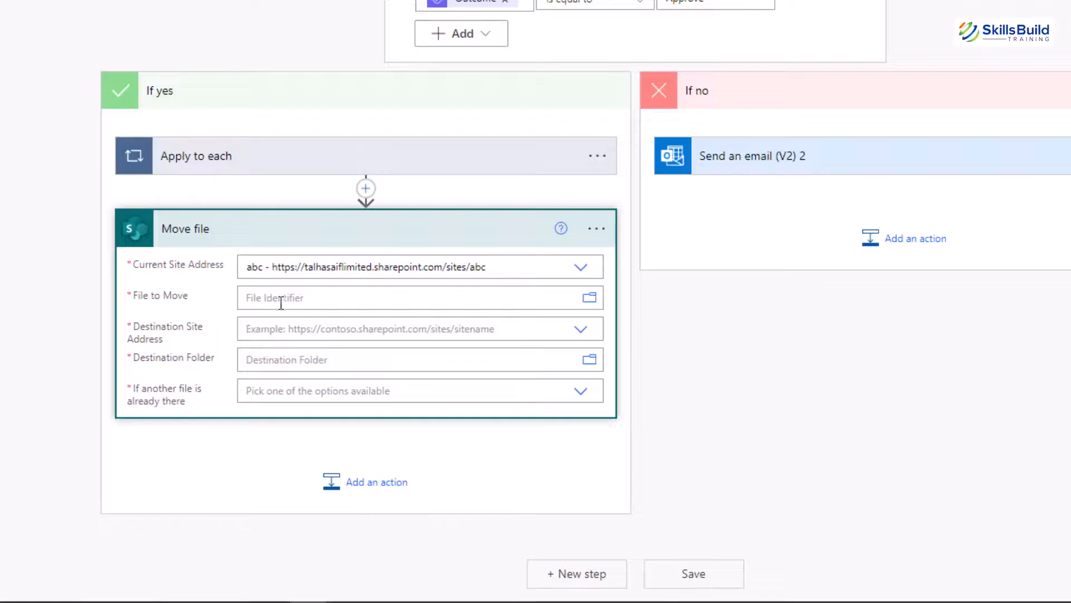
left_click(344, 299)
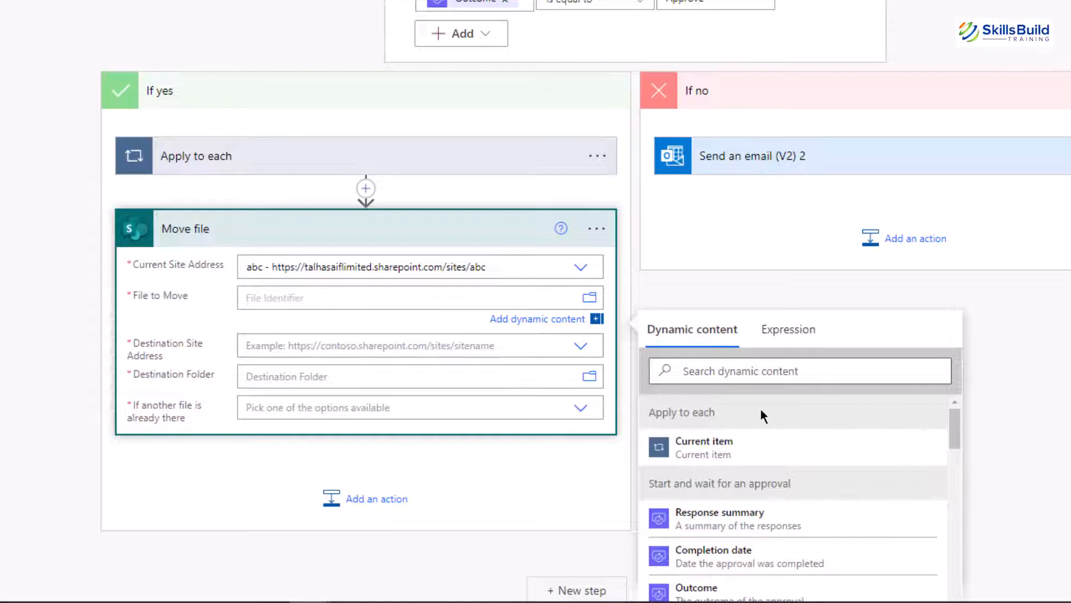
scroll(768, 400, "down", 3)
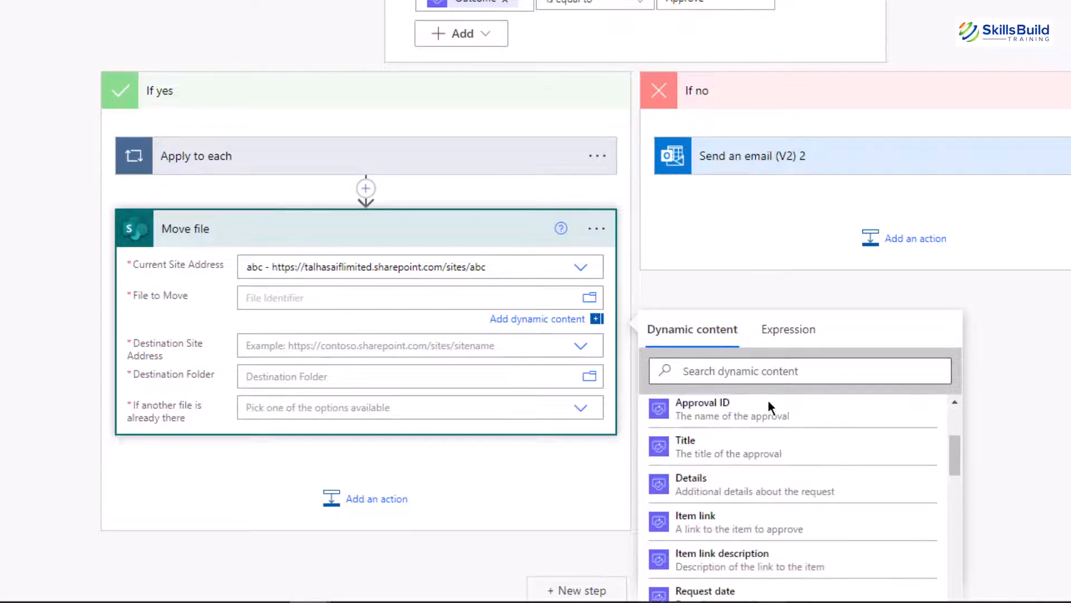
left_click(772, 373)
type("iden")
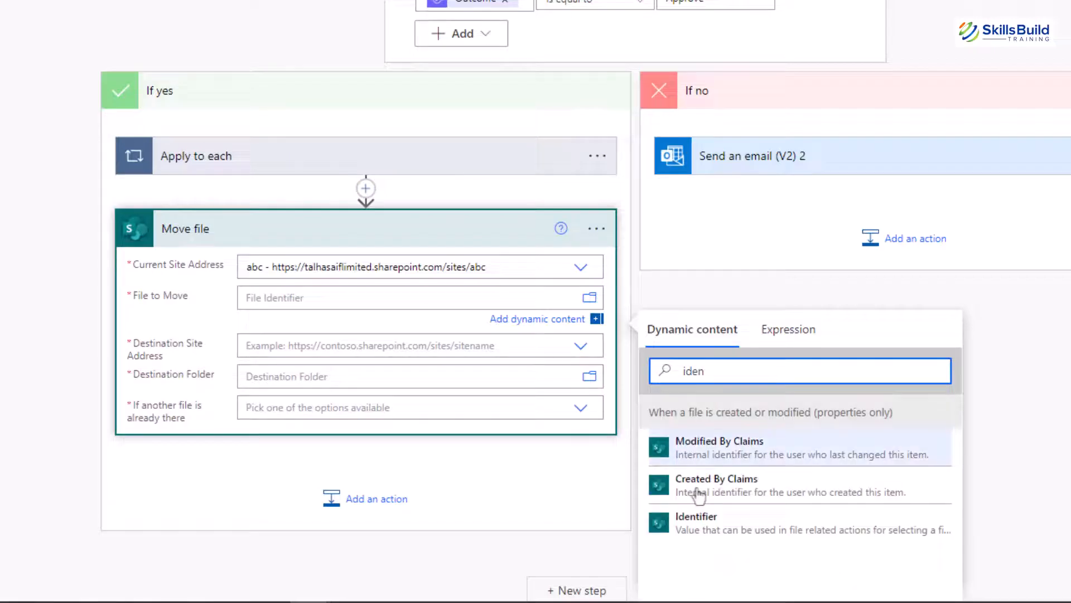
left_click(696, 527)
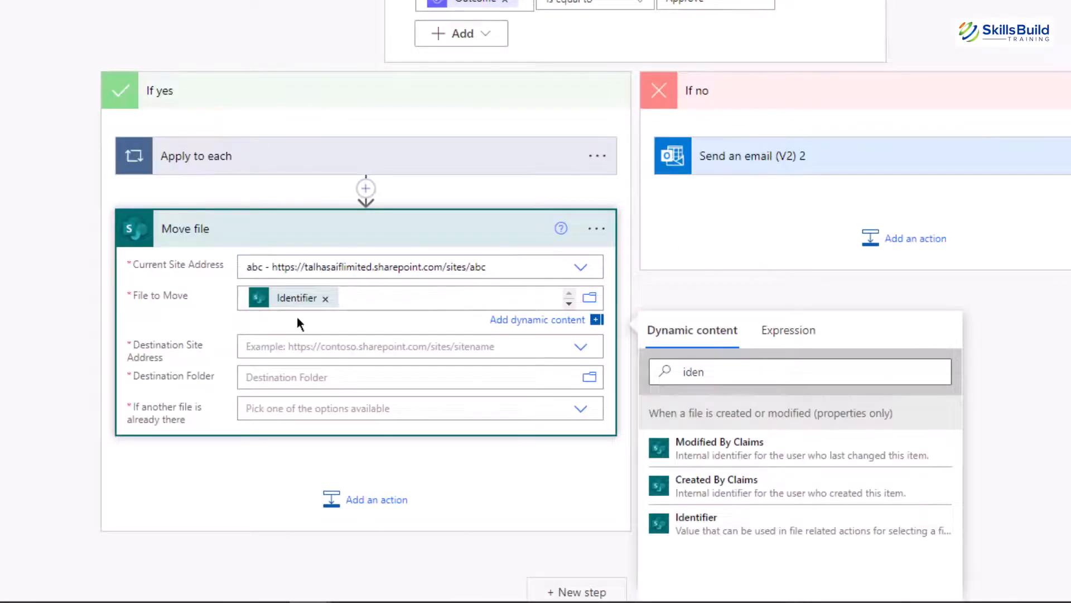
Set the Move file action's destination to the abc site and the folder /Shared Documents/approved
left_click(327, 344)
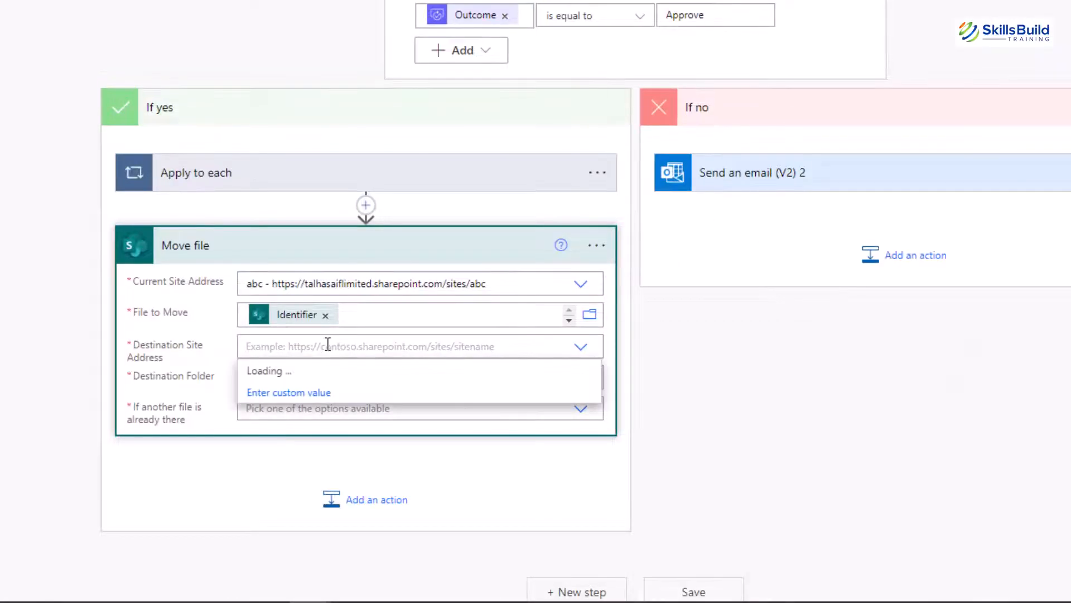
left_click(270, 371)
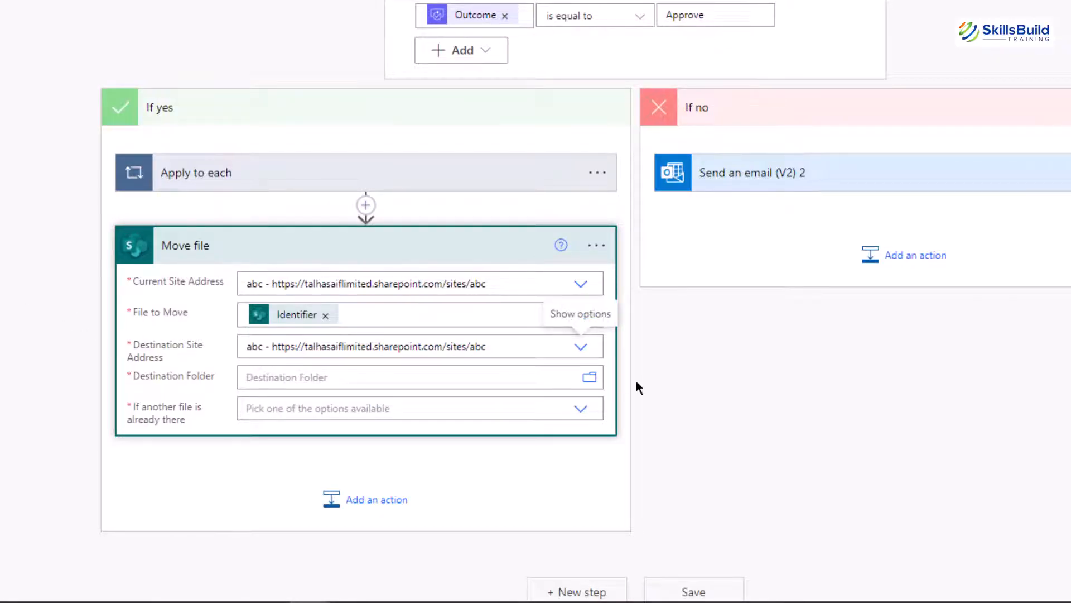
left_click(590, 380)
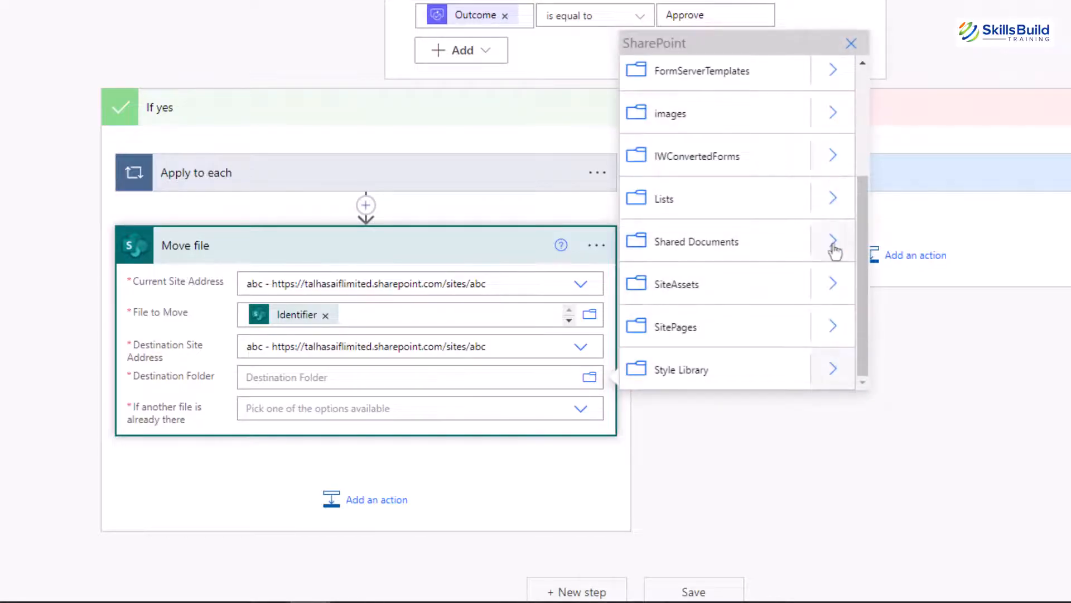
left_click(834, 245)
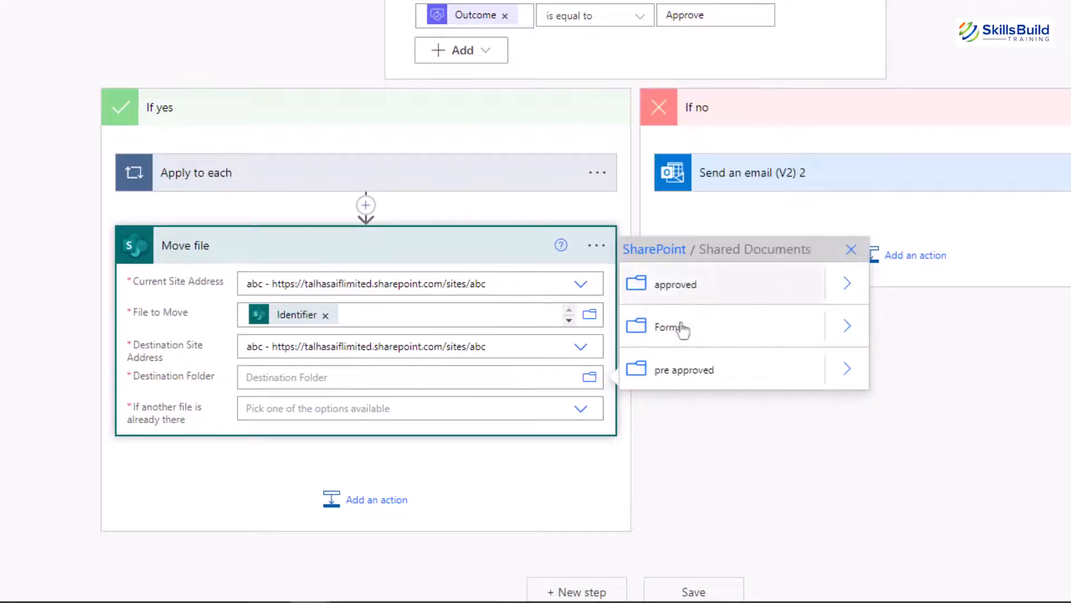
left_click(676, 286)
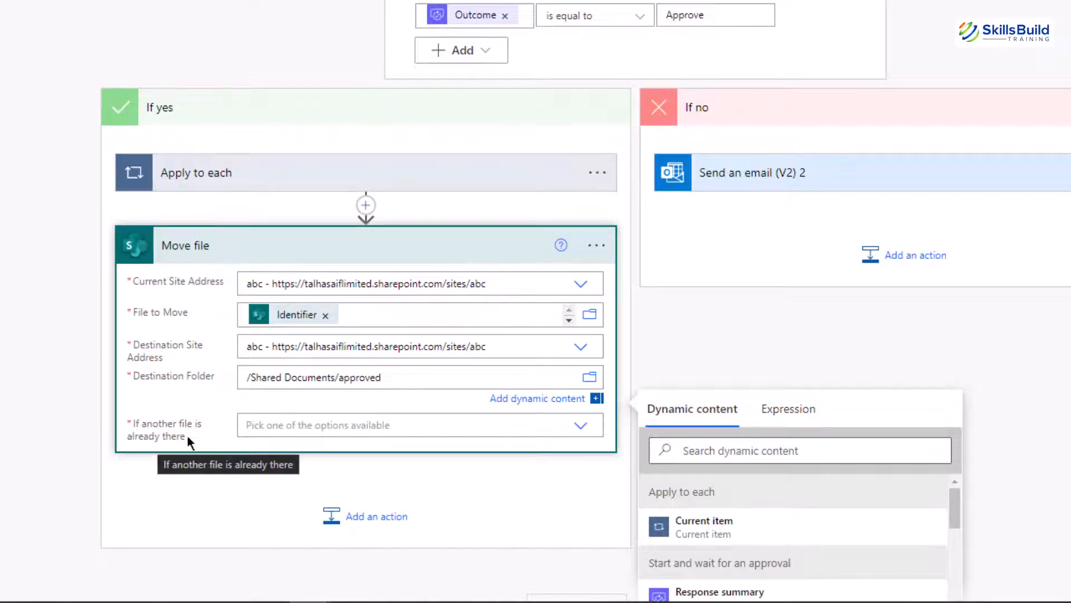
Have the Move file action use "Move with a new name" if another file is already there
left_click(279, 425)
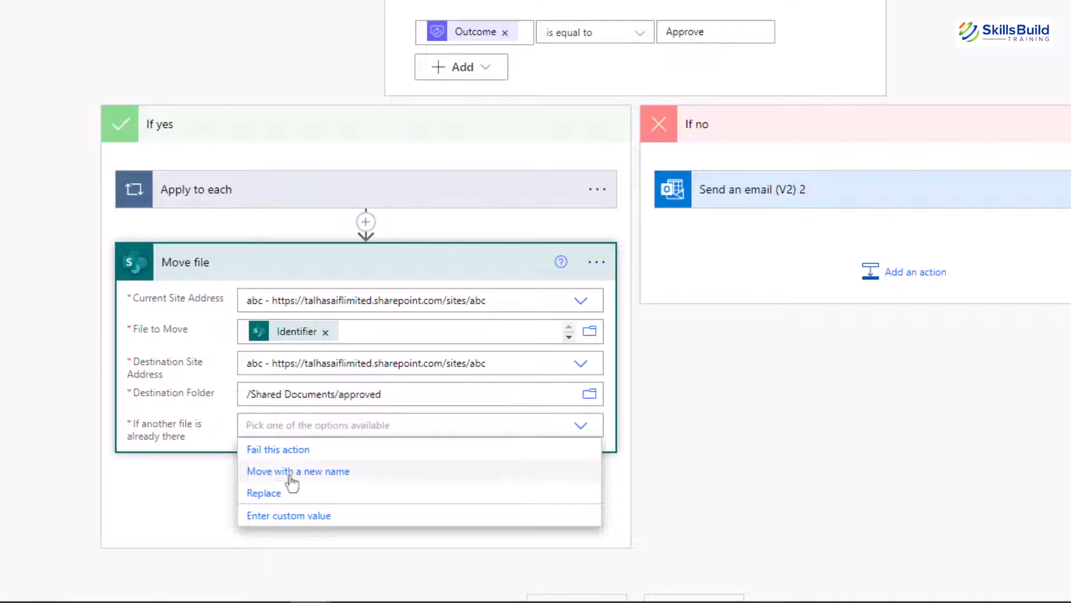
left_click(291, 475)
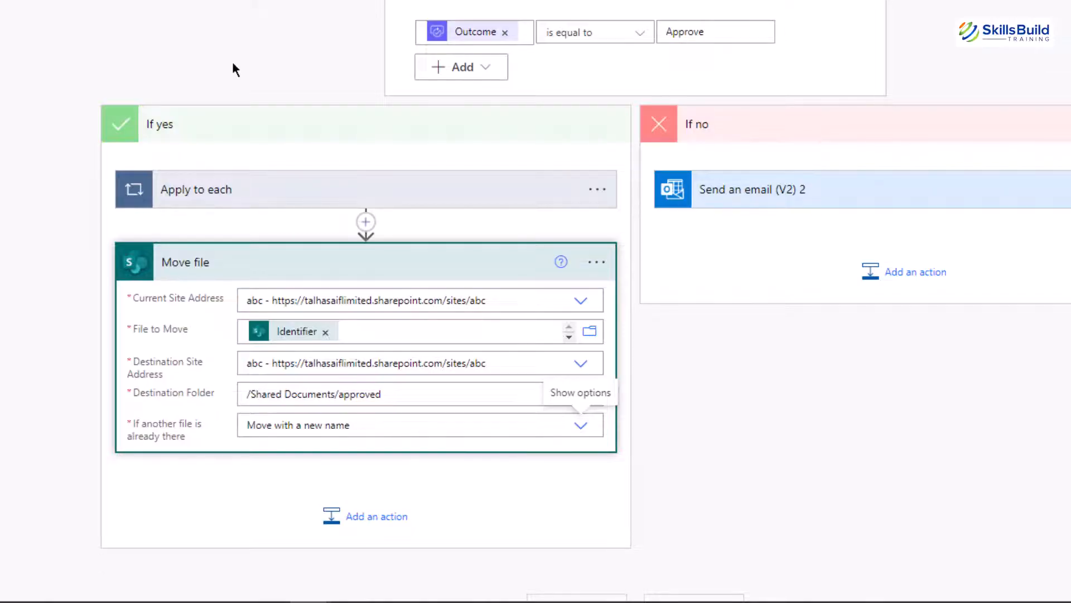
left_click(154, 127)
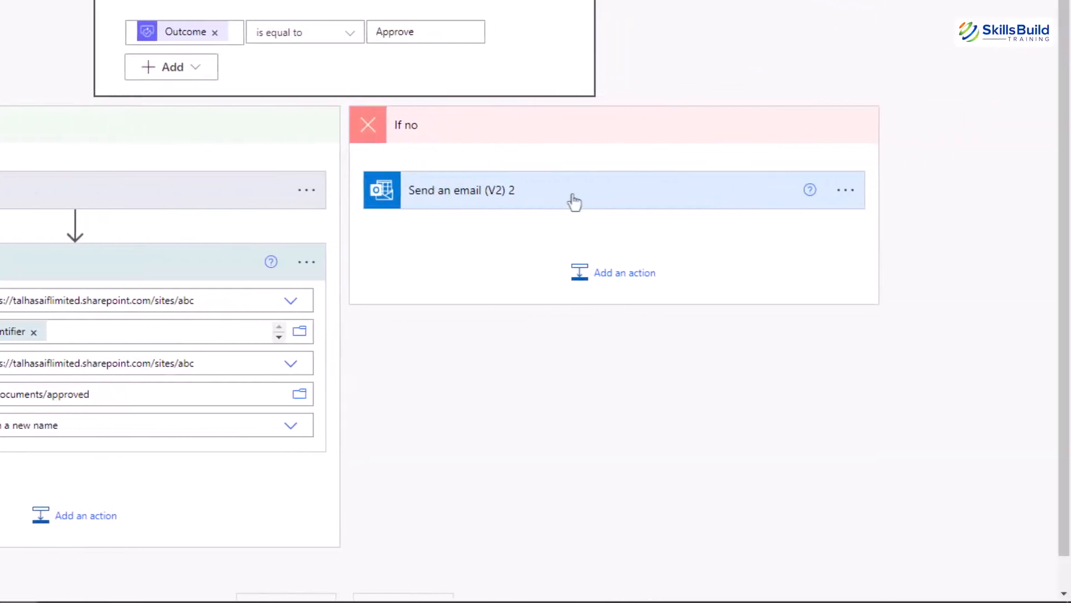
Expand the If no branch's email and address it to the trigger's Modified By Email dynamic content
left_click(575, 202)
left_click(595, 229)
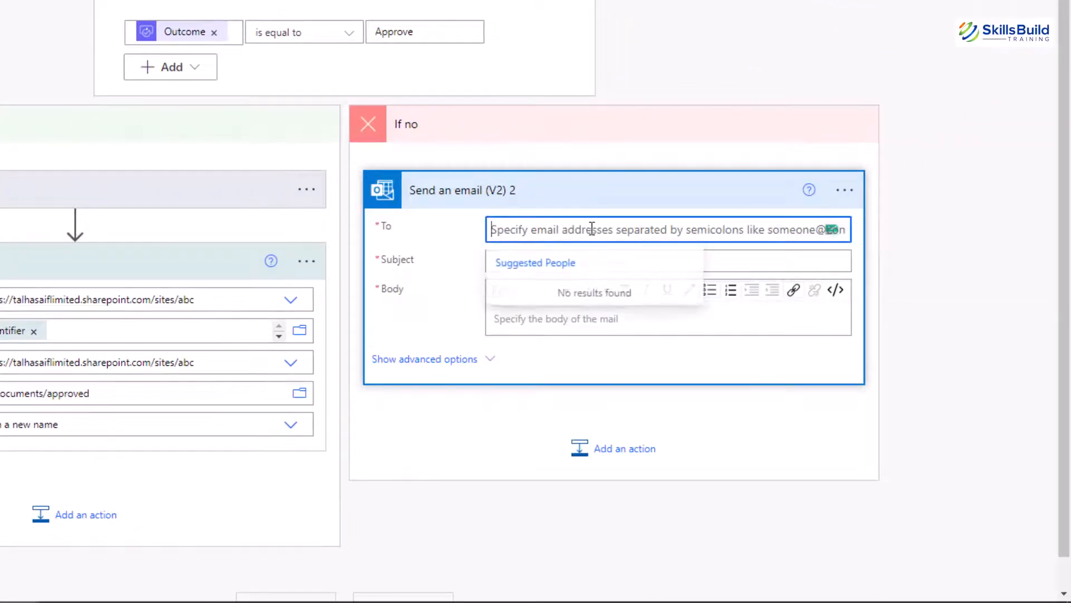
left_click(770, 279)
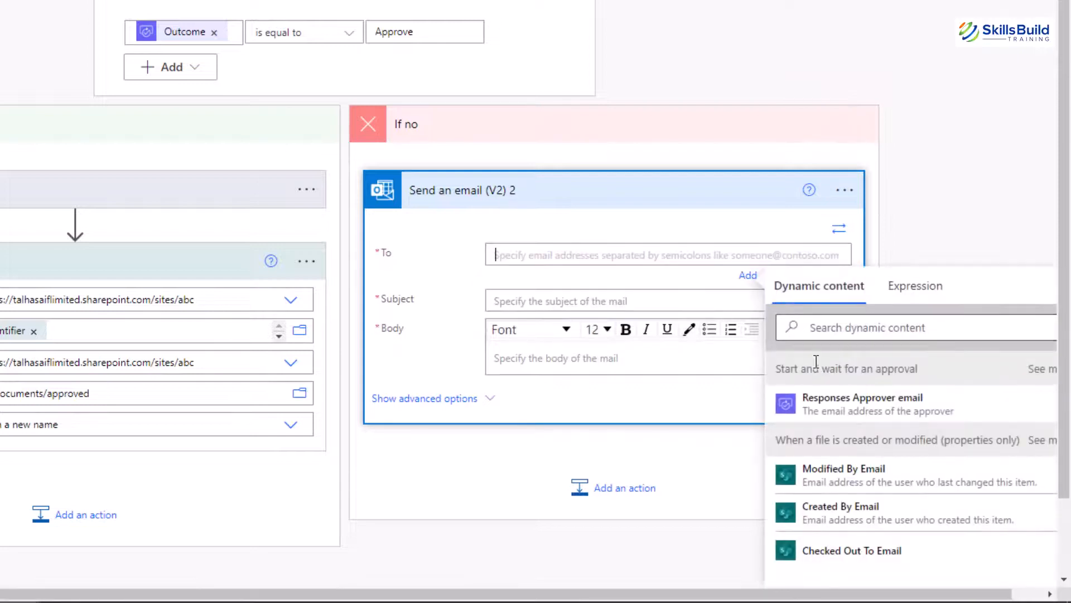
left_click(876, 481)
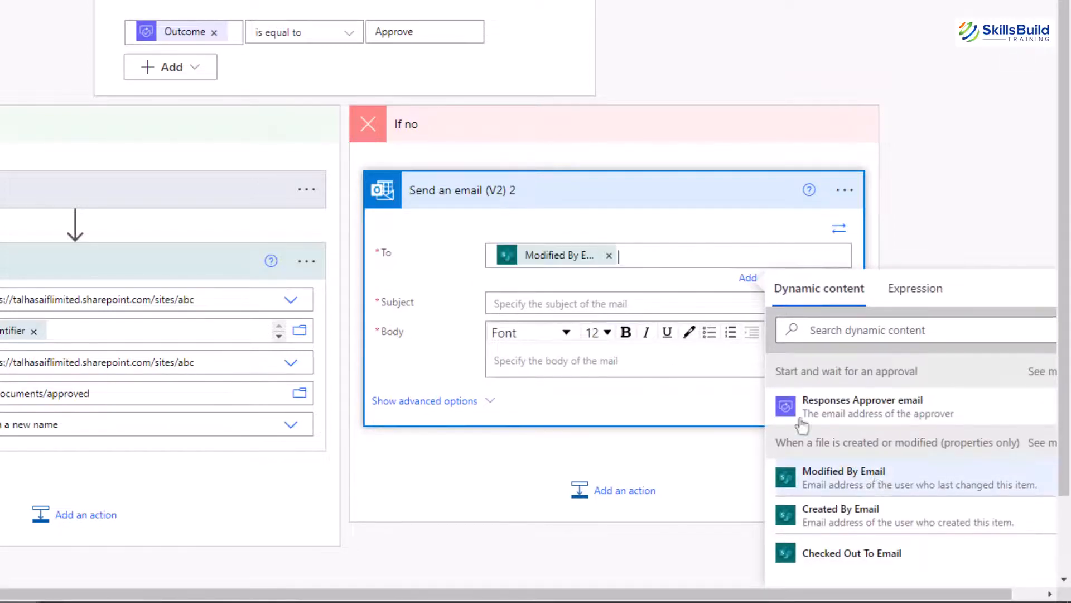
Set the subject of the If no branch's email to "Your file has been rejected"
left_click(620, 300)
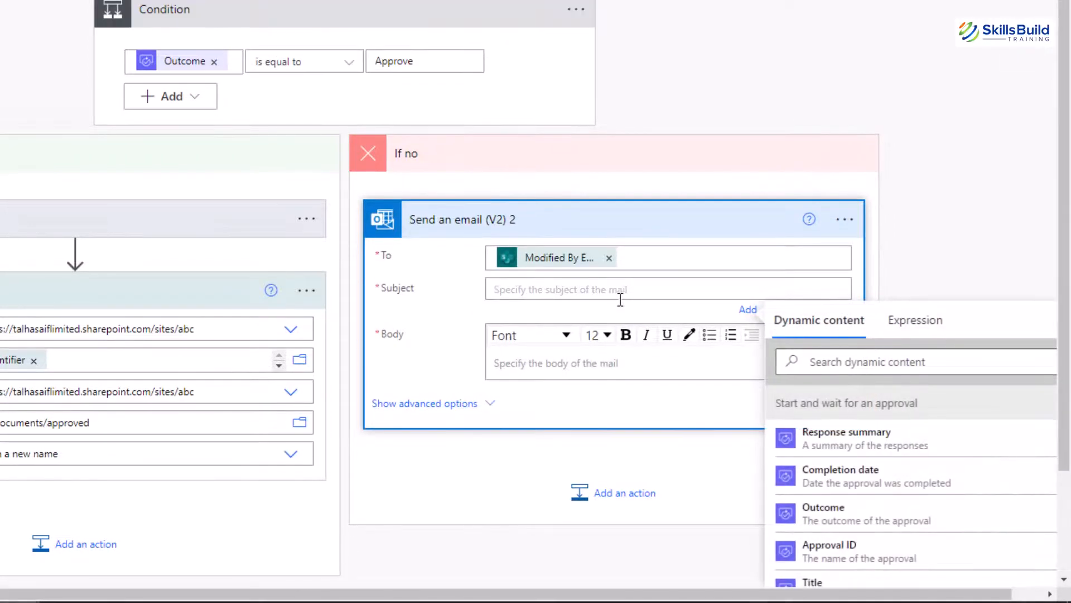
type("Your file")
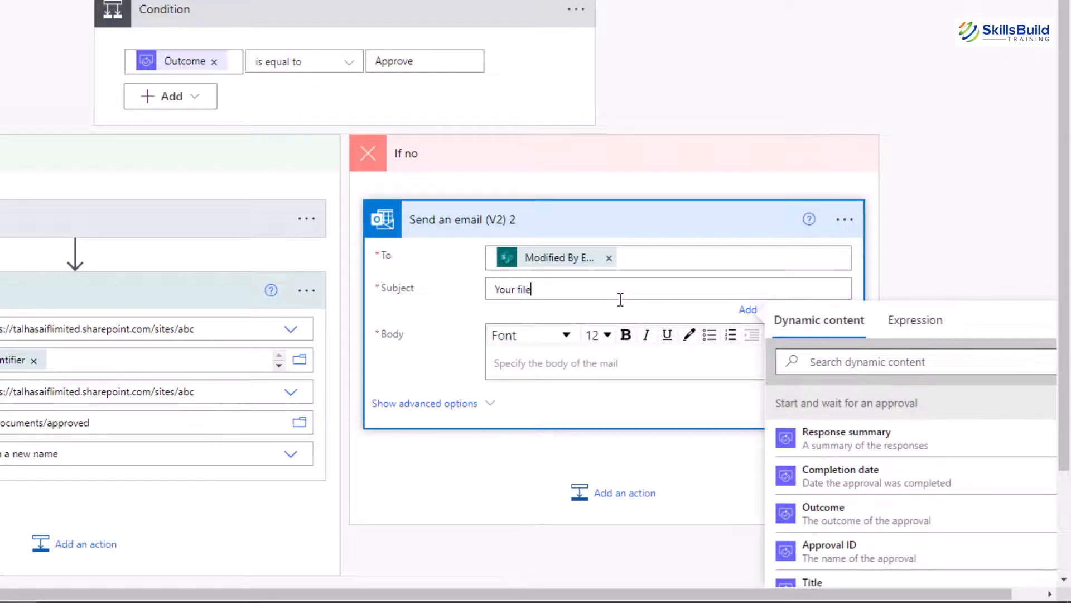
type(" has been rejected")
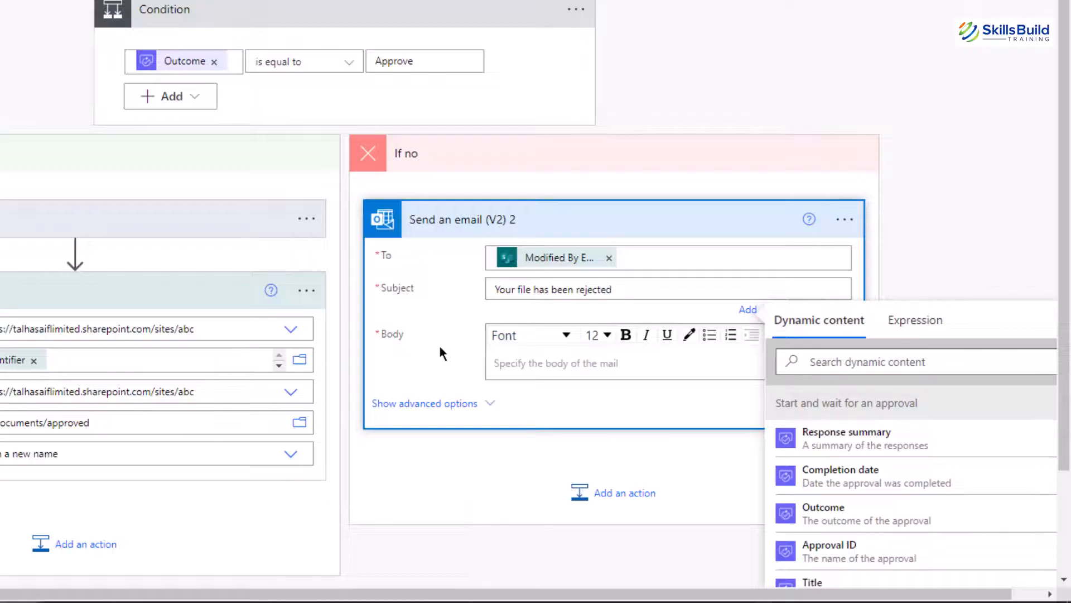
Write "you need to upload your file again becasue your file got rejected" in the If no email's body and start a new line
left_click(543, 368)
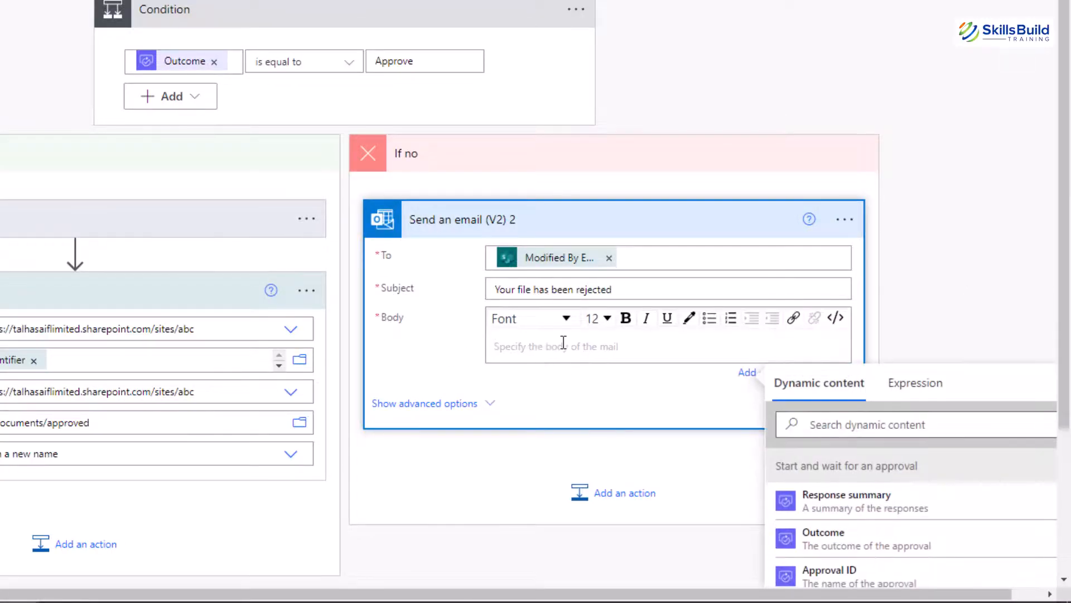
type("you need to u")
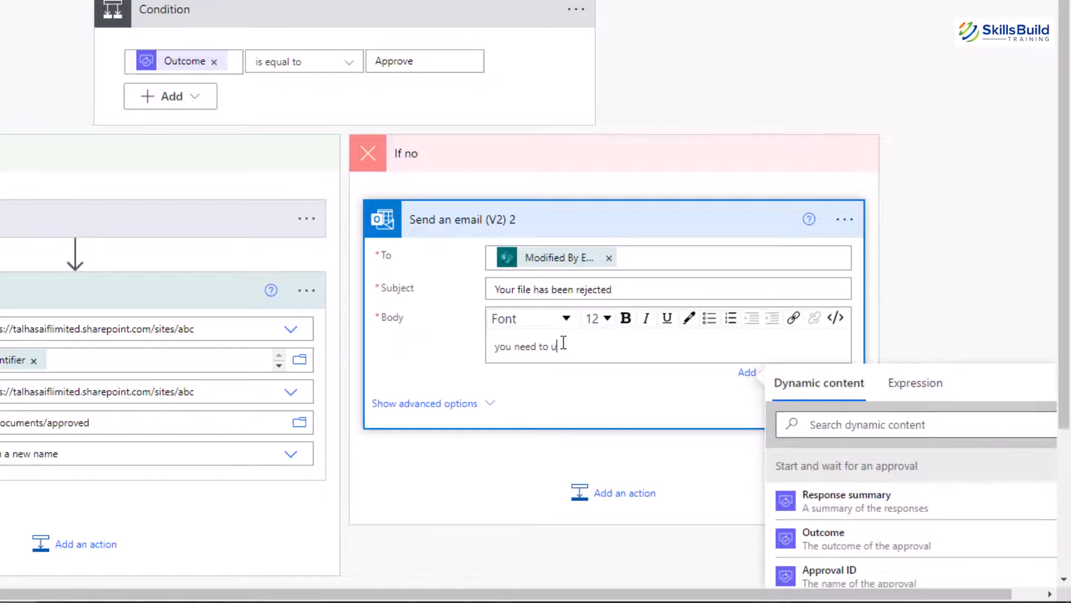
type("pload your file ")
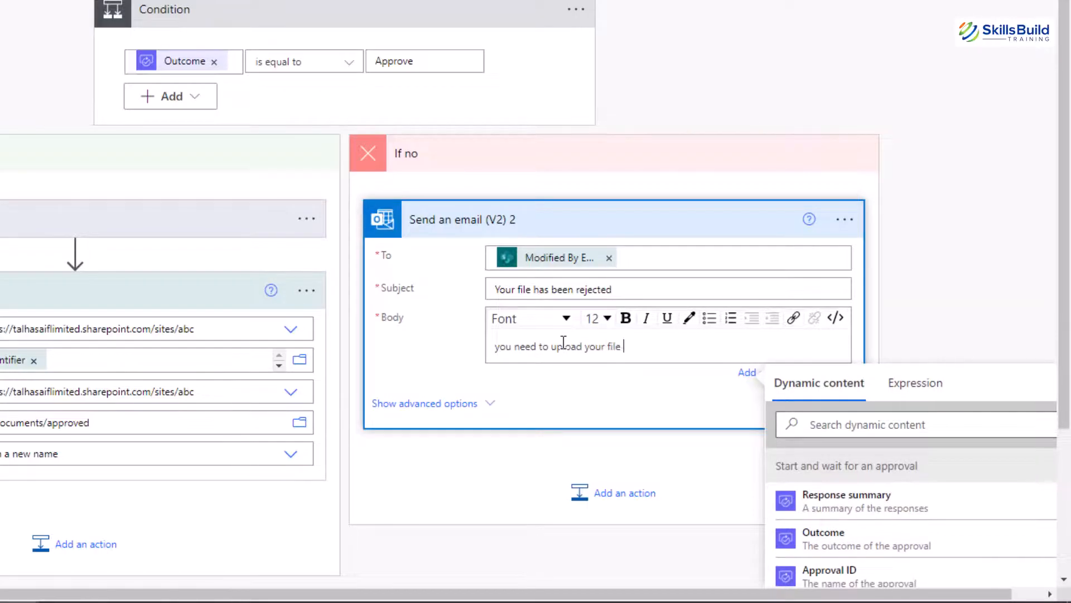
type("again becasue your file gt")
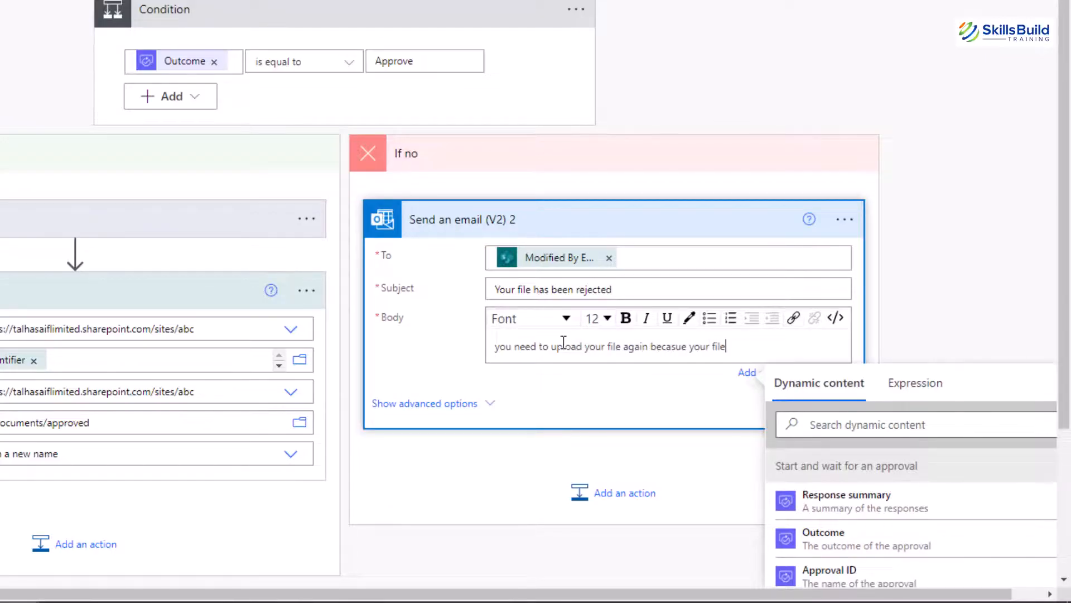
key("BackSpace")
type("ot rejected")
key("Return")
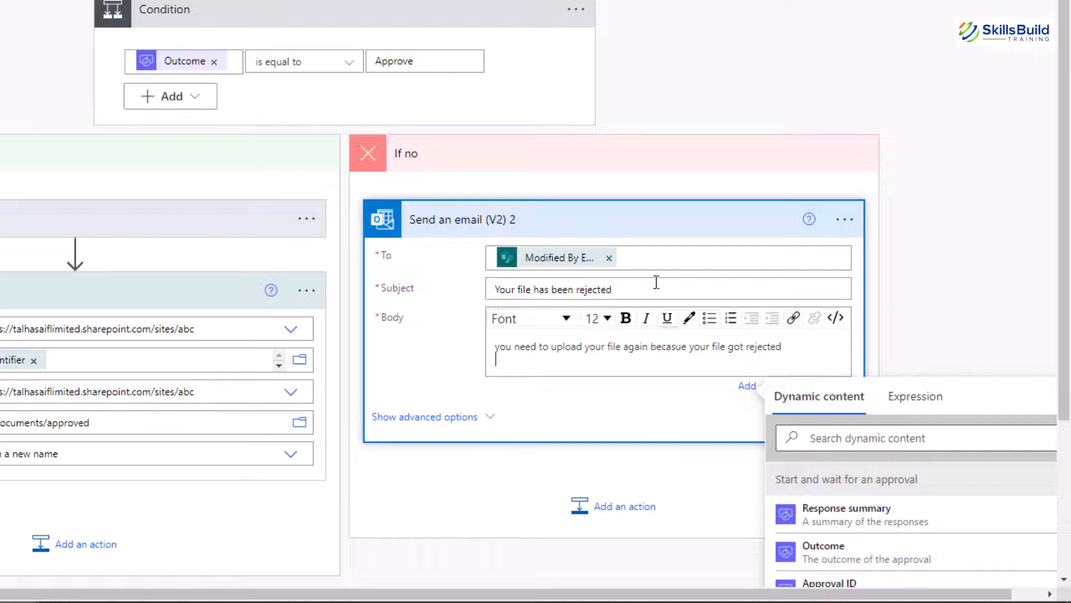
Add the approval's Responses Comments dynamic content to the body of the If no branch's email and reopen that email
left_click(834, 434)
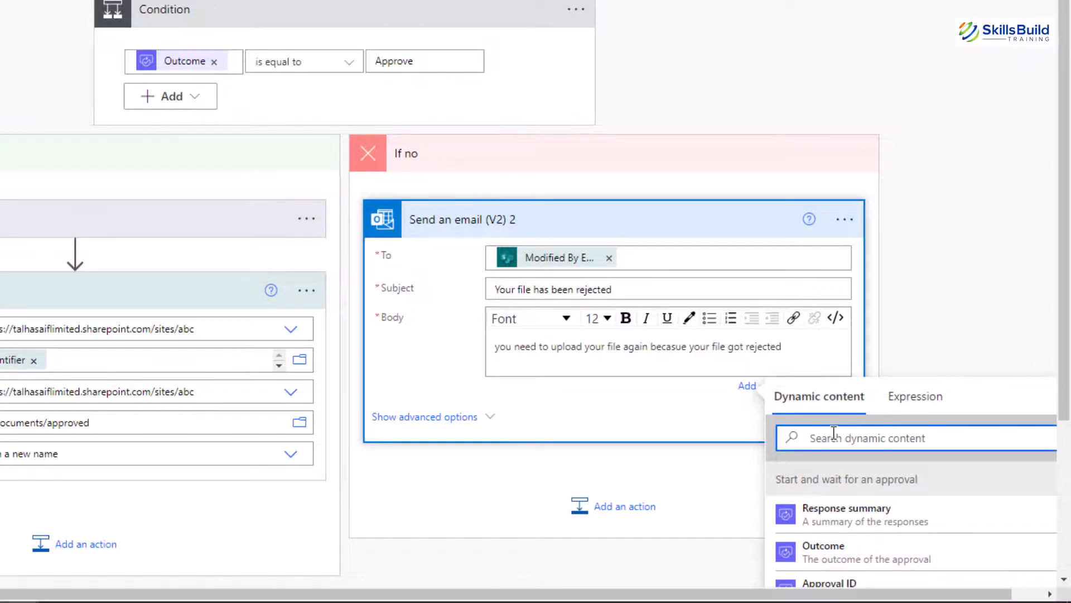
type("responses")
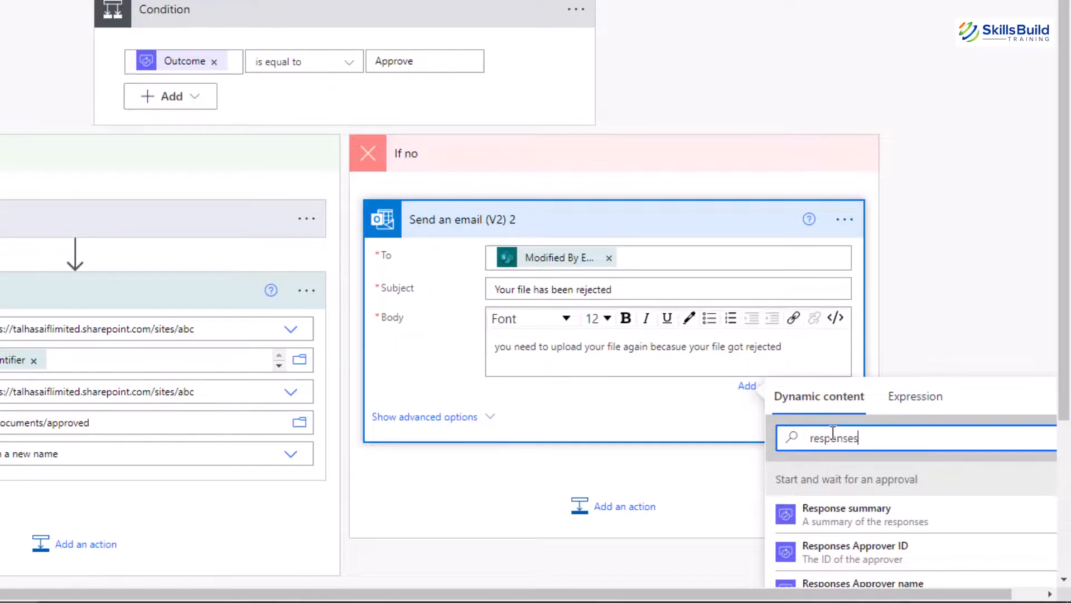
scroll(958, 363, "down", 5)
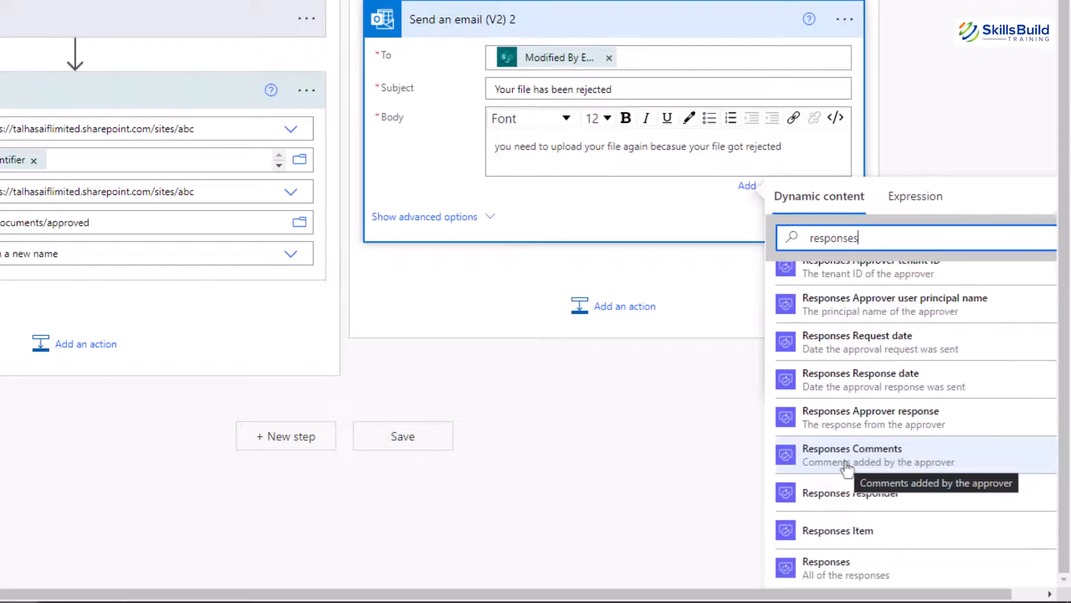
left_click(847, 455)
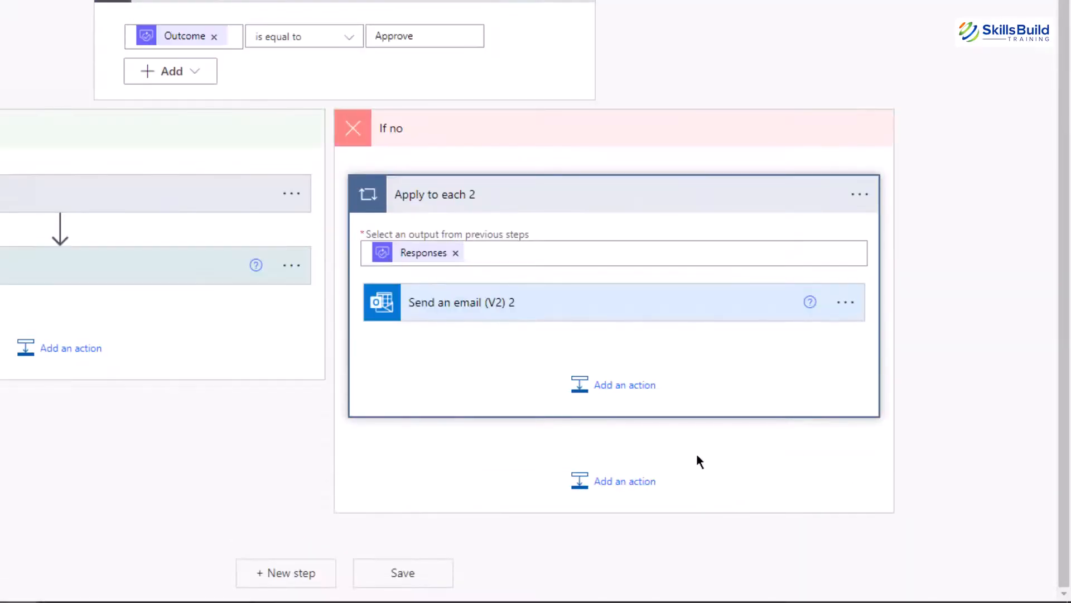
left_click(594, 304)
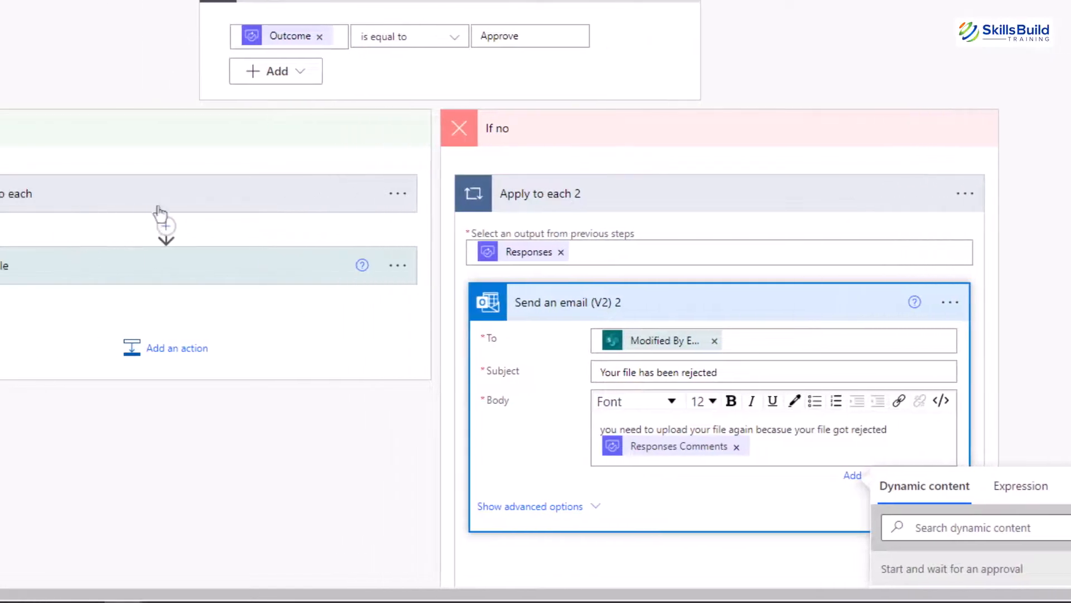
Expand the If yes branch's Apply to each loop and its email to review their settings
left_click(332, 211)
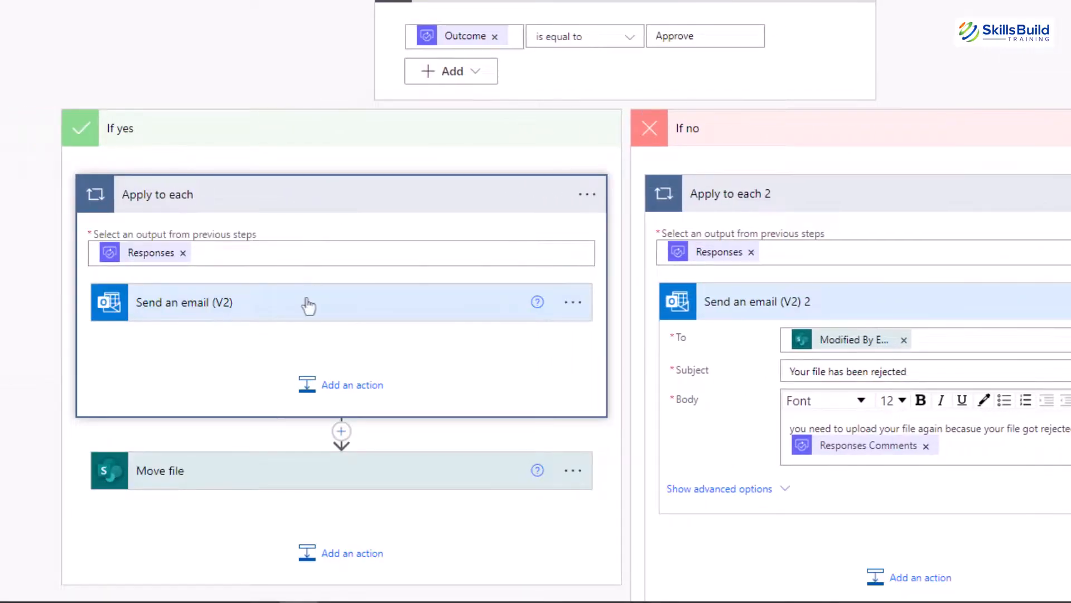
left_click(308, 305)
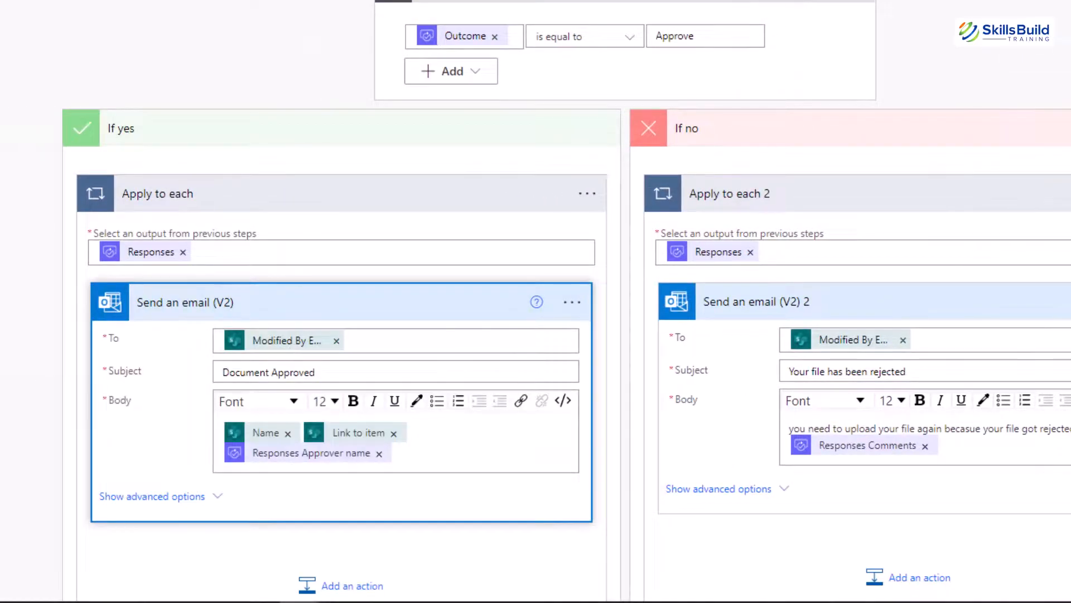
scroll(567, 301, "down", 5)
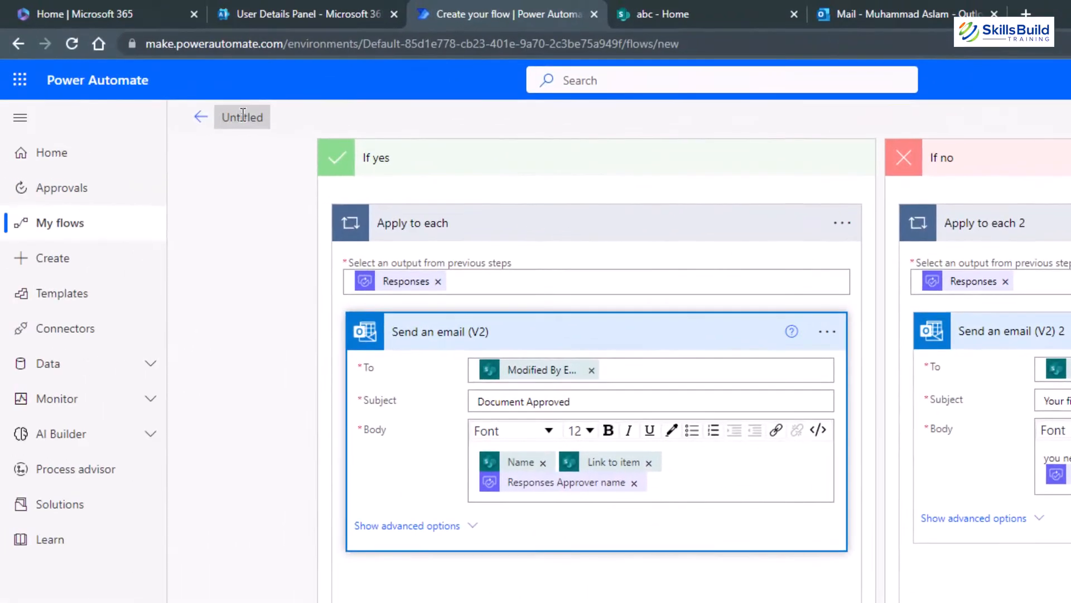
Rename the flow as "My Document Flow"
left_click(243, 114)
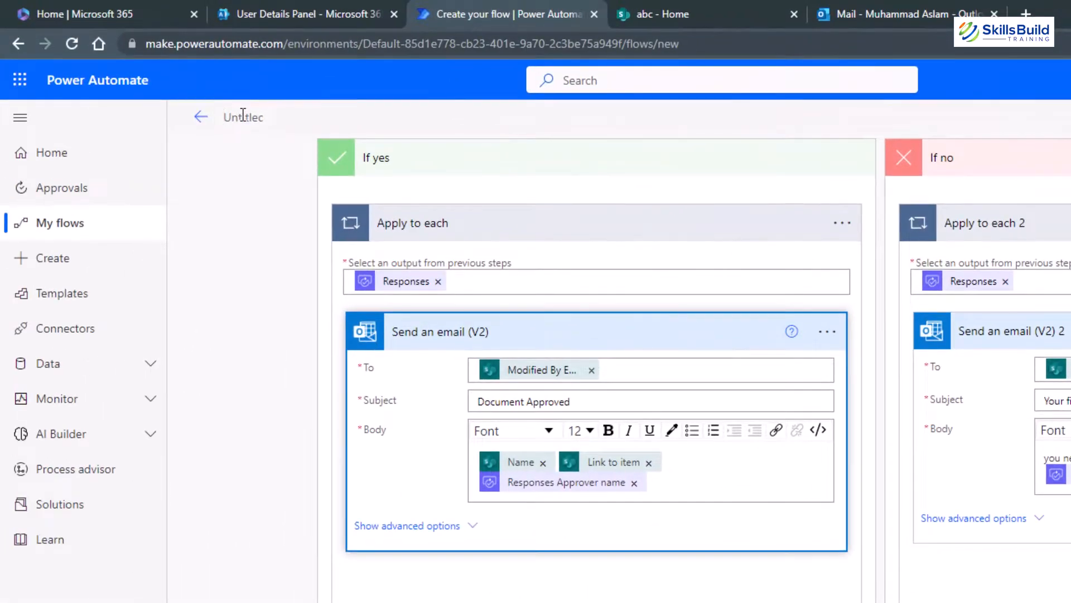
type("My Docu")
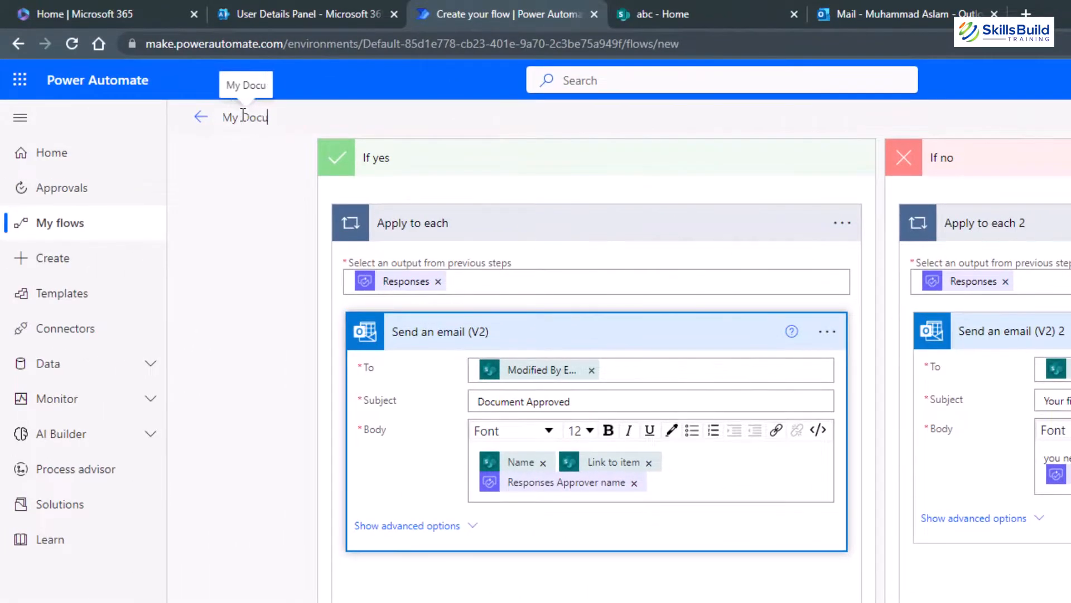
type("ment Flo")
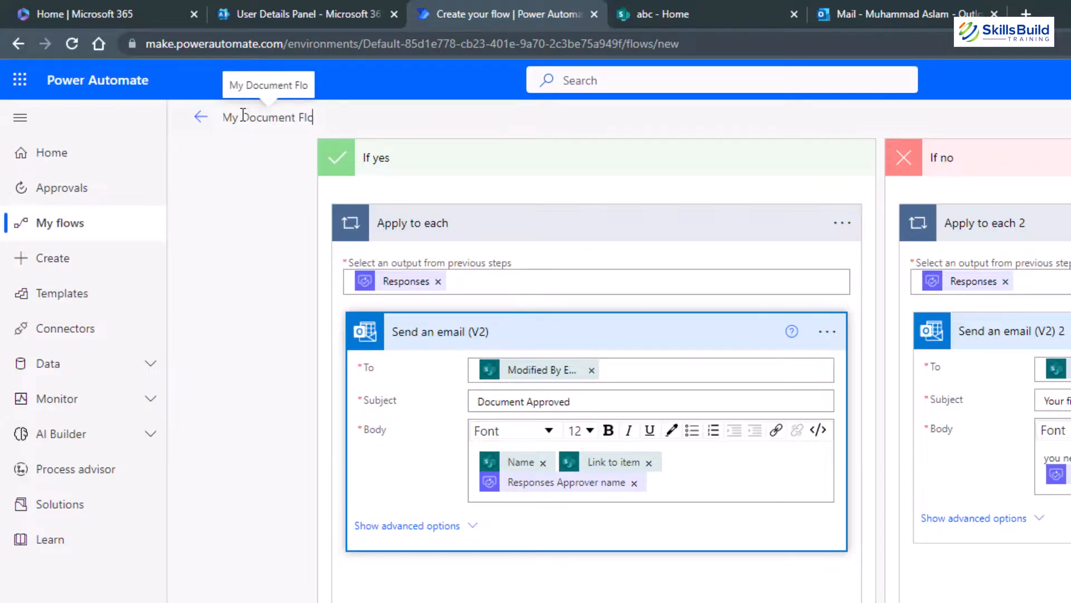
type("w")
key("Return")
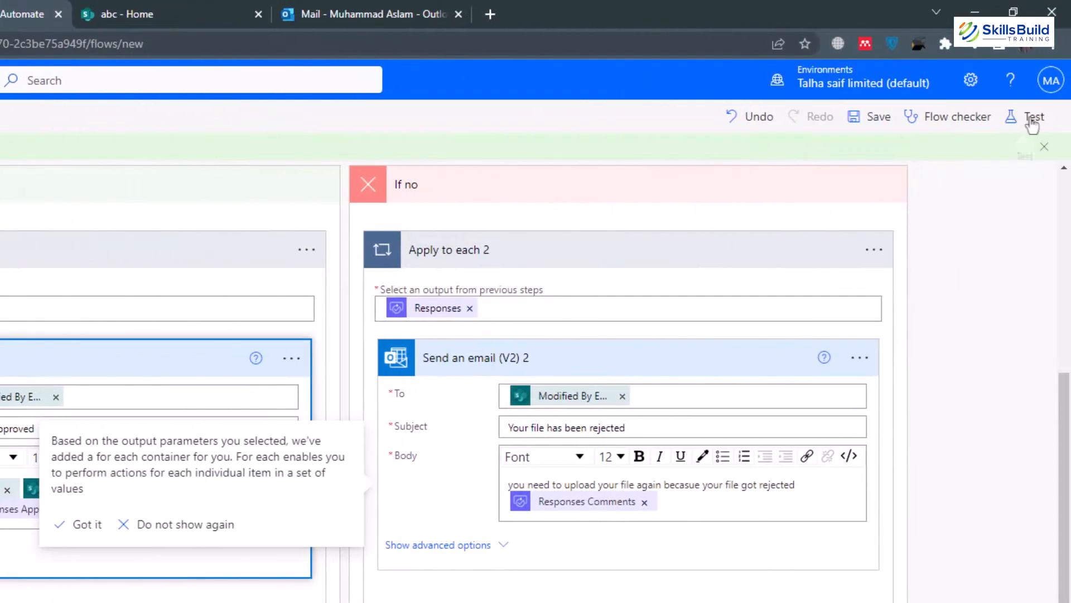
Test the flow by uploading Videos Orders.xlsx from the Desktop to the pre approved folder of the abc SharePoint site
left_click(1031, 120)
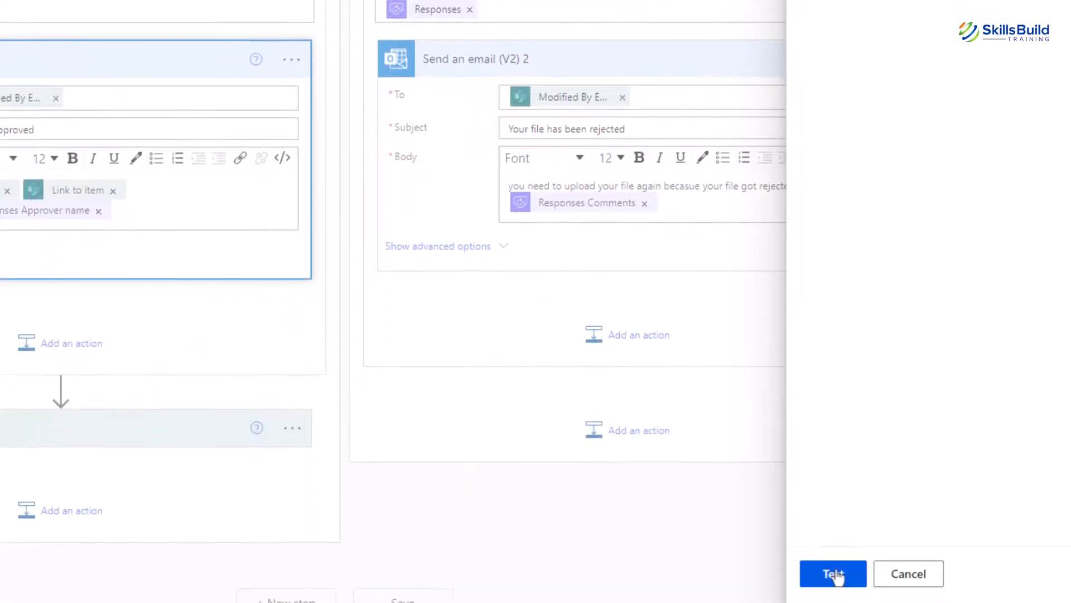
left_click(835, 575)
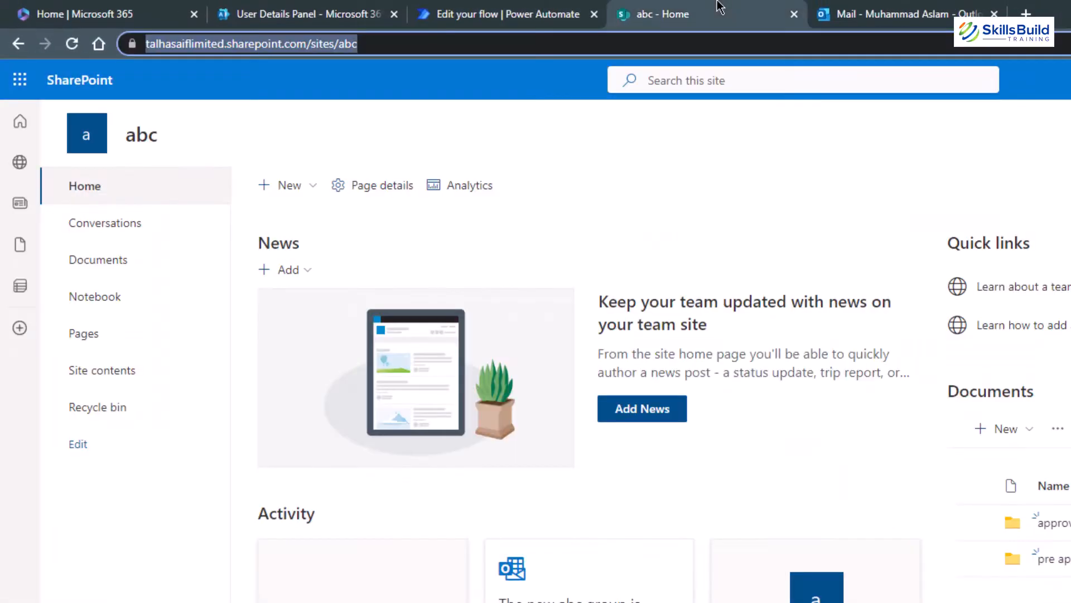
left_click(86, 140)
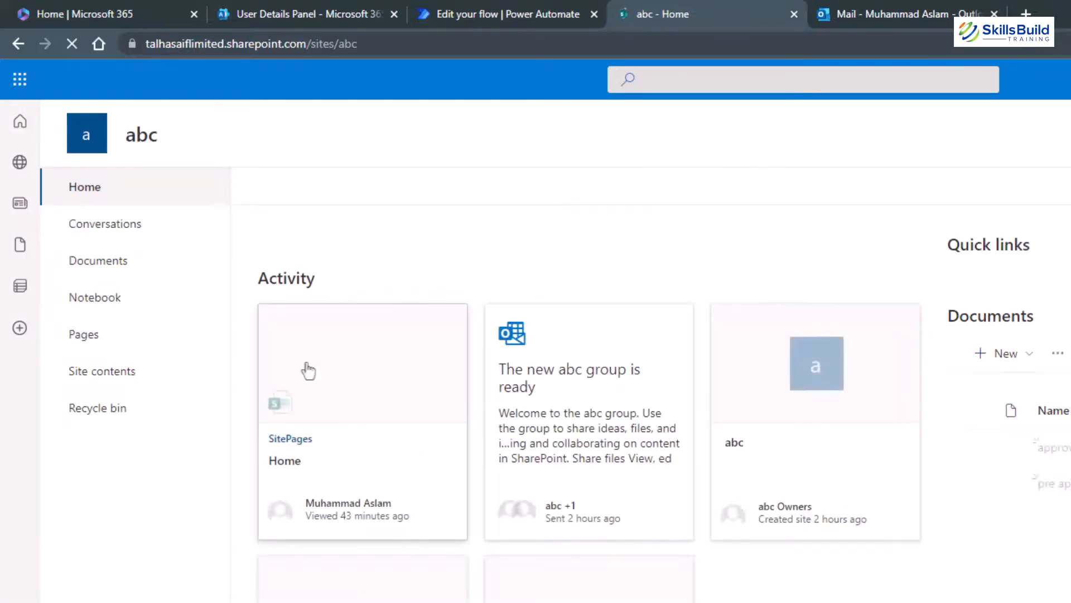
left_click(120, 264)
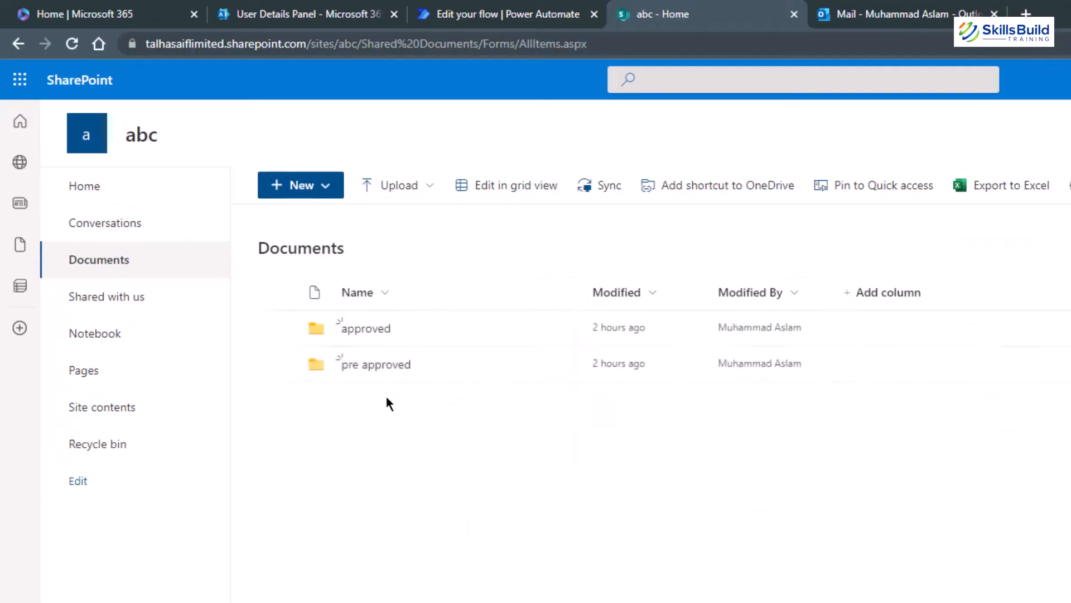
left_click(371, 366)
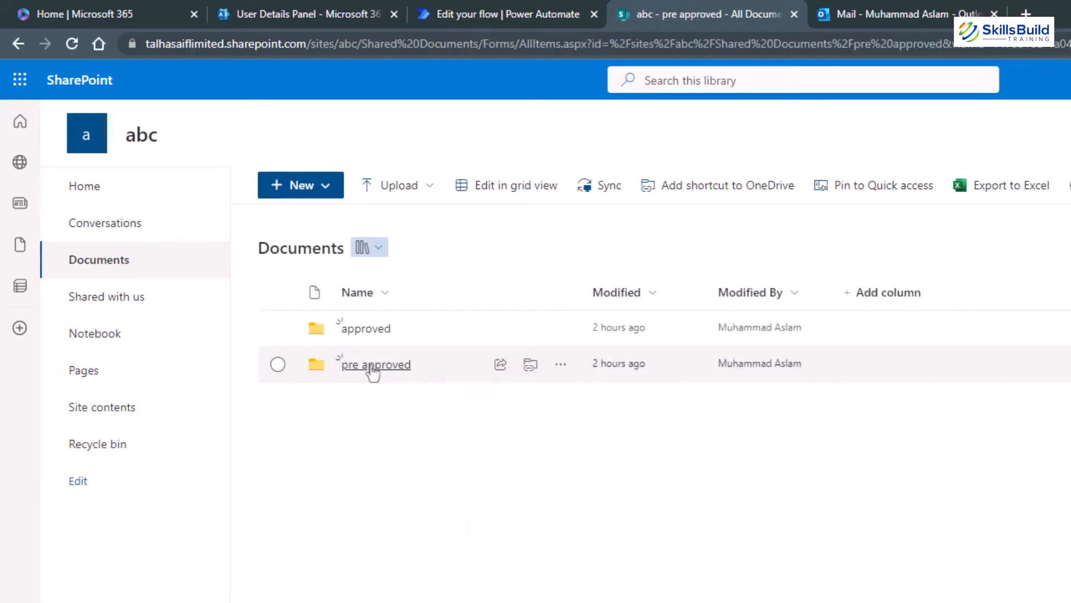
left_click(396, 188)
left_click(382, 223)
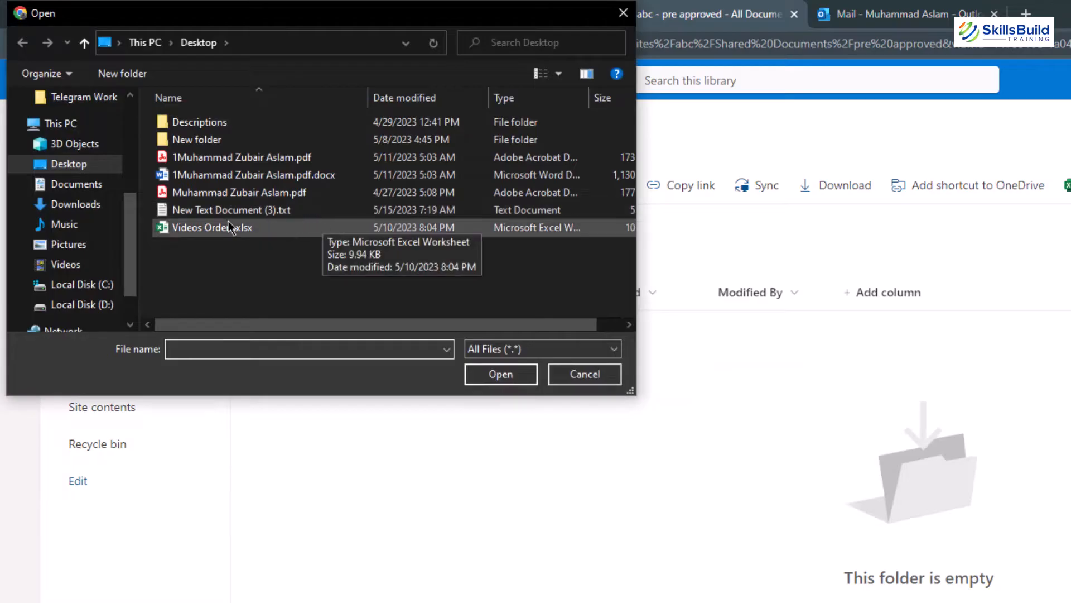
double_click(229, 227)
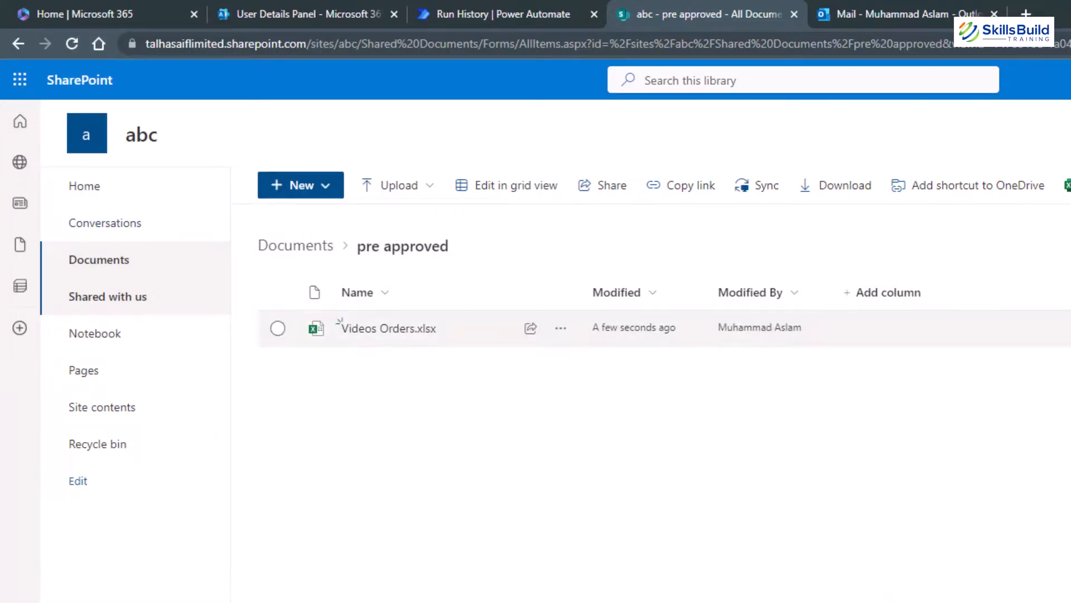
Check the flow run in Power Automate and open the newest Document Approval Flow request in Teams Approvals
left_click(543, 21)
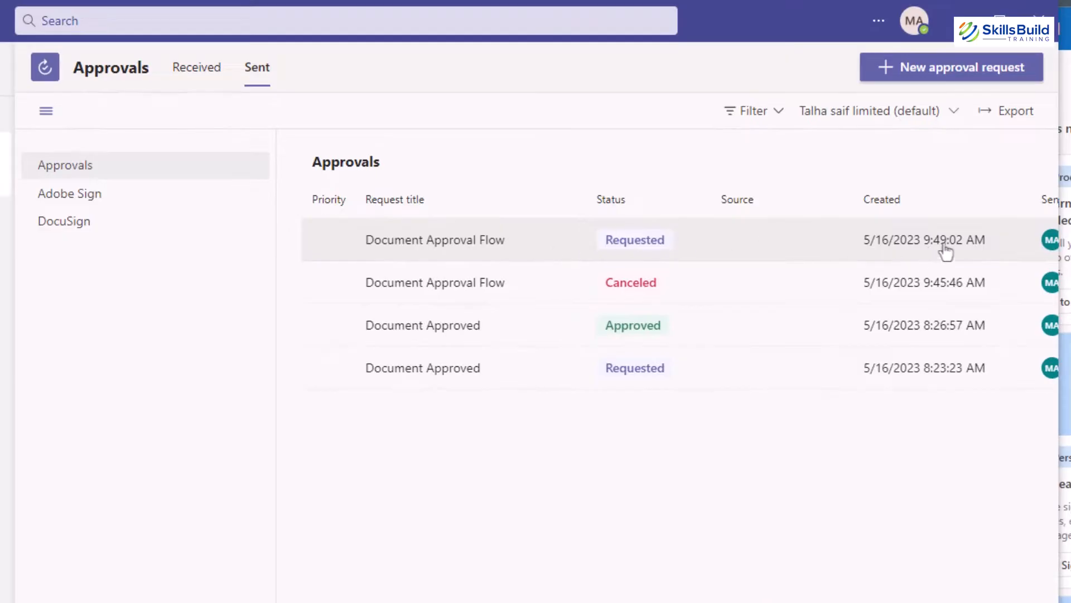
left_click(461, 256)
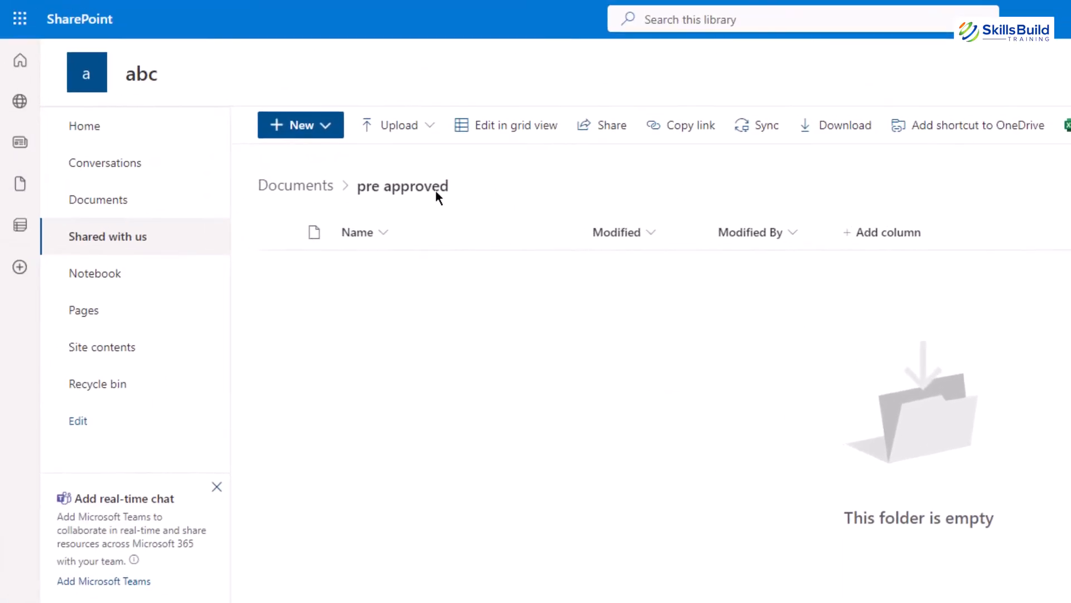
Check the approved folder in the abc site's Documents library for the uploaded file and return to the flow run in Power Automate
left_click(290, 190)
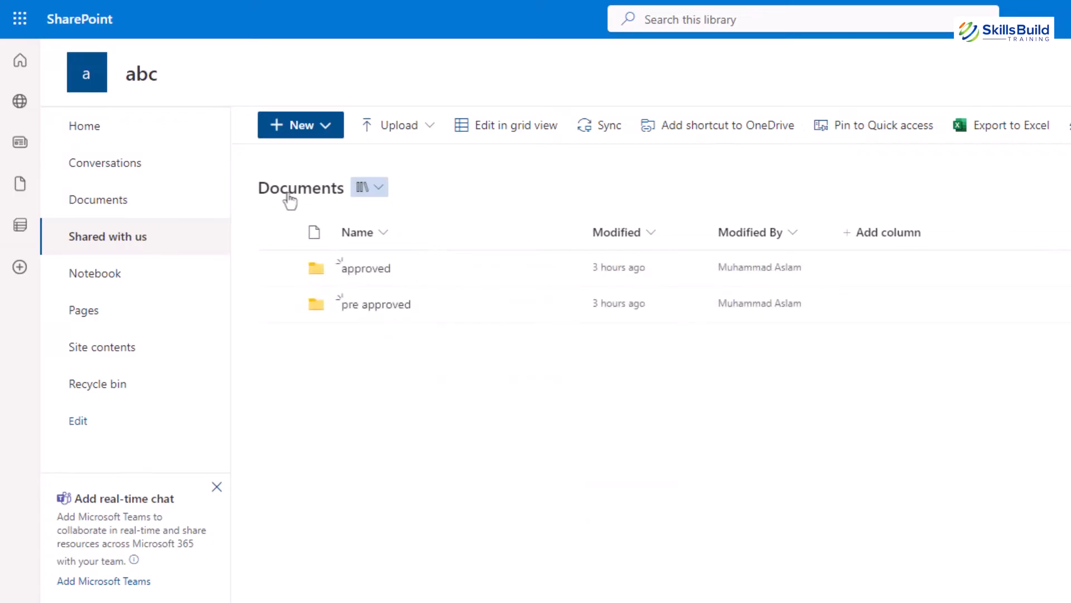
left_click(366, 268)
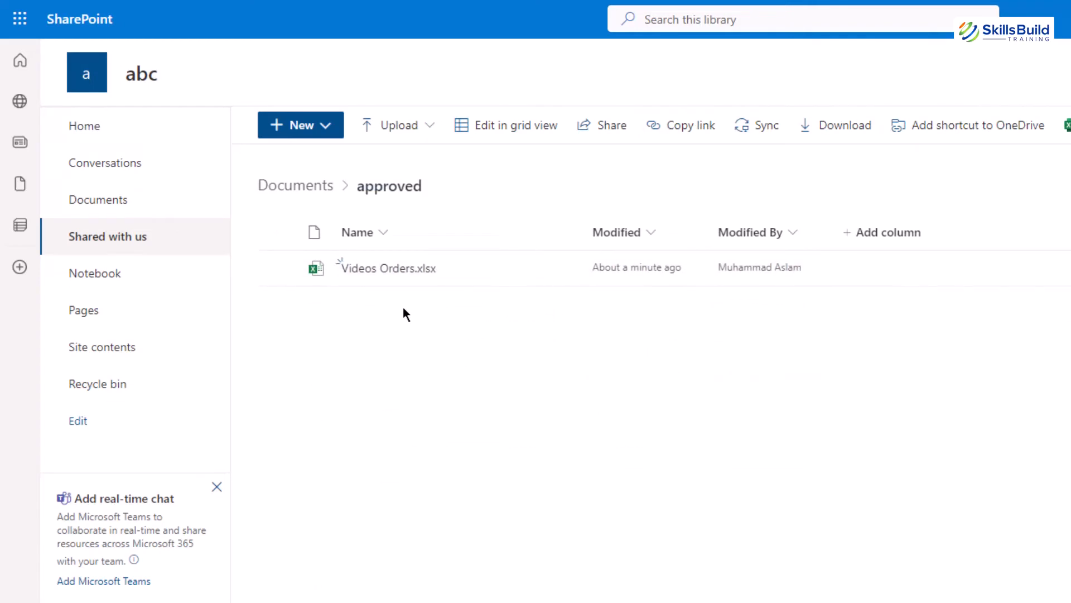
left_click(511, 7)
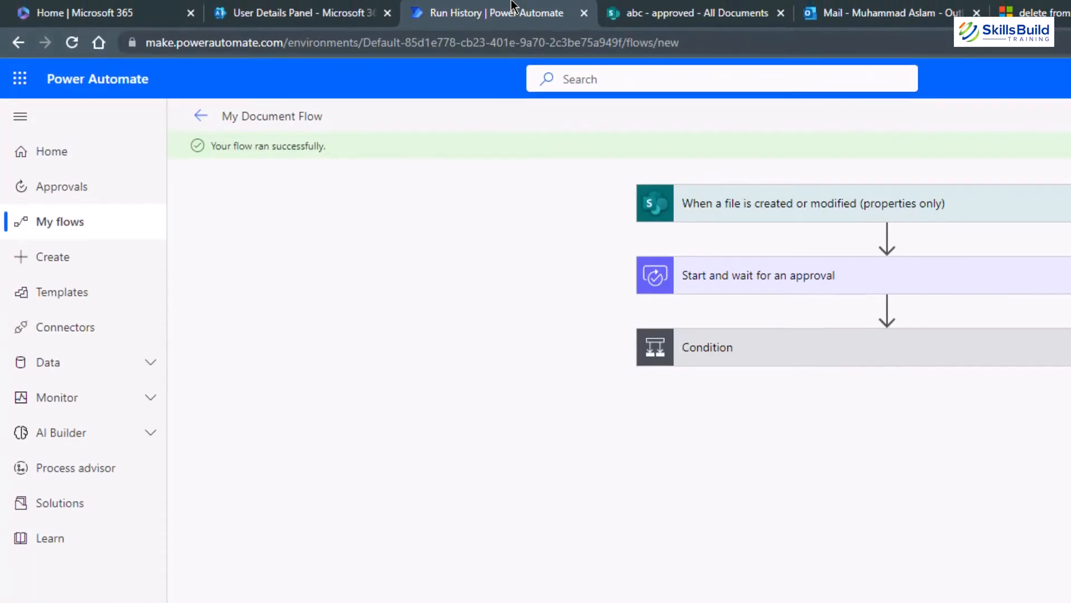